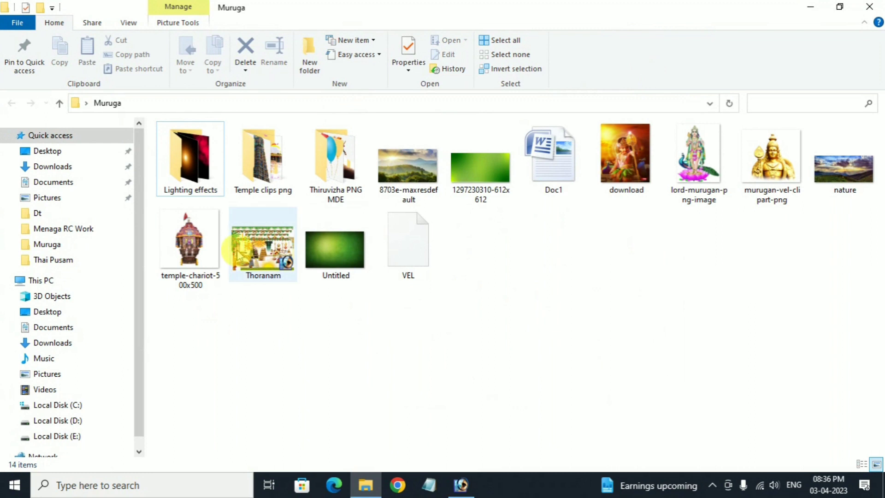
left_click(625, 157)
left_click(697, 159)
left_click(772, 164)
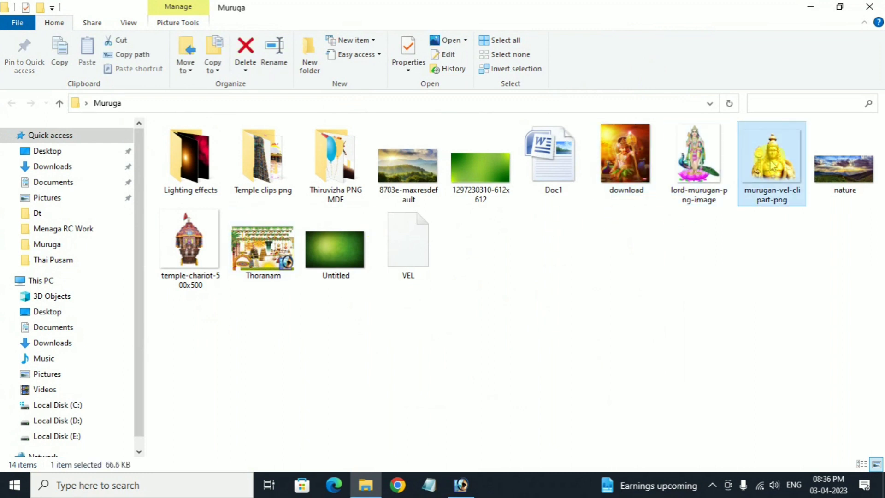
left_click(448, 171)
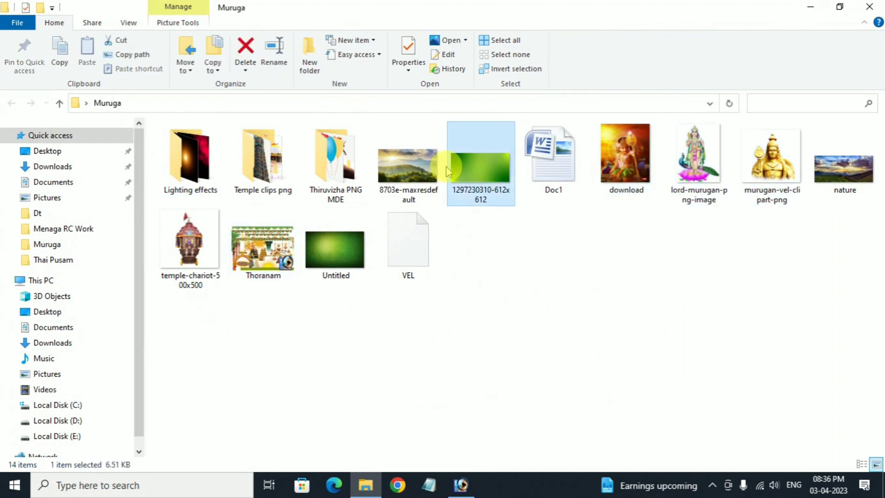
left_click(391, 166)
left_click(845, 180)
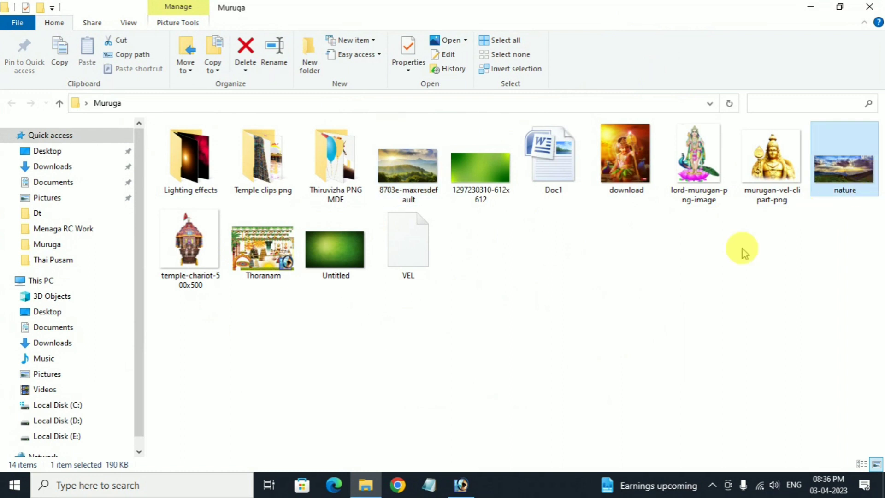
left_click(561, 286)
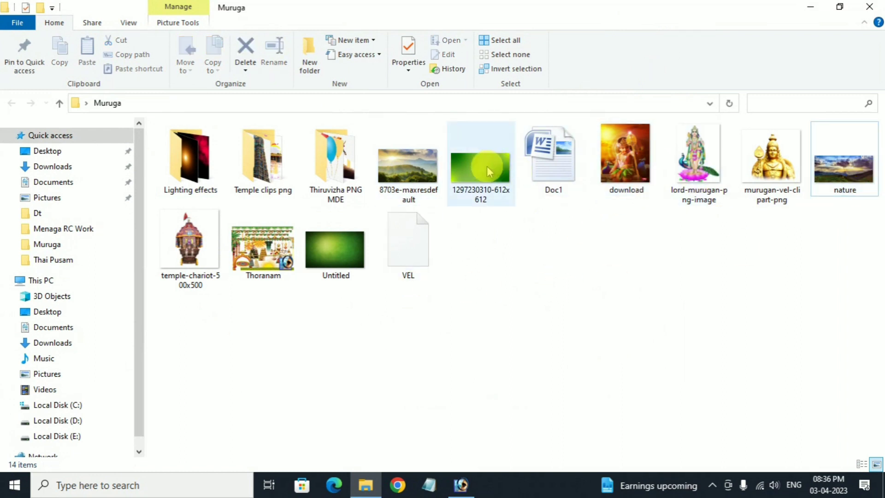
left_click(482, 166)
left_click(347, 239)
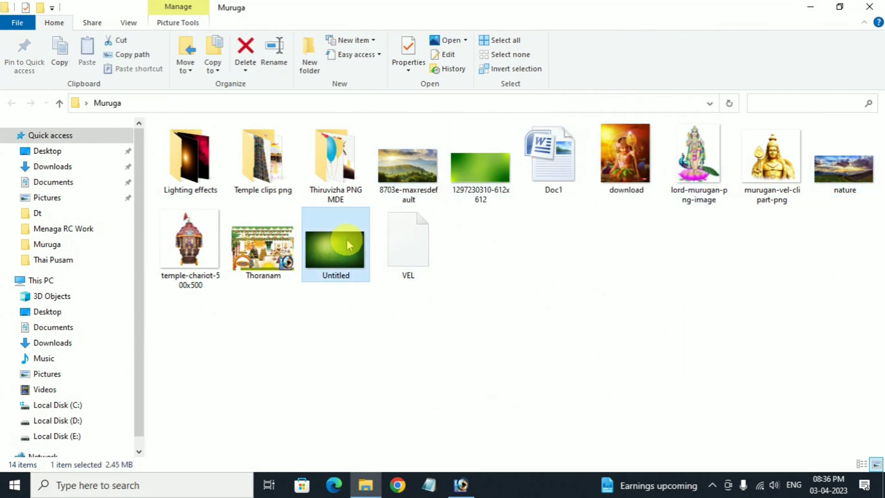
left_click_drag(475, 167, 464, 369)
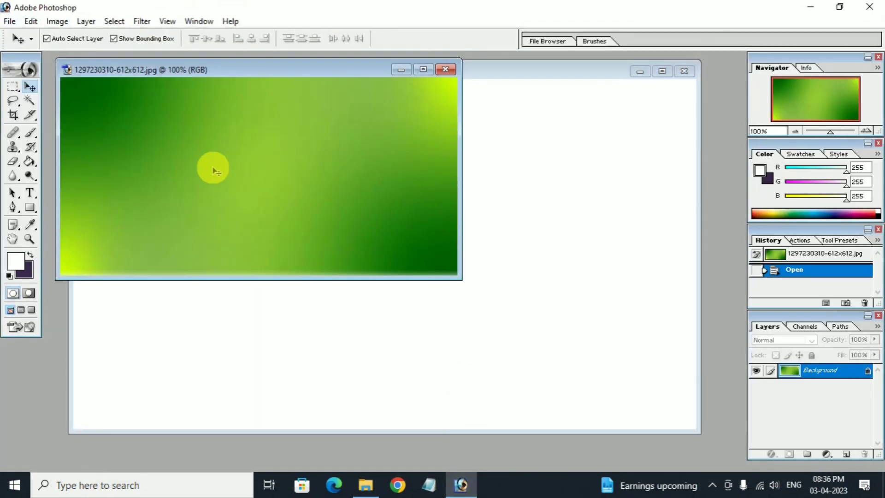
Copy the green gradient into Untitled-1 as Layer 1, stretched to fill the canvas.
left_click_drag(212, 162, 145, 110)
left_click_drag(272, 178, 695, 433)
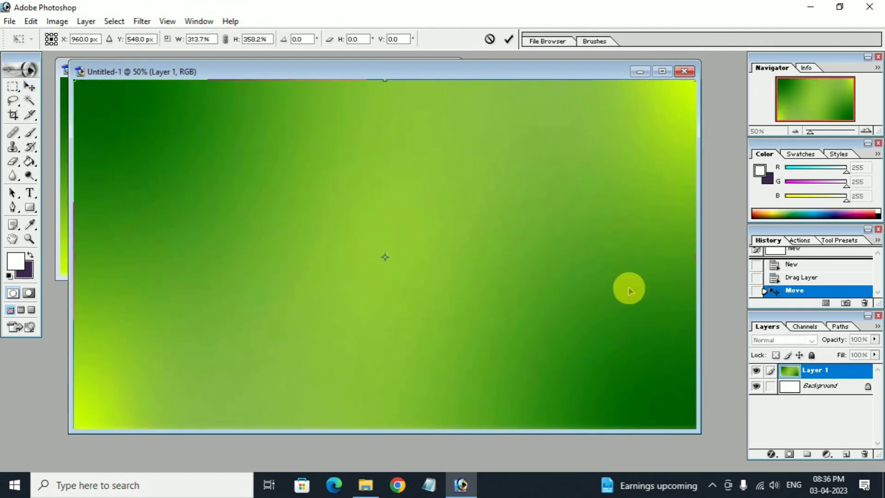
key("Return")
left_click(64, 72)
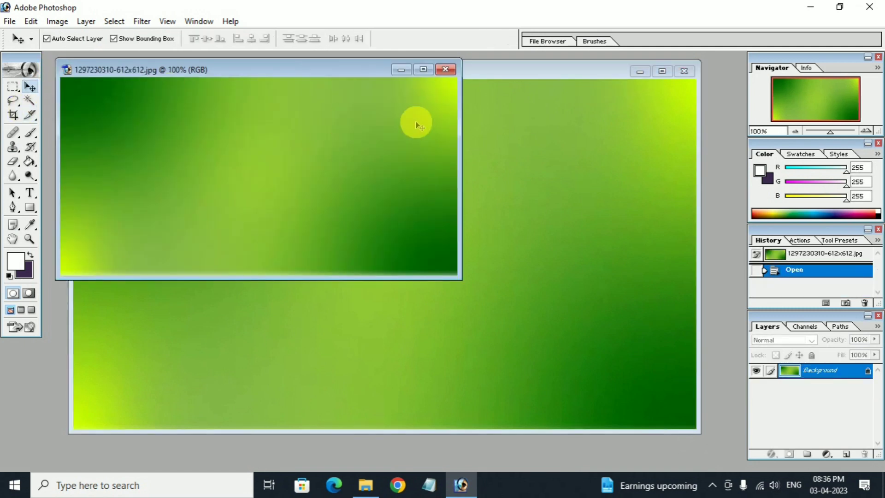
left_click(445, 70)
left_click(366, 485)
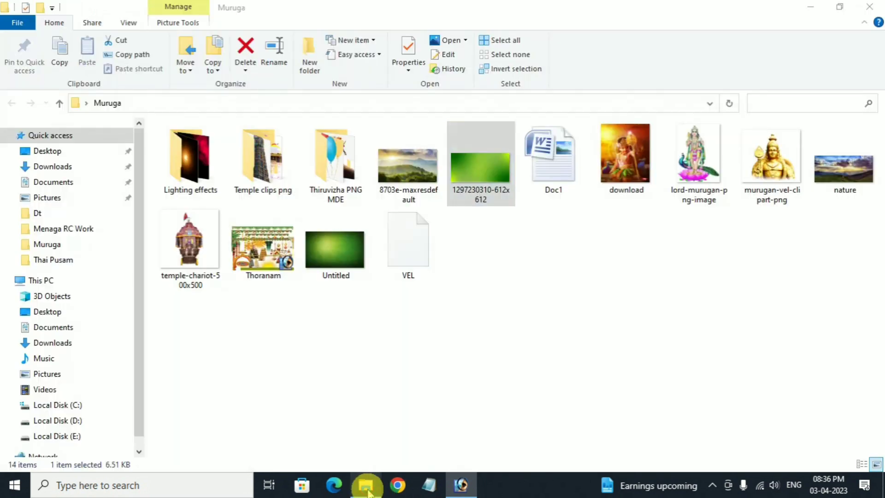
double_click(418, 159)
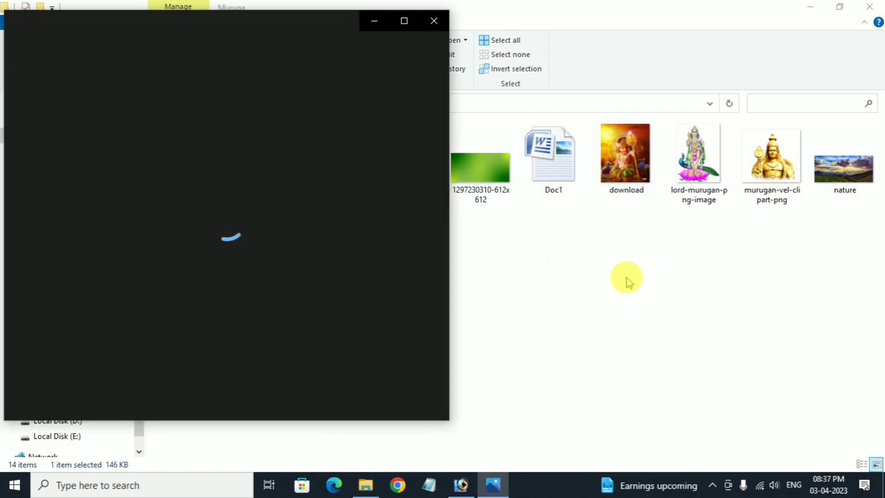
left_click(848, 170)
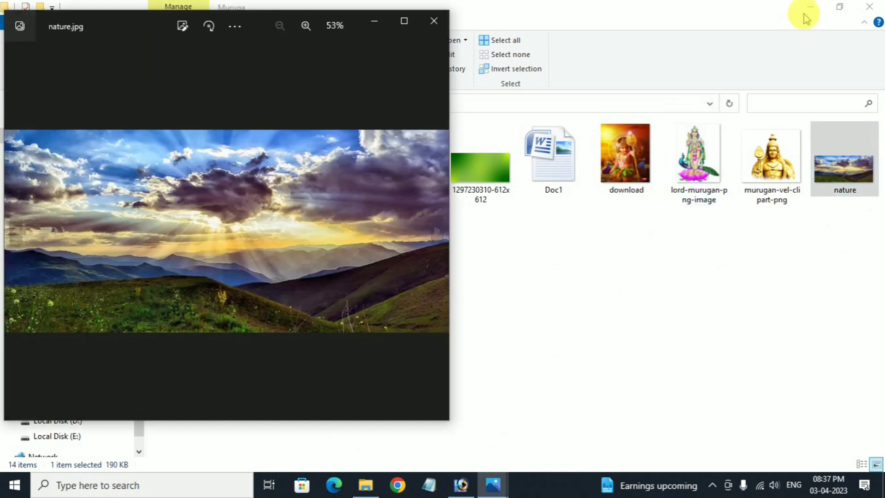
left_click(810, 8)
left_click_drag(124, 24, 570, 48)
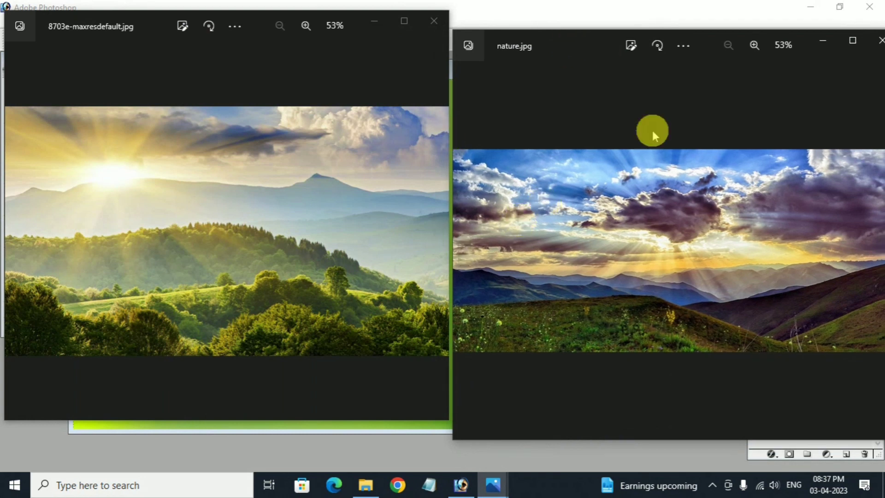
left_click(878, 41)
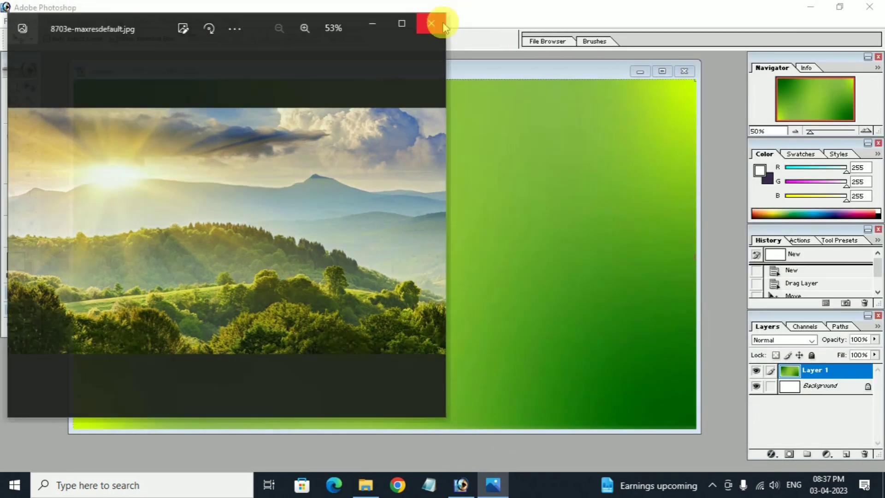
left_click(434, 22)
left_click(360, 490)
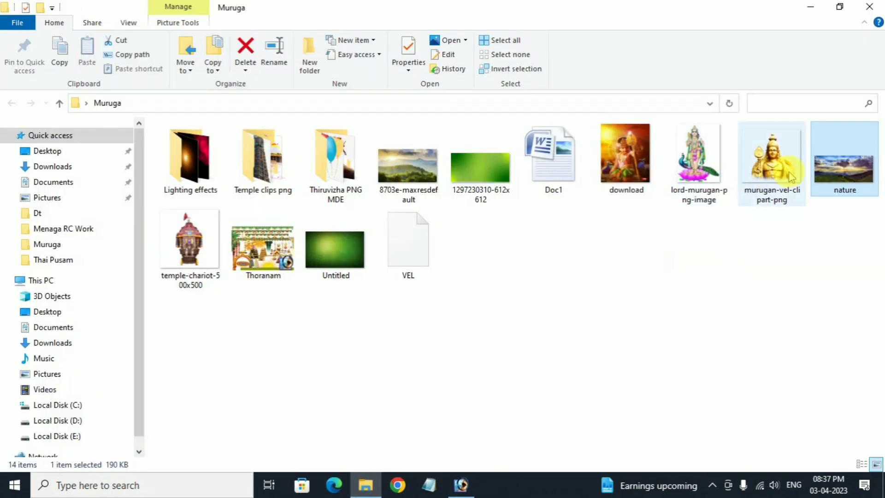
Bring 8703e-maxresdefault into Untitled-1 as Layer 2, scaled to about 154% by 150%.
left_click_drag(404, 169, 415, 364)
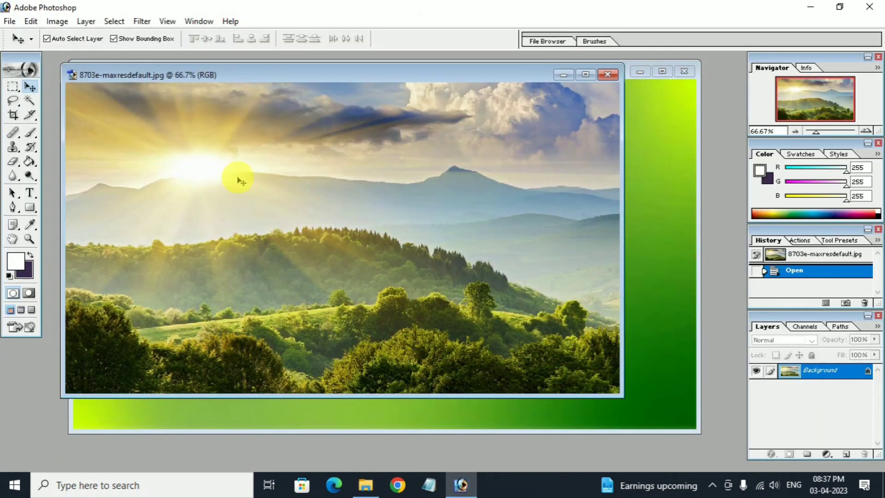
left_click_drag(220, 170, 646, 272)
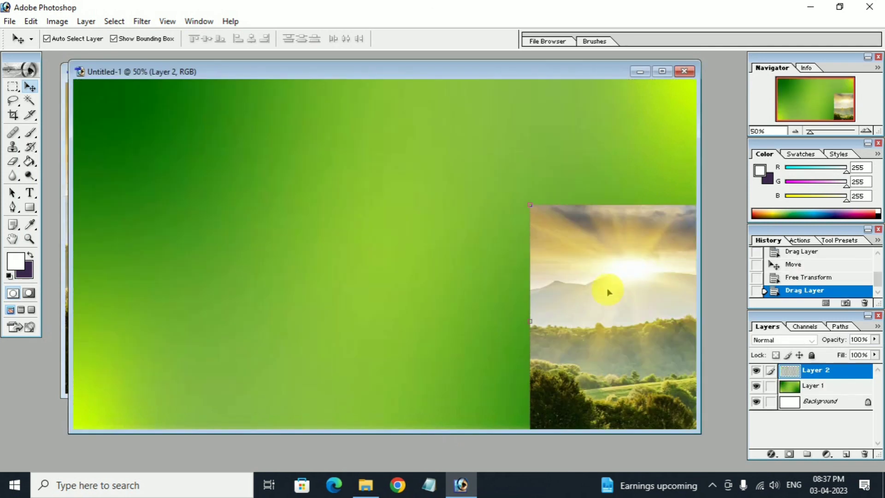
left_click_drag(591, 283, 124, 162)
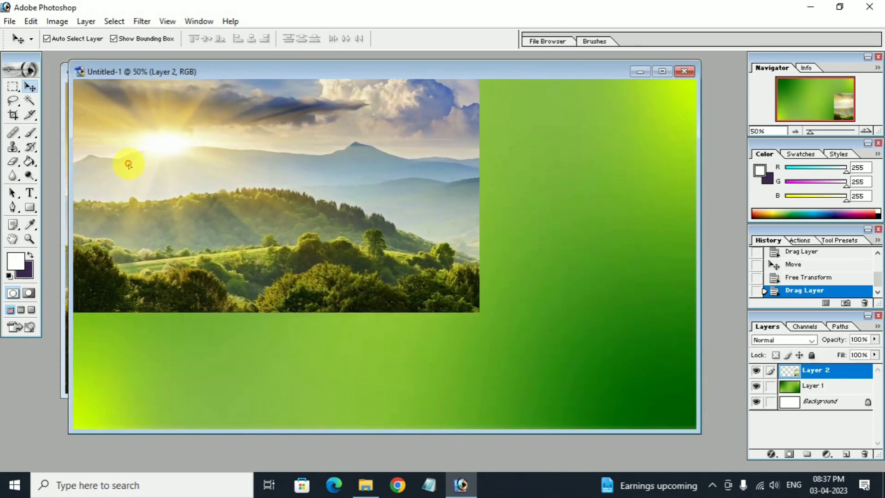
left_click_drag(480, 312, 705, 432)
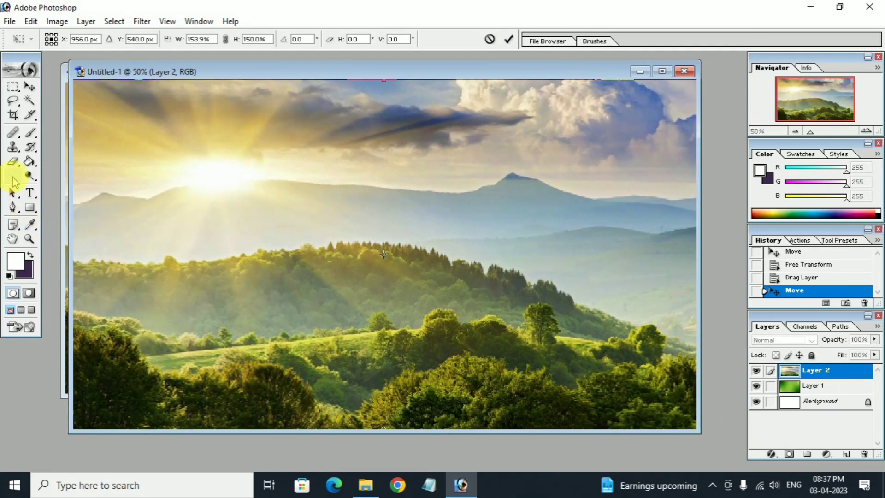
Commit the landscape's resize and set up the Eraser tool with a brush size.
left_click(13, 163)
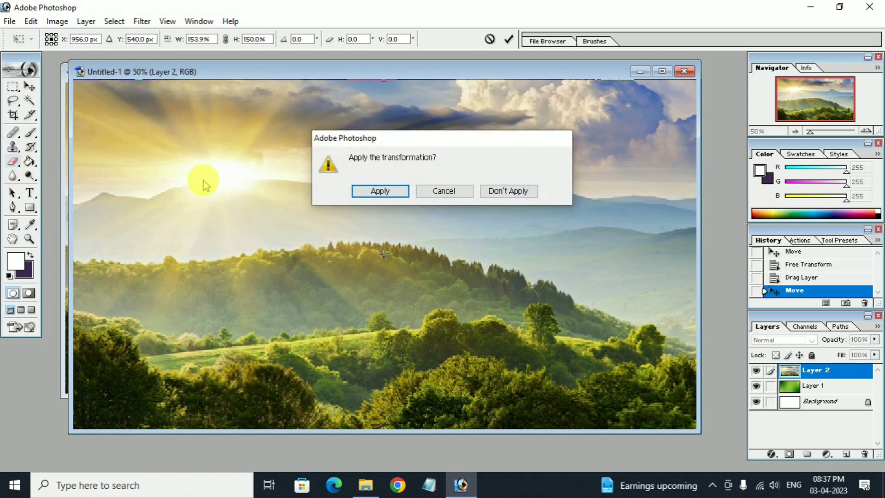
left_click(381, 191)
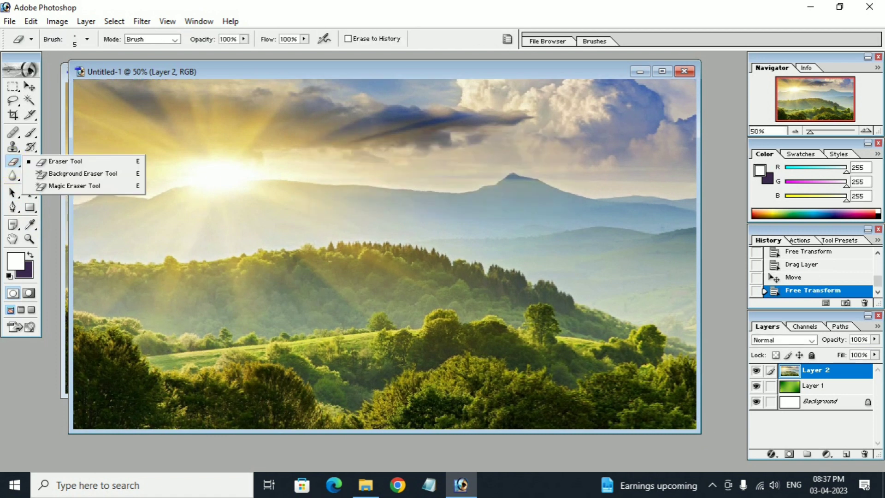
left_click(80, 165)
left_click(88, 40)
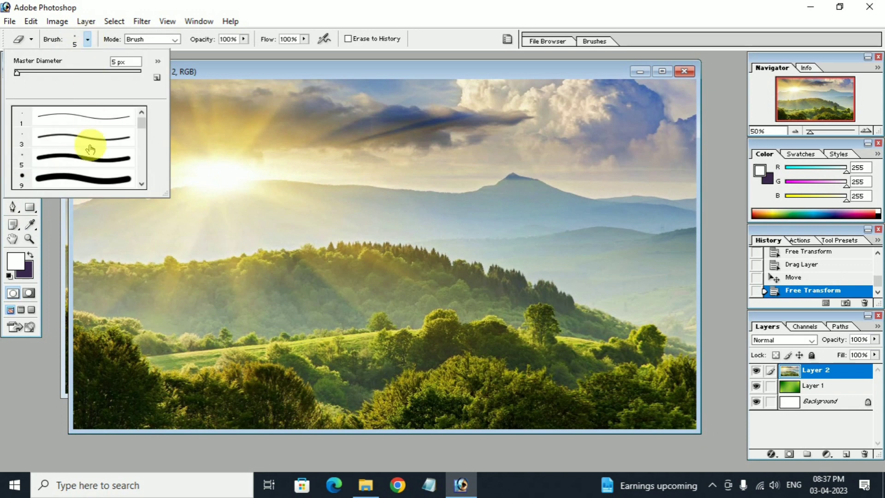
scroll(90, 171, "down", 4)
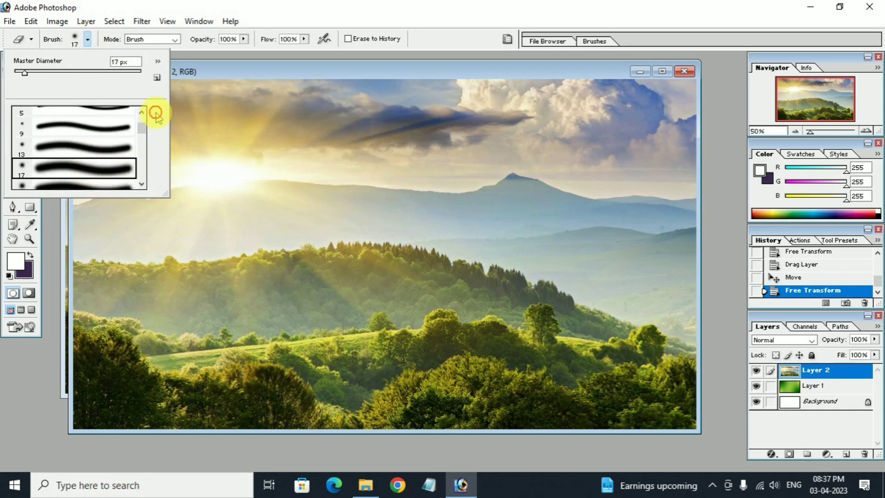
left_click(185, 61)
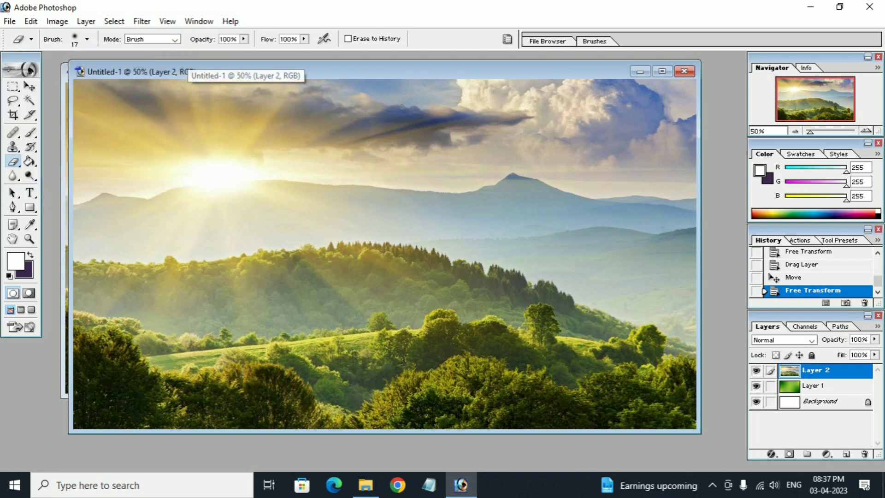
left_click(662, 71)
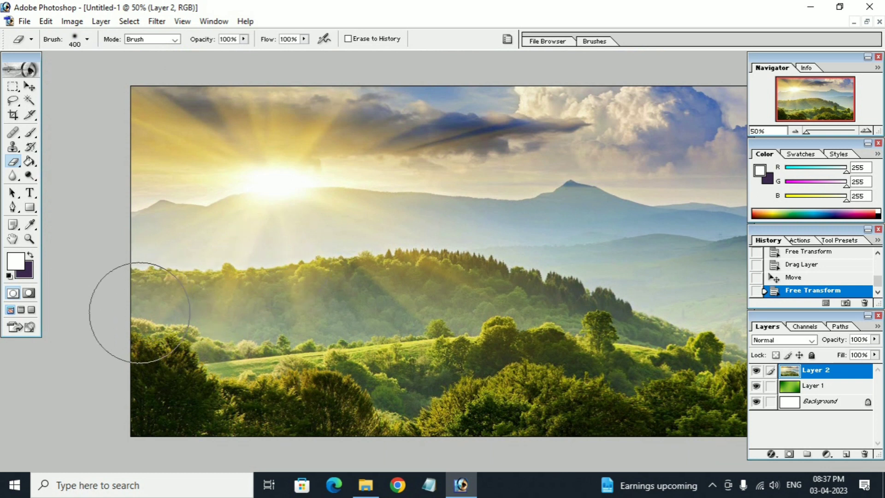
Erase Layer 2's lower half so the sky and mountains fade into green.
mouse_move(139, 308)
left_mouse_down()
mouse_move(369, 336)
mouse_move(208, 392)
mouse_move(132, 401)
mouse_move(366, 365)
mouse_move(434, 326)
mouse_move(302, 340)
mouse_move(557, 406)
mouse_move(537, 415)
mouse_move(656, 405)
mouse_move(719, 332)
mouse_move(738, 277)
mouse_move(627, 269)
left_mouse_up()
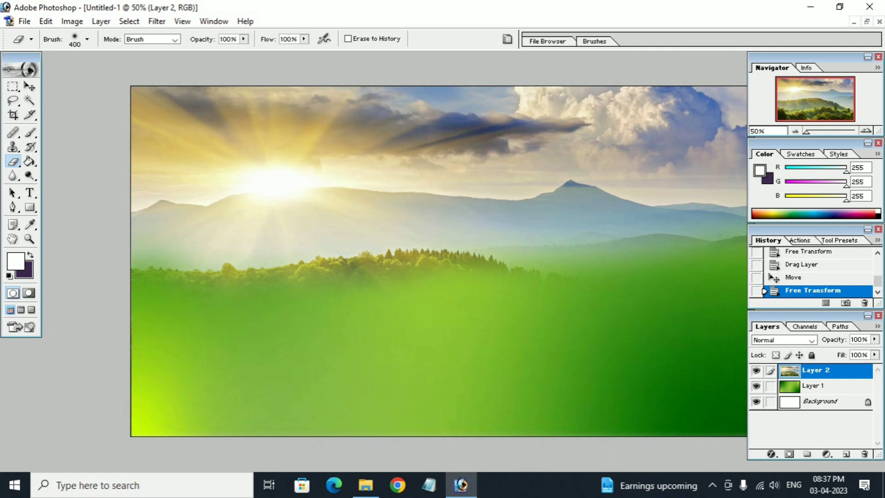
left_click_drag(627, 270, 574, 376)
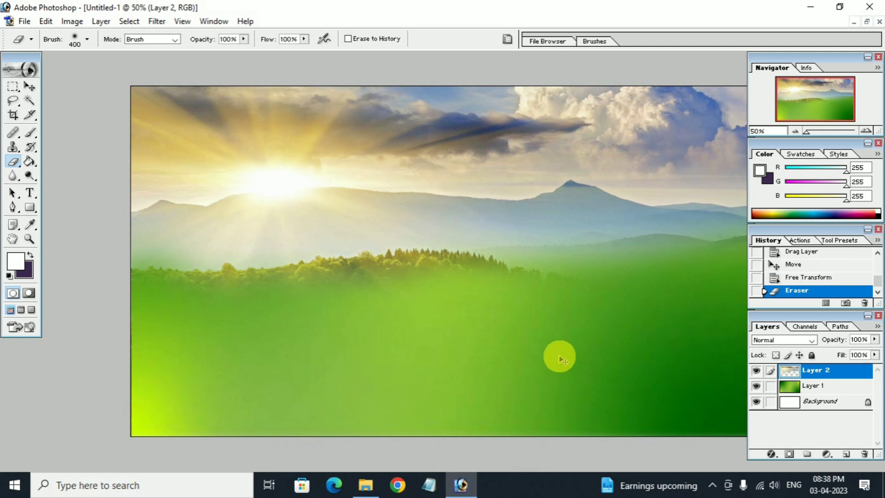
key("ctrl+minus")
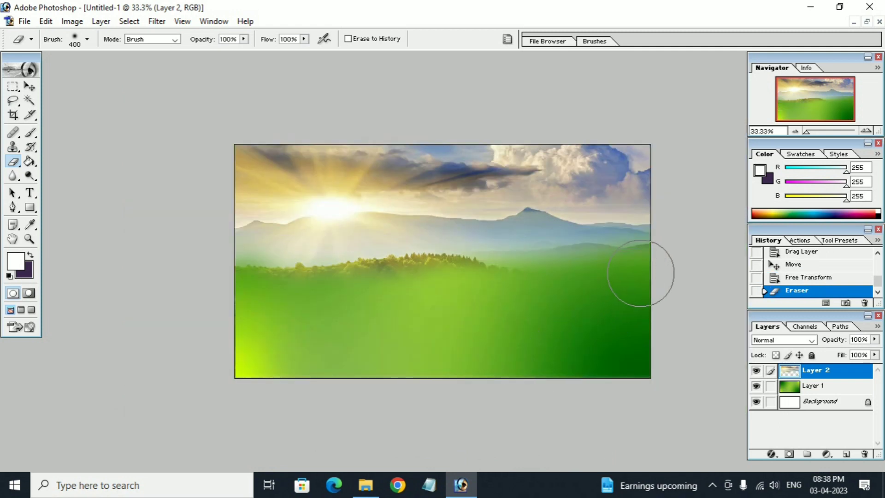
mouse_move(641, 274)
left_mouse_down()
mouse_move(524, 256)
mouse_move(371, 272)
mouse_move(237, 272)
mouse_move(438, 286)
left_mouse_up()
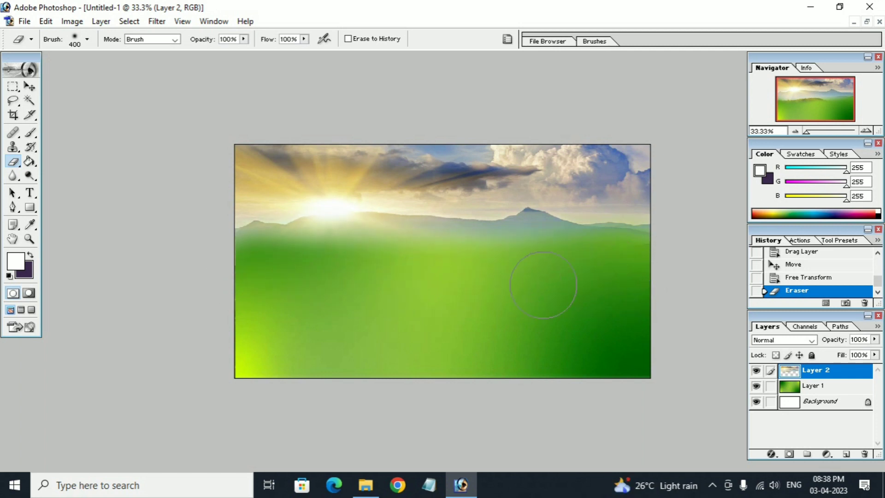
left_click_drag(660, 333, 544, 389)
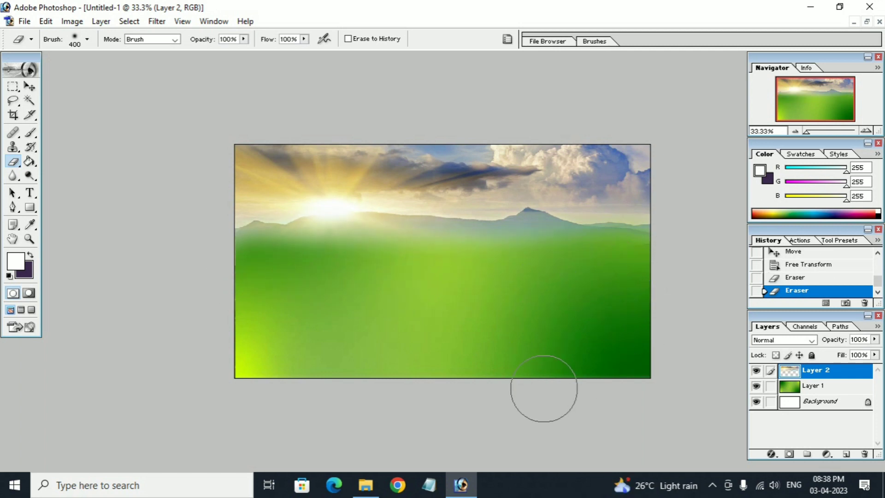
Toggle the landscape and green layers' visibility to check the blend.
left_click(756, 371)
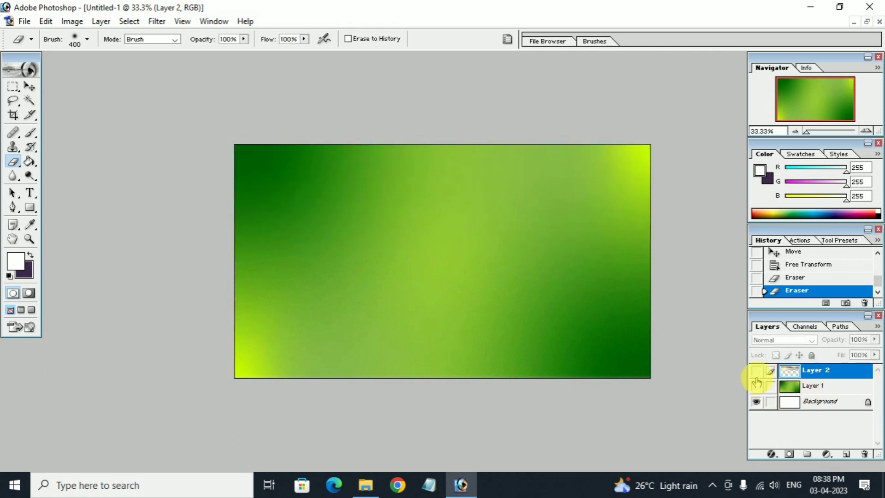
left_click(756, 384)
left_click(756, 370)
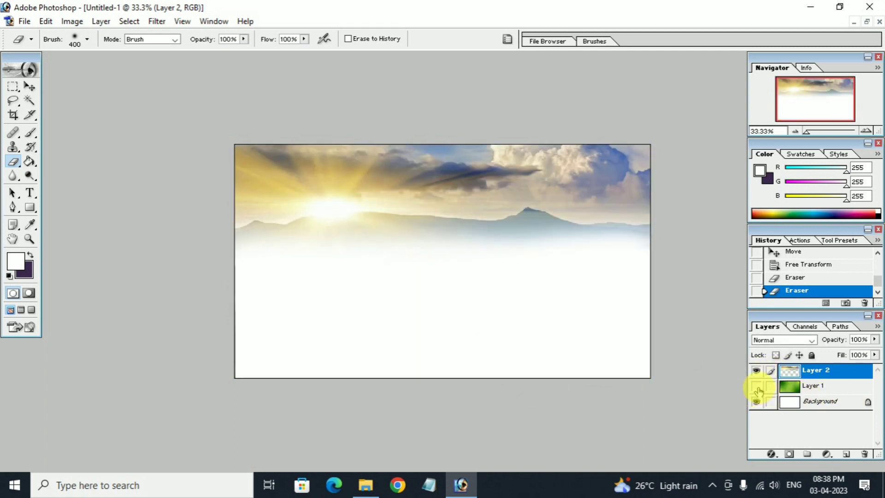
left_click(756, 385)
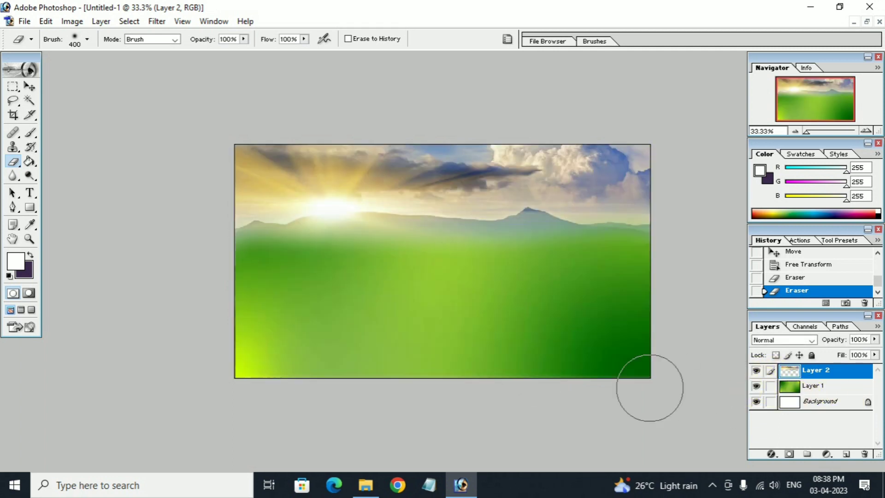
left_click(365, 488)
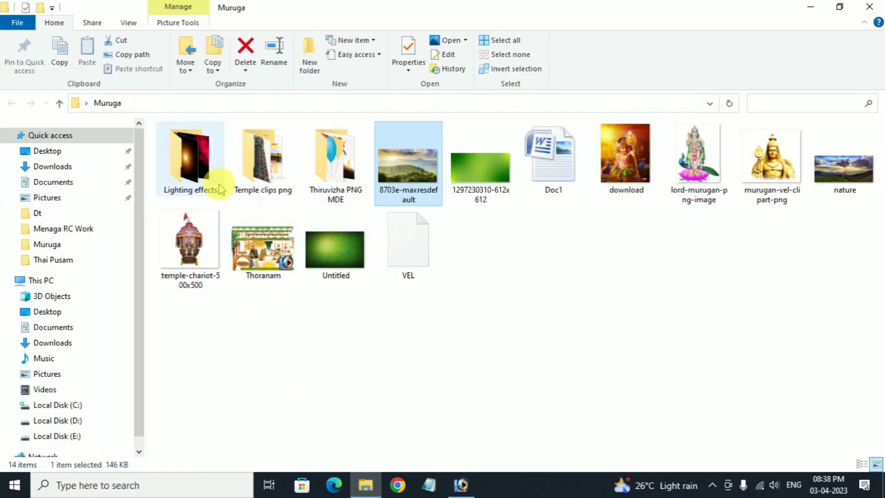
Open the Temple clips png subfolder and send Temple 4 to Photoshop.
left_click(272, 174)
double_click(272, 174)
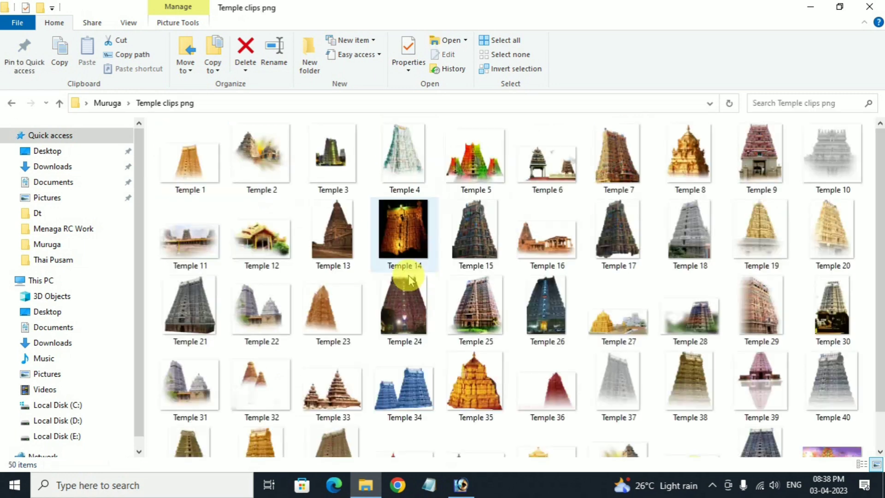
scroll(411, 288, "down", 1)
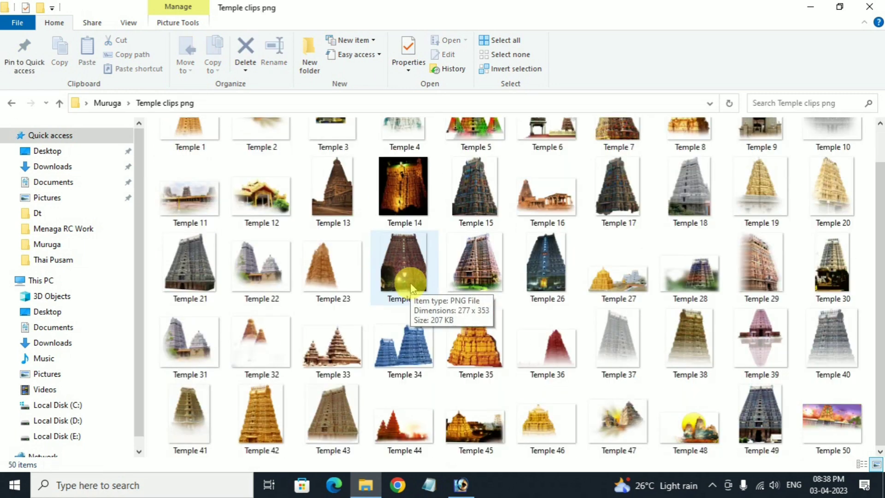
scroll(411, 284, "up", 1)
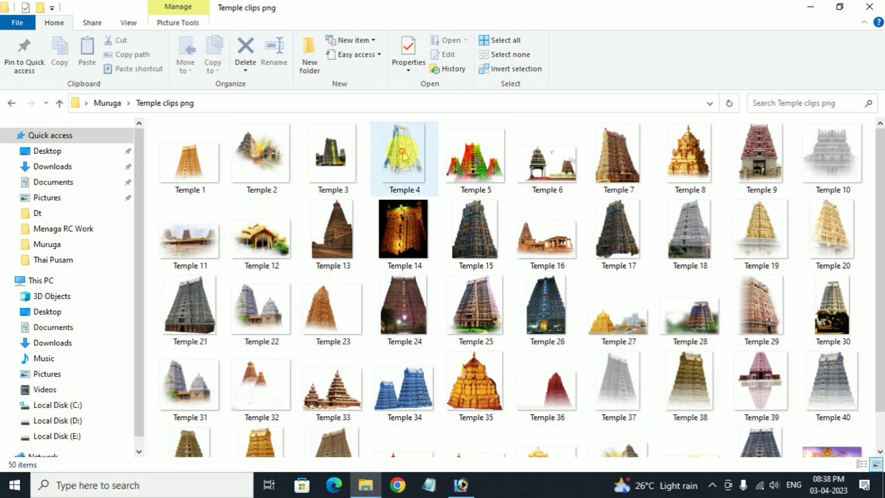
mouse_move(404, 156)
left_mouse_down()
mouse_move(480, 418)
mouse_move(458, 474)
mouse_move(446, 386)
left_mouse_up()
Copy Temple 4 into Untitled-1 as Layer 3 on the landscape's left side.
key("v")
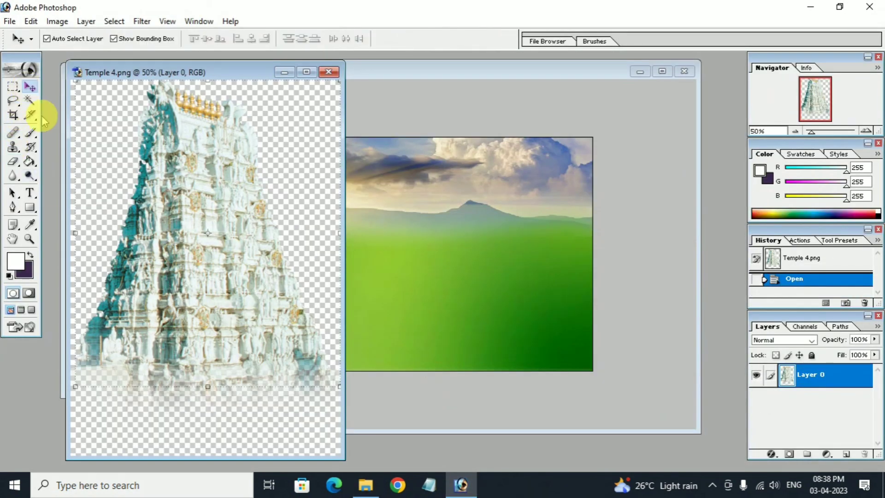
left_click_drag(253, 261, 256, 307)
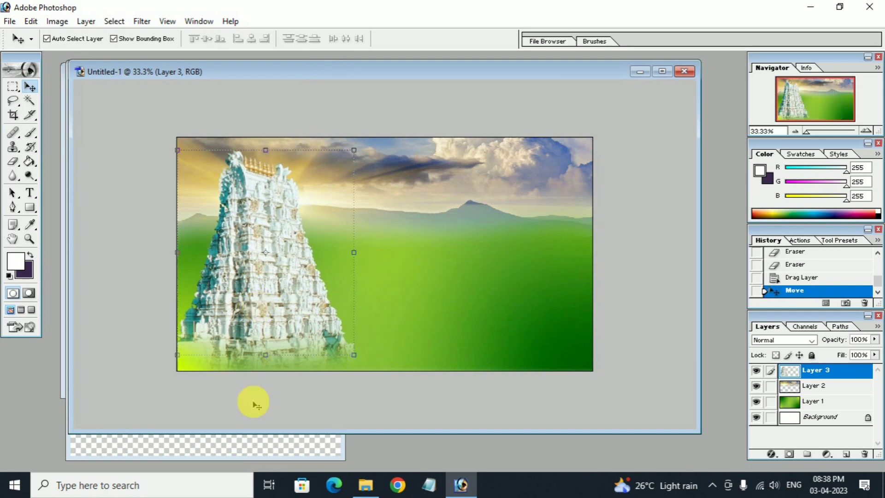
left_click(254, 443)
Close the Temple 4 and sunrise source windows and maximize the poster at 50% zoom.
left_click(328, 72)
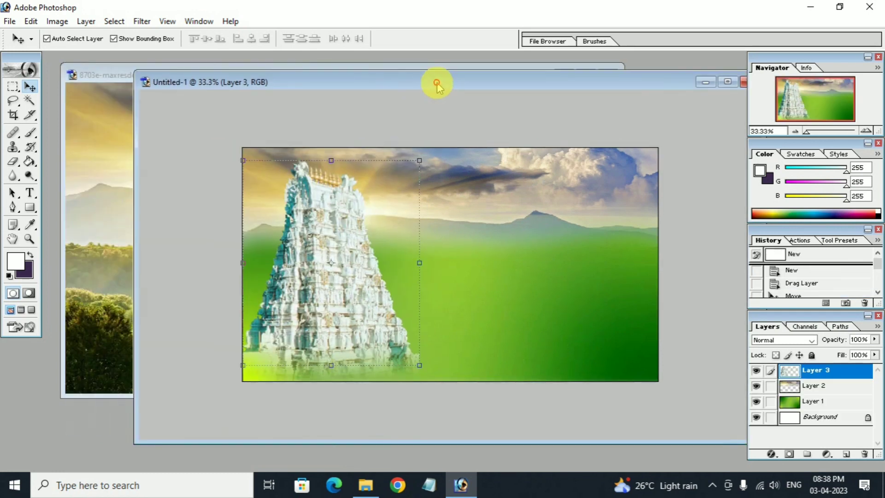
left_click(67, 75)
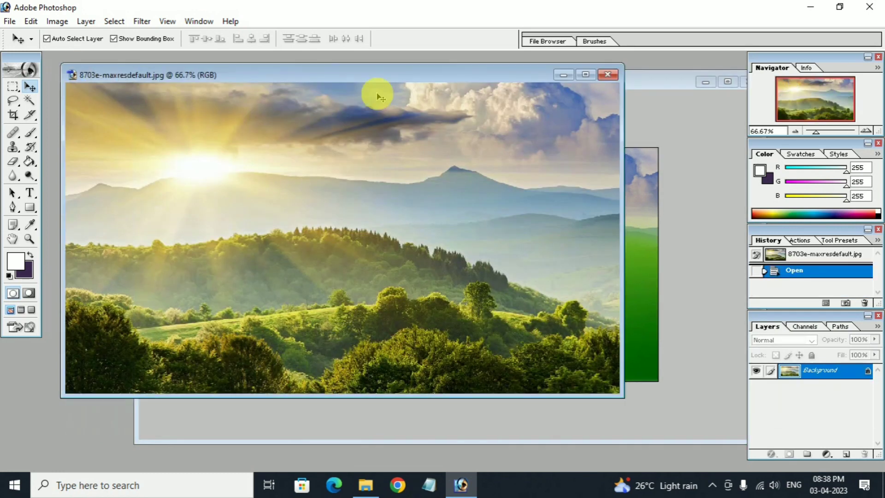
left_click(607, 74)
left_click_drag(569, 82, 470, 76)
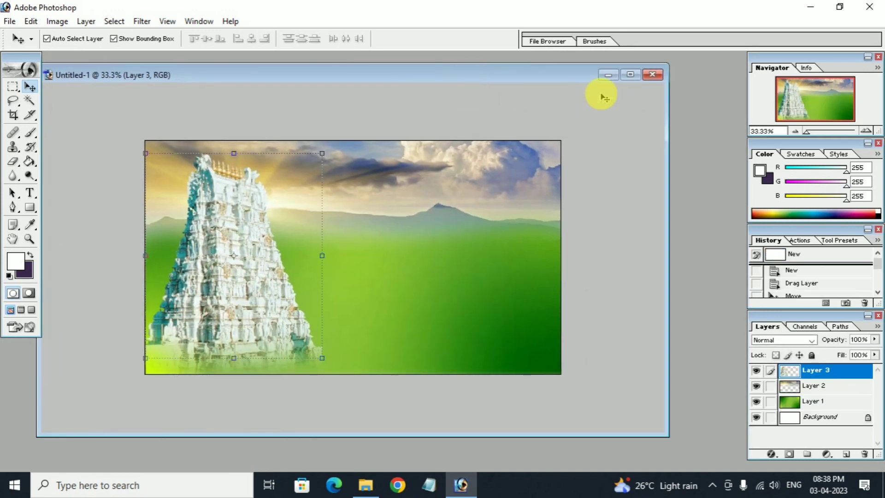
key("ctrl+plus")
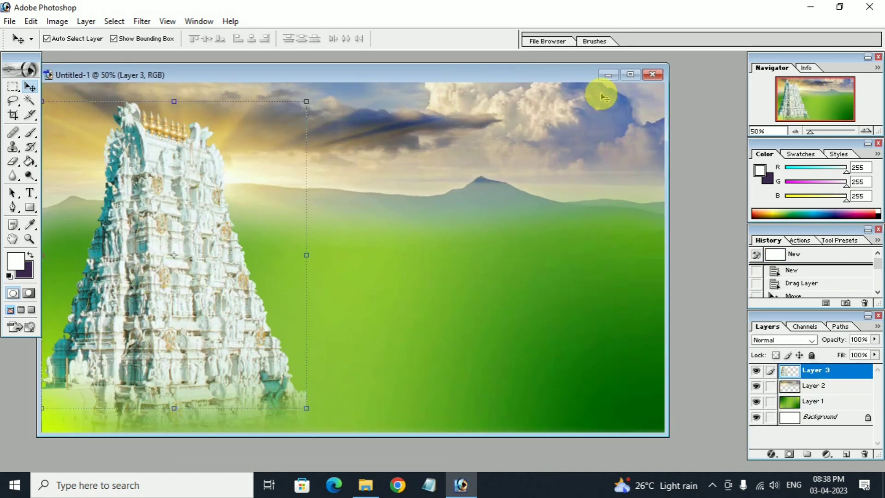
left_click(630, 75)
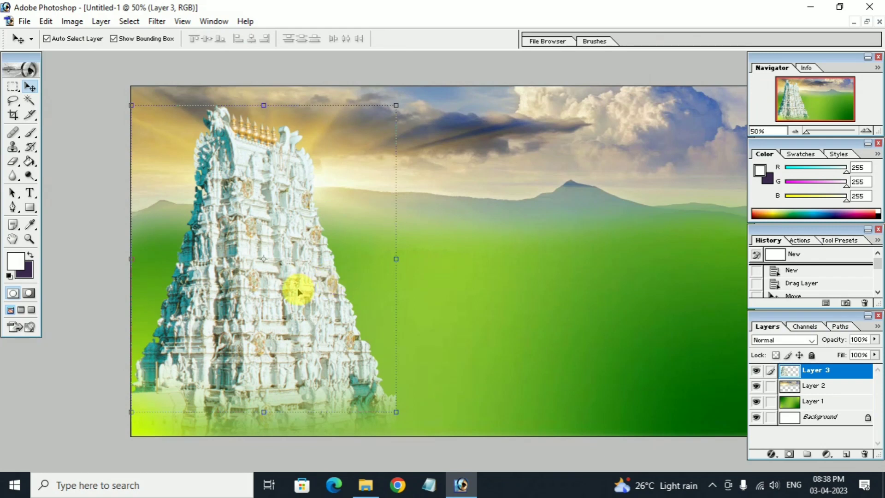
Nudge the temple slightly right and up, then select the green background layer.
left_click_drag(299, 291, 302, 293)
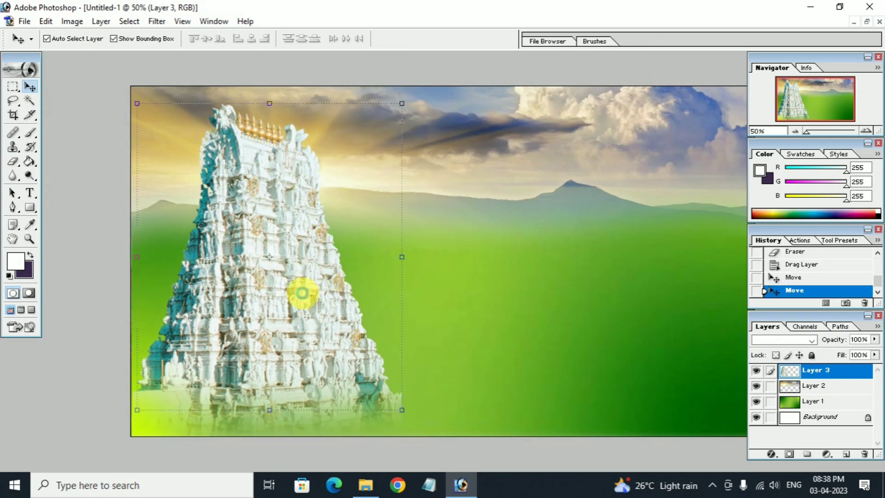
left_click(468, 329)
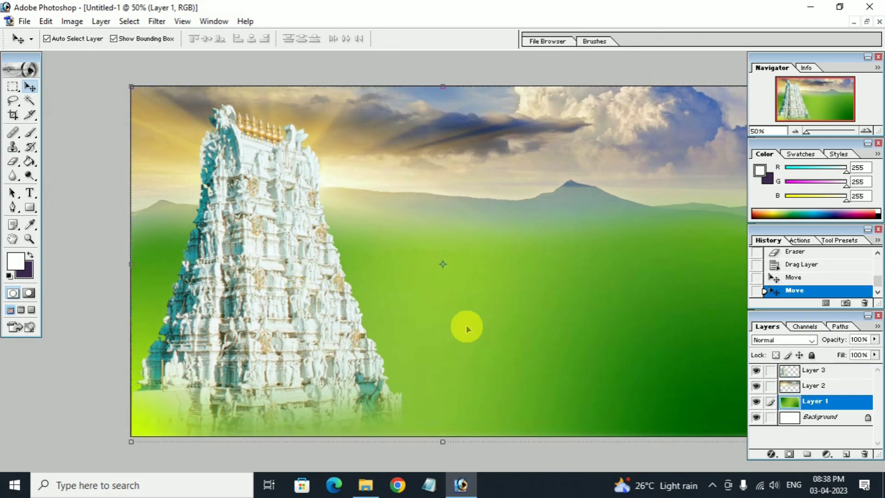
left_click(364, 487)
Return to the Muruga folder and open lord-murugan-png-image.png in Photoshop.
left_click(110, 102)
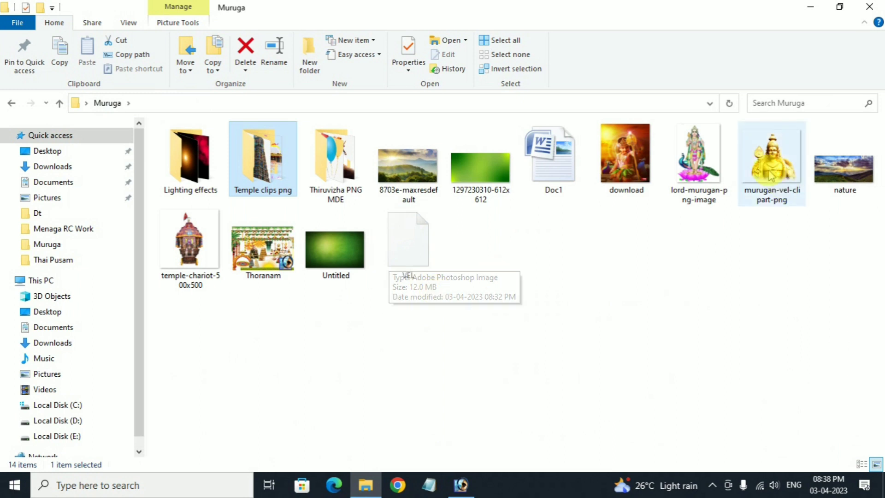
left_click_drag(697, 159, 452, 447)
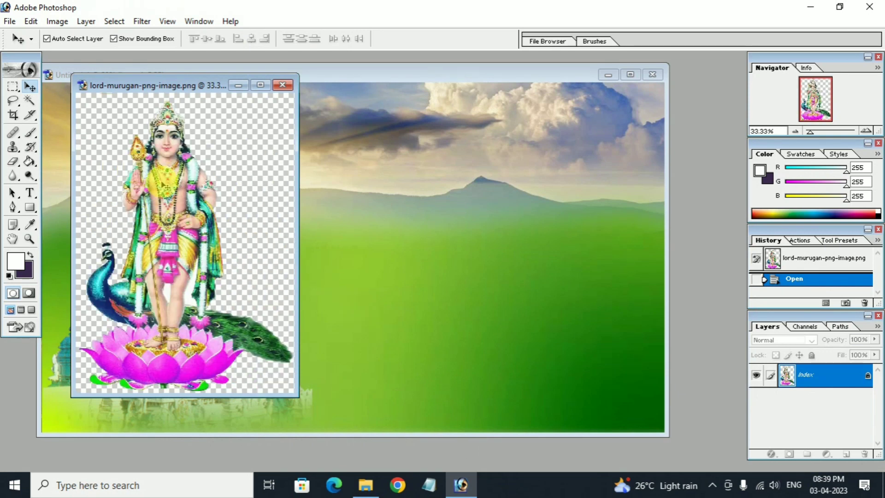
Paste the Murugan image into Untitled-1 as Layer 4 above the temple layer.
key("ctrl+a")
key("ctrl+c")
left_click(355, 223)
key("ctrl+v")
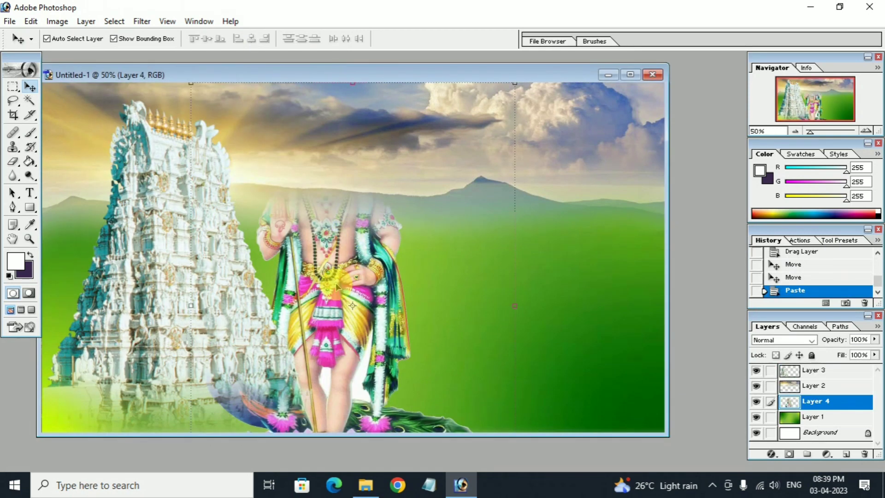
key("ctrl+0")
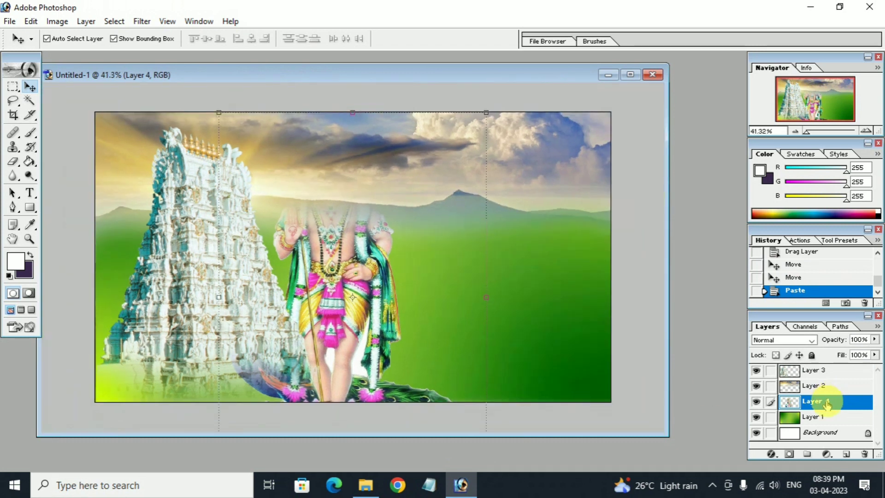
left_click_drag(829, 403, 833, 369)
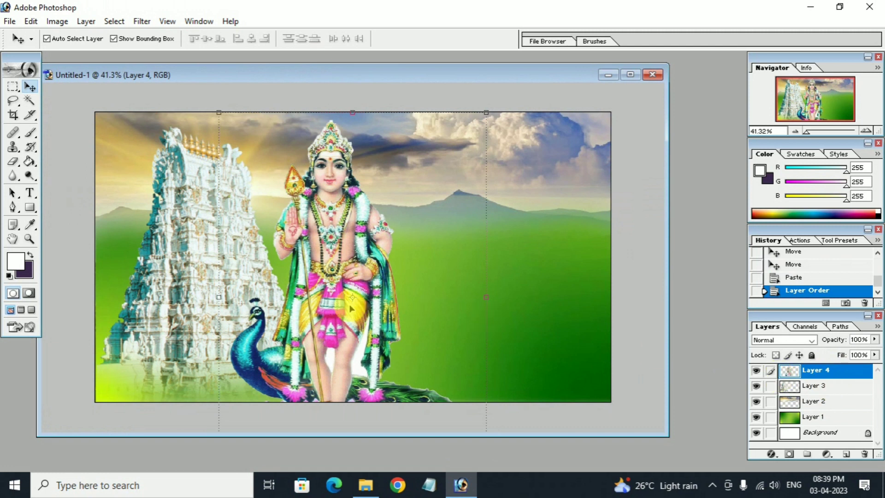
Scale the Murugan figure to about 71% and place it over the temple.
left_click_drag(485, 110, 340, 287)
left_click_drag(271, 362, 160, 203)
left_click_drag(236, 320, 297, 400)
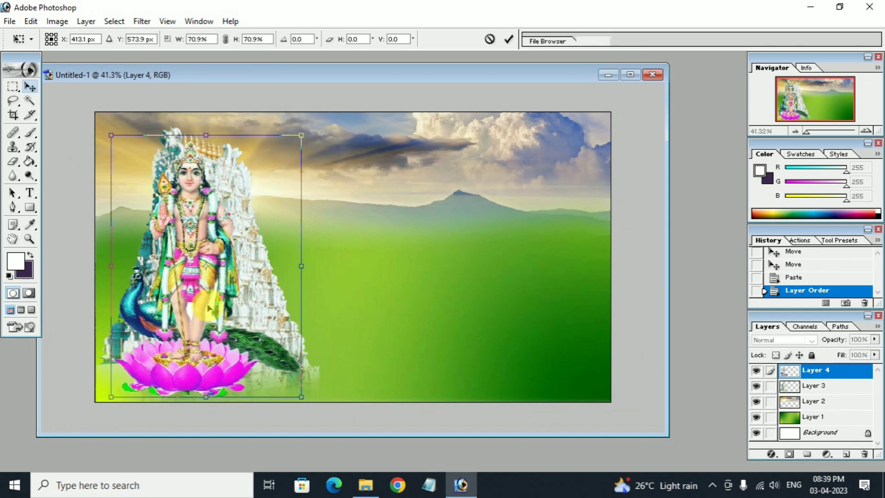
key("Return")
Fine-tune the temple and Murugan figure positions by a few pixels.
left_click(310, 305)
mouse_move(264, 307)
left_mouse_down()
mouse_move(300, 312)
mouse_move(241, 298)
mouse_move(260, 309)
left_mouse_up()
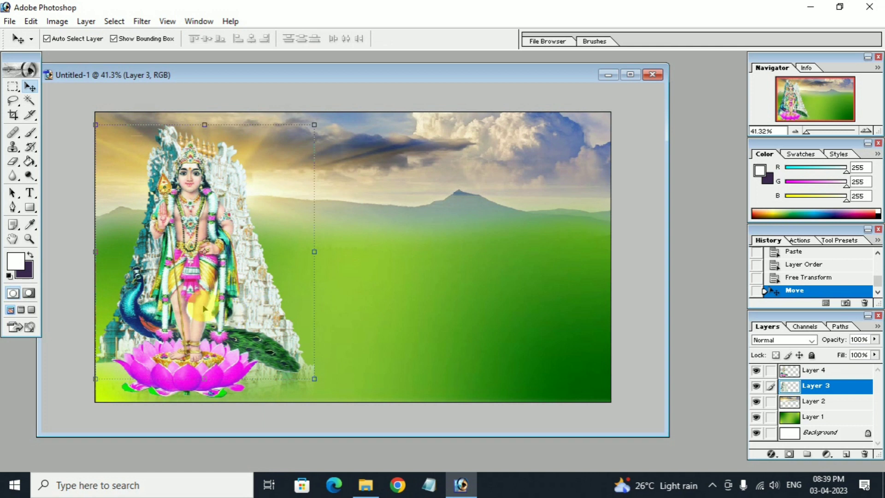
left_click_drag(204, 308, 210, 288)
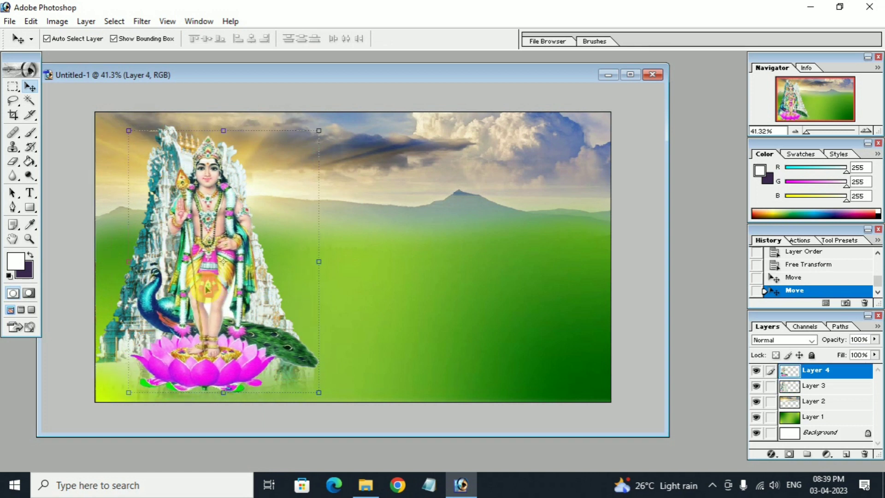
left_click(389, 293)
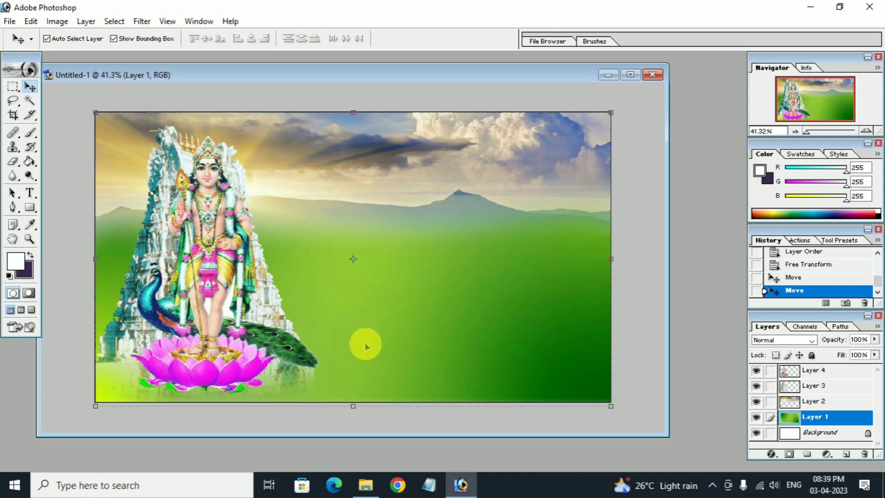
Preview download.jpg and the other Murugan pictures in Photos, then send download to Photoshop.
left_click(377, 492)
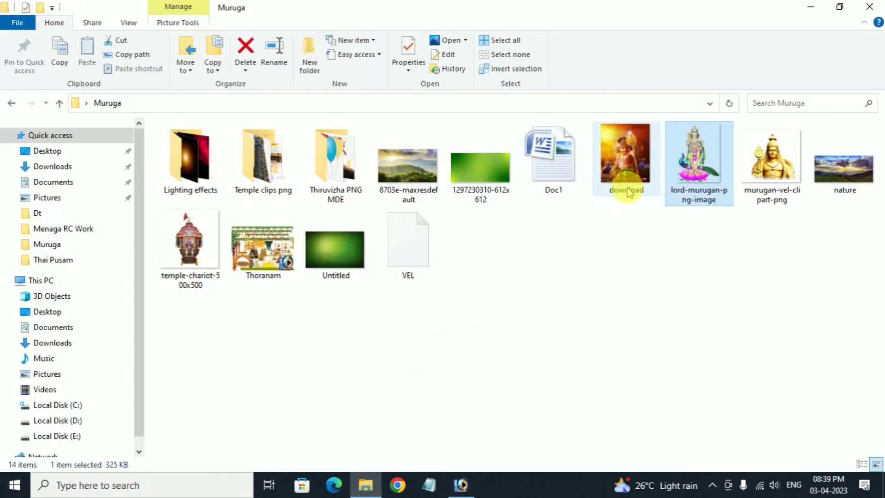
left_click(629, 166)
double_click(629, 166)
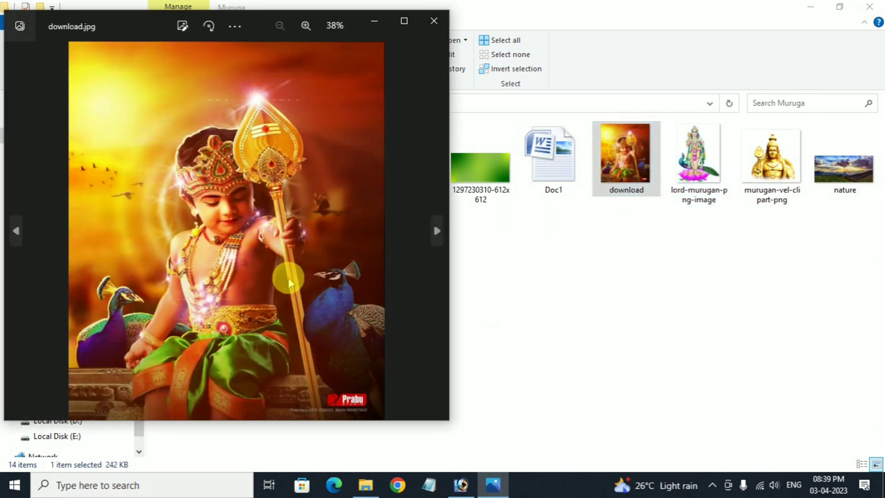
key("Right")
key("Right")
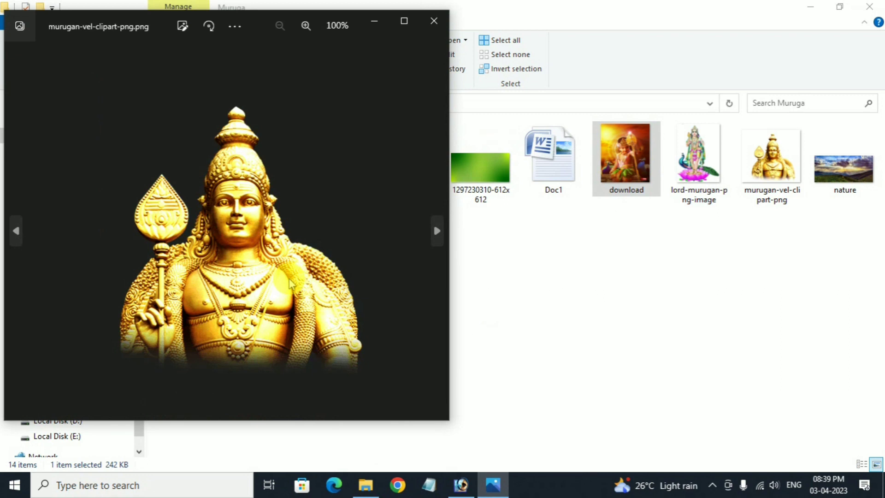
key("Left")
key("Left")
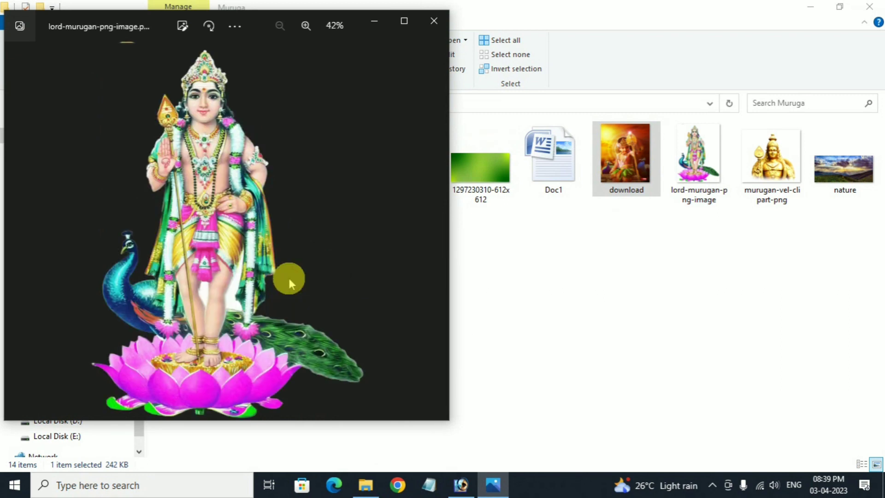
left_click(431, 29)
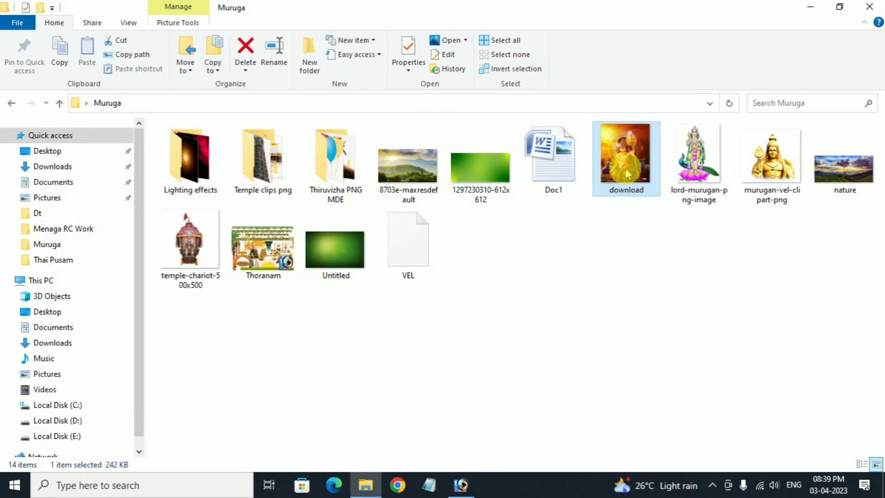
left_click_drag(626, 159, 392, 433)
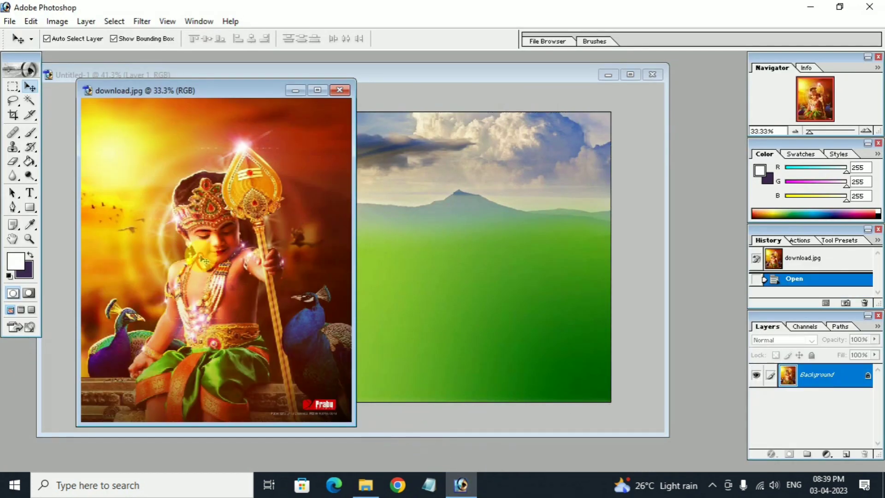
Add the child Murugan picture to Untitled-1 as Layer 5 at the top of the stack.
left_click_drag(204, 262, 430, 276)
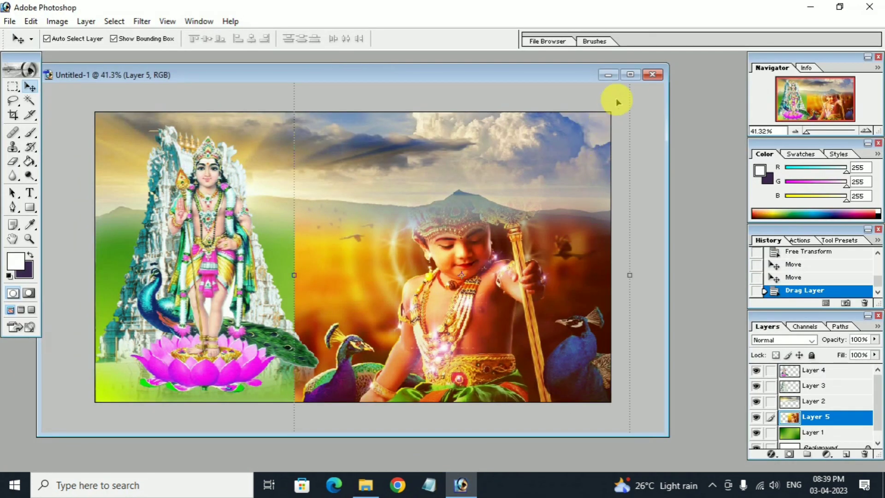
left_click(630, 75)
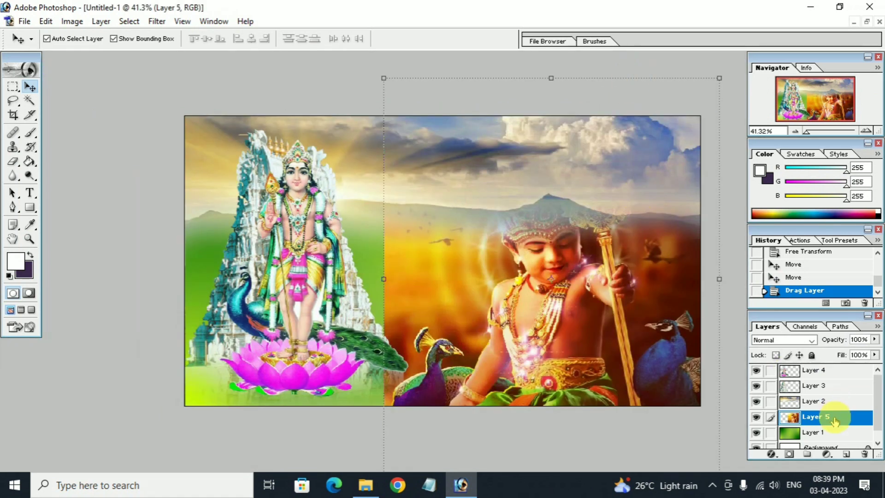
left_click_drag(835, 422, 837, 369)
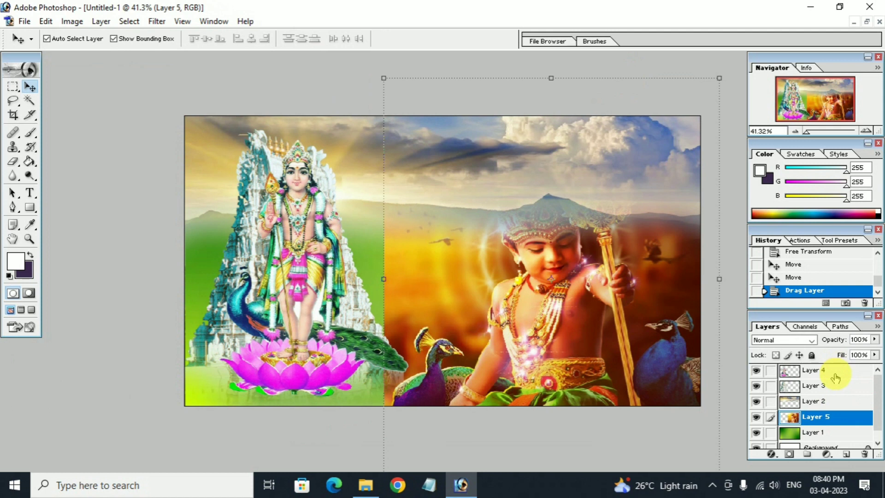
key("ctrl+bracketright")
key("ctrl+bracketright")
key("ctrl+bracketright")
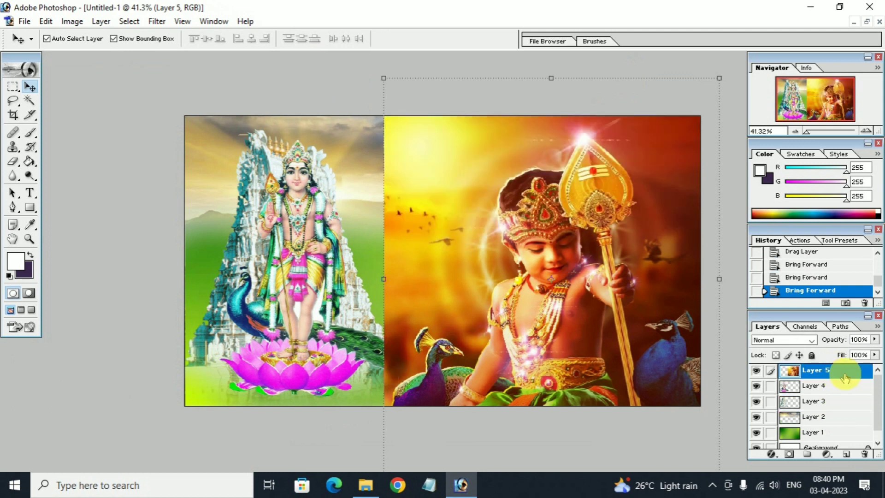
scroll(558, 249, "down", 2)
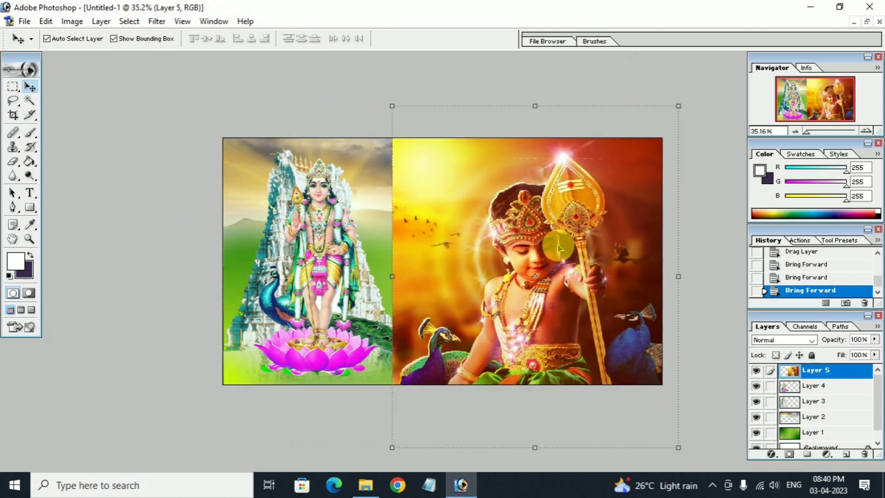
Scale the child photo to 78.5% and set it flush against the poster's right edge.
left_click_drag(679, 447, 638, 375)
left_click_drag(395, 99, 406, 149)
left_click_drag(452, 233, 488, 253)
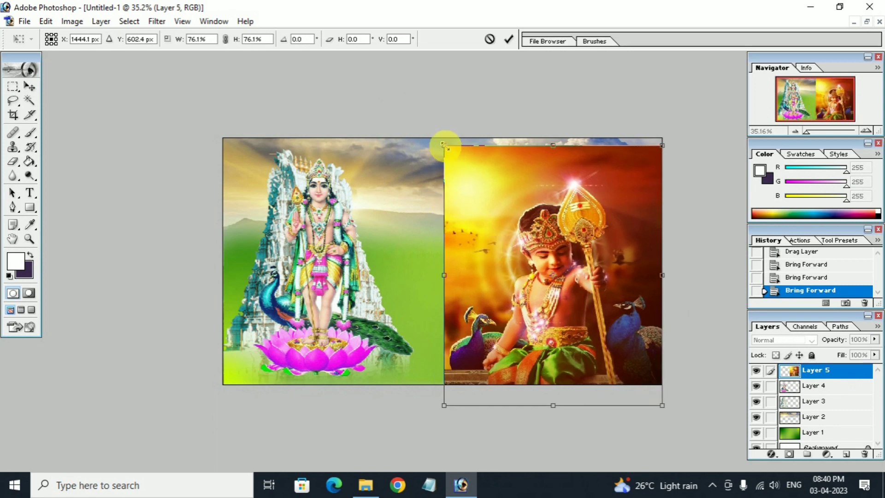
left_click_drag(444, 145, 438, 138)
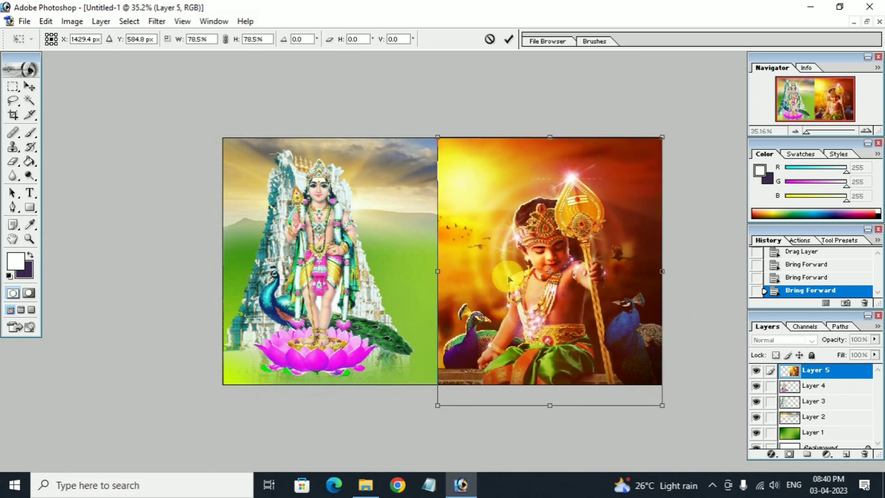
left_click_drag(507, 275, 585, 284)
key("Return")
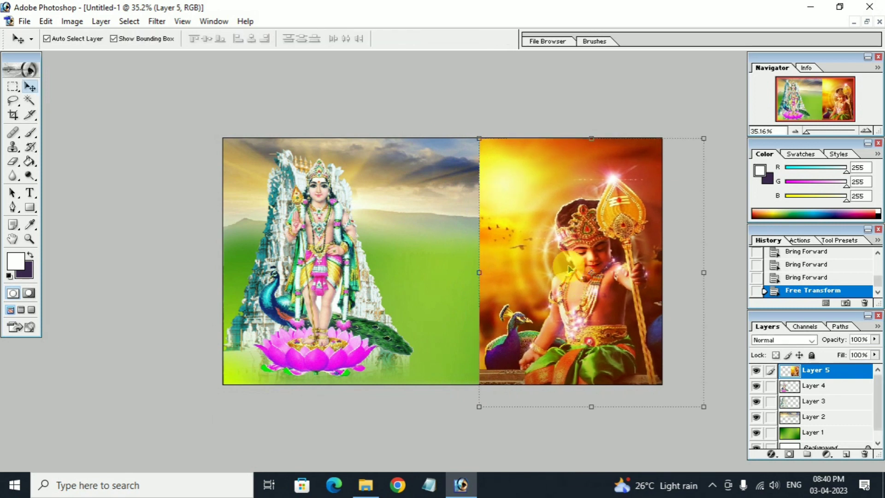
key("Up")
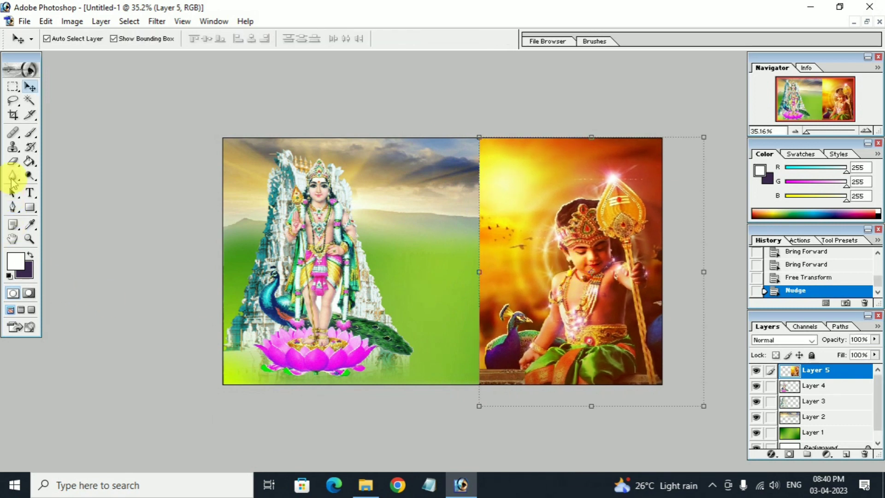
left_click(14, 160)
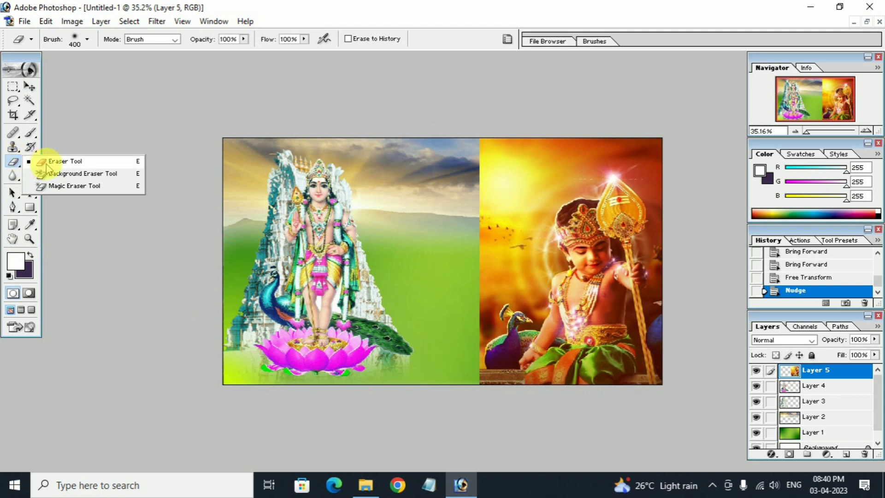
Erase the child Murugan photo's upper-left edge with a 400 px eraser so it fades into the clouds.
left_click(47, 164)
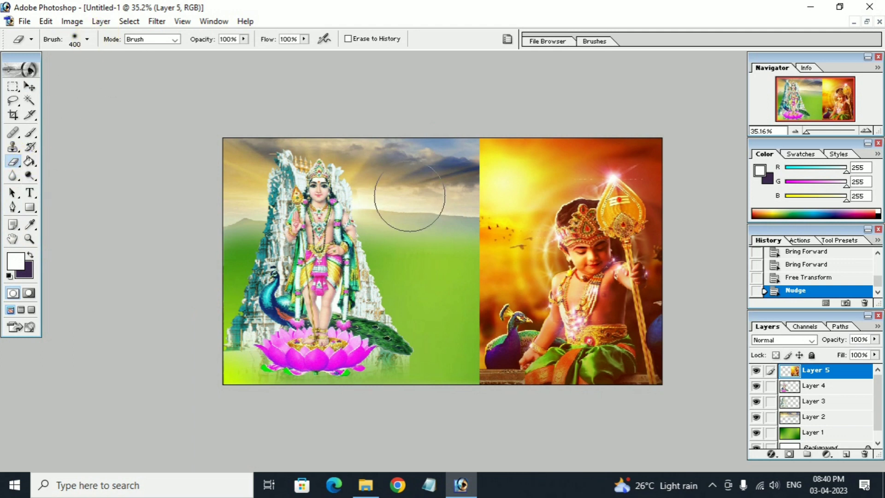
mouse_move(473, 213)
left_mouse_down()
mouse_move(515, 162)
mouse_move(559, 143)
mouse_move(495, 147)
mouse_move(481, 170)
left_mouse_up()
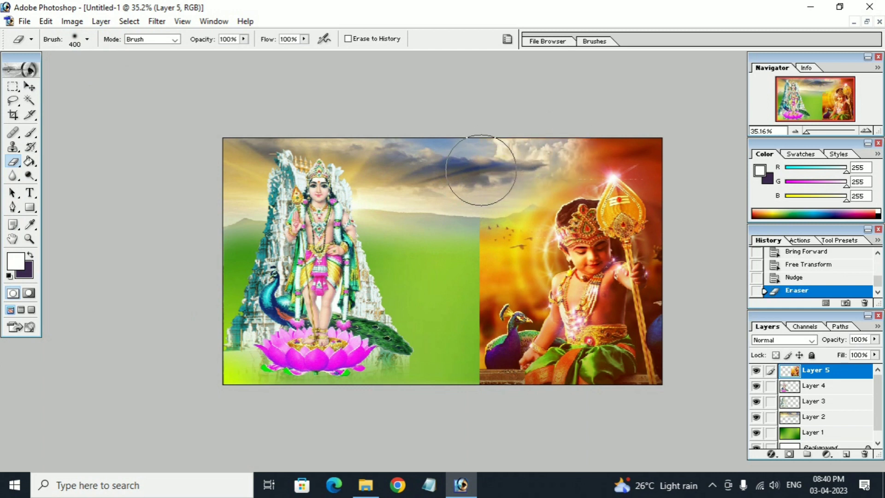
key("ctrl+z")
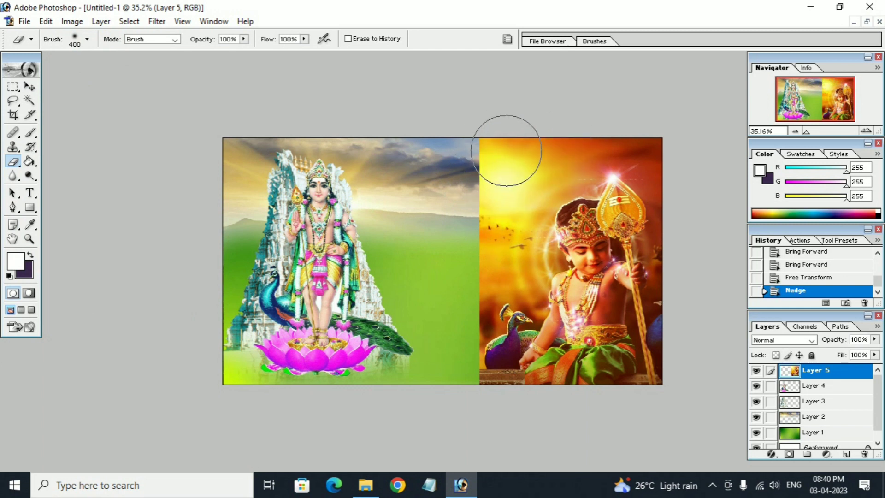
mouse_move(514, 154)
left_mouse_down()
mouse_move(474, 188)
mouse_move(484, 146)
mouse_move(463, 179)
mouse_move(455, 230)
mouse_move(456, 322)
mouse_move(492, 384)
mouse_move(466, 321)
mouse_move(465, 189)
left_mouse_up()
mouse_move(479, 142)
left_mouse_down()
mouse_move(493, 109)
mouse_move(429, 134)
left_mouse_up()
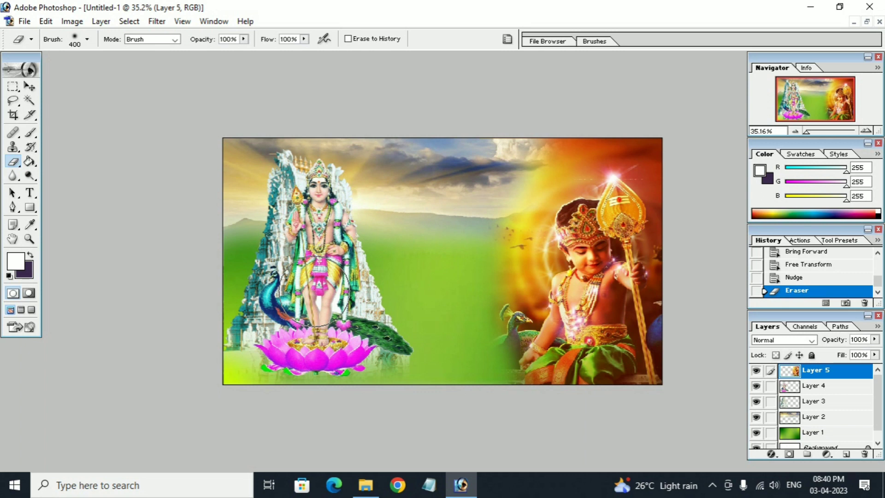
Free Transform the child photo (Layer 5), stretching it slightly left and repositioning it.
left_click(30, 87)
left_click_drag(471, 279, 470, 272)
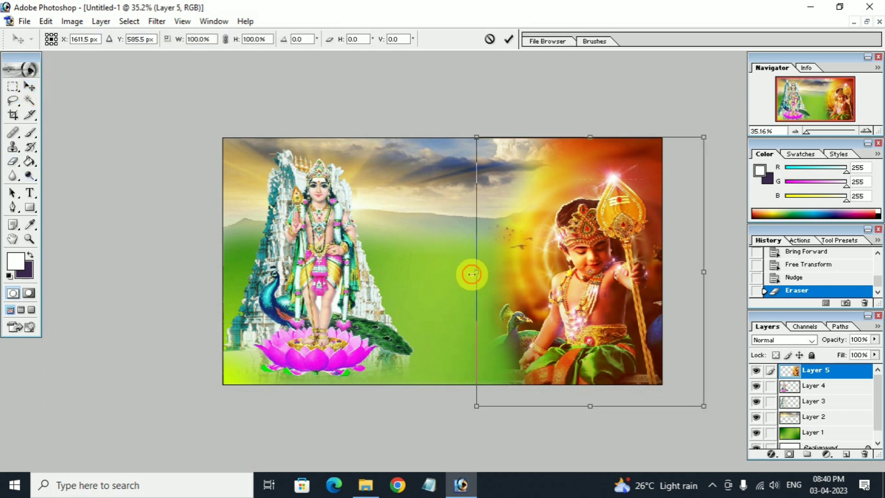
left_click_drag(570, 295, 558, 293)
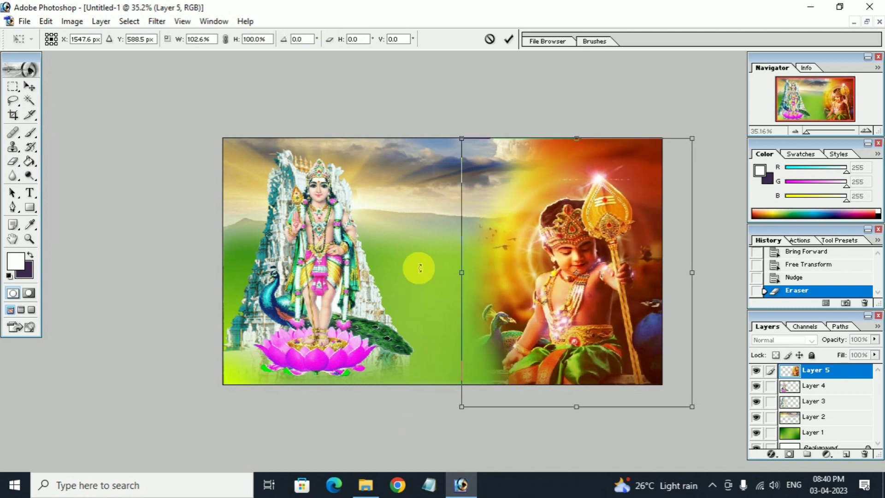
key("Return")
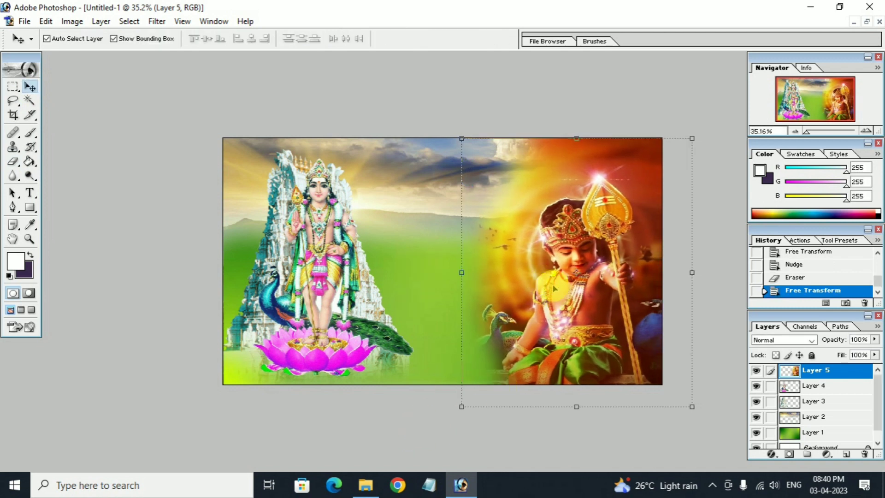
left_click_drag(558, 288, 570, 290)
left_click(432, 217)
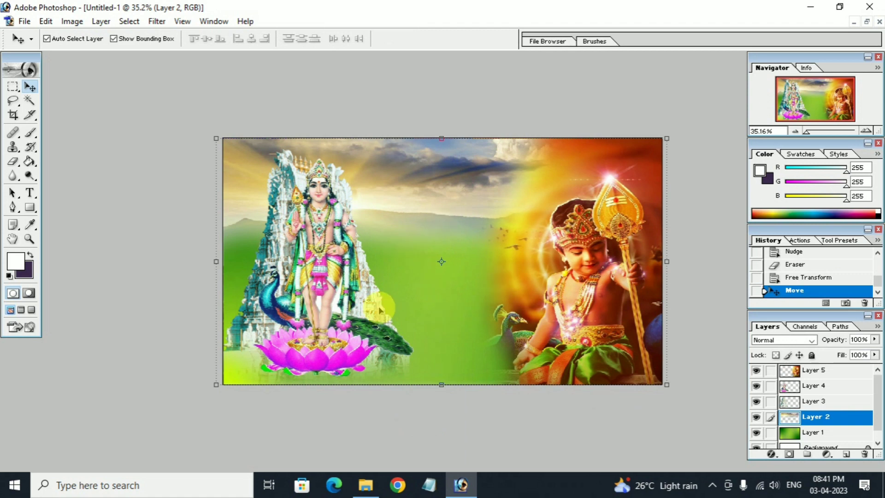
Open temple-chariot-500x500.jpg, copy the whole image, and paste it into Untitled-1 as Layer 6.
left_click(365, 484)
left_click(189, 249)
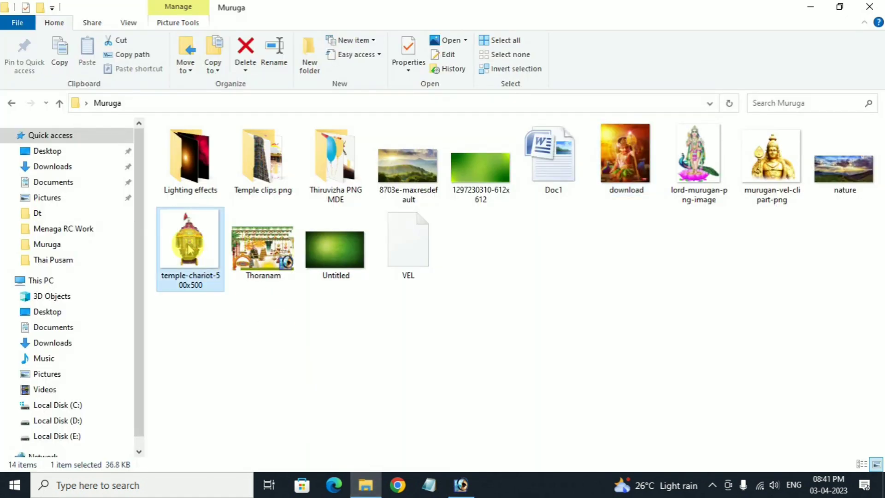
left_click_drag(183, 247, 421, 428)
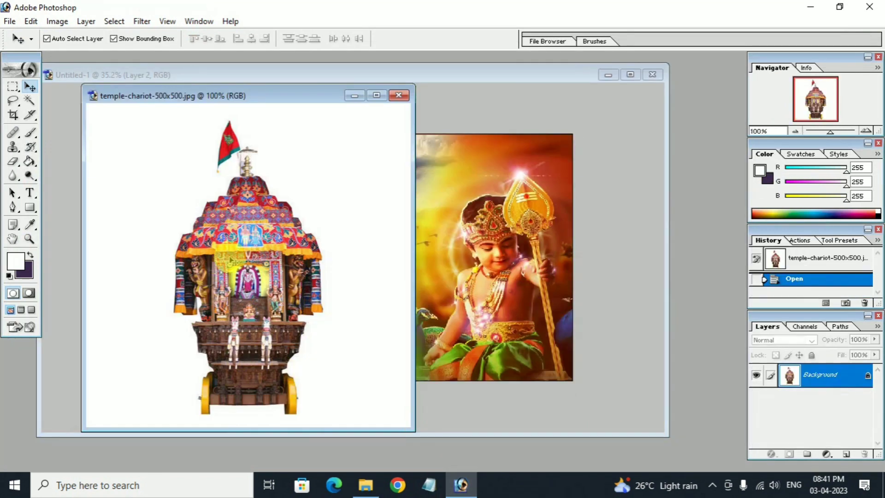
left_click(362, 266)
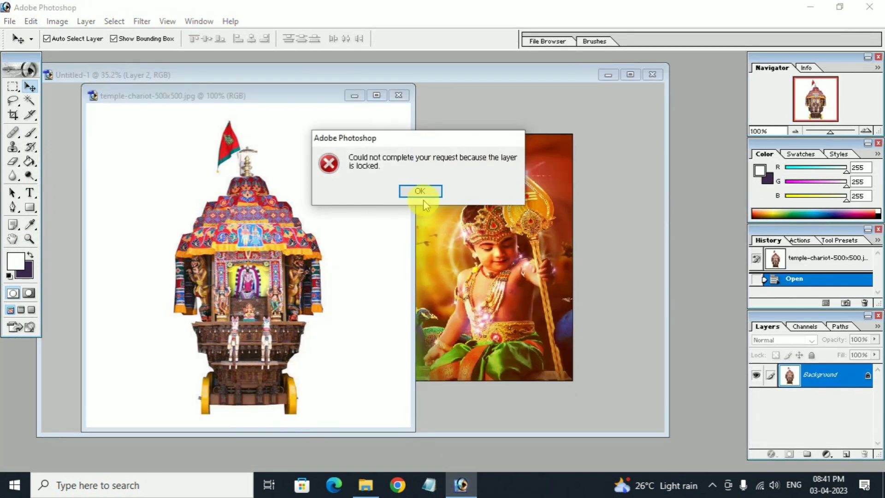
left_click(434, 189)
key("ctrl+a")
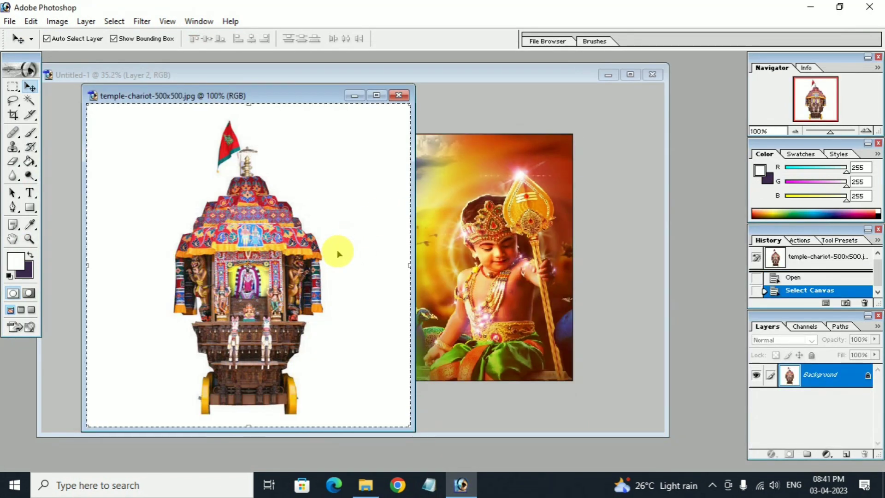
key("ctrl+c")
left_click(441, 247)
key("ctrl+v")
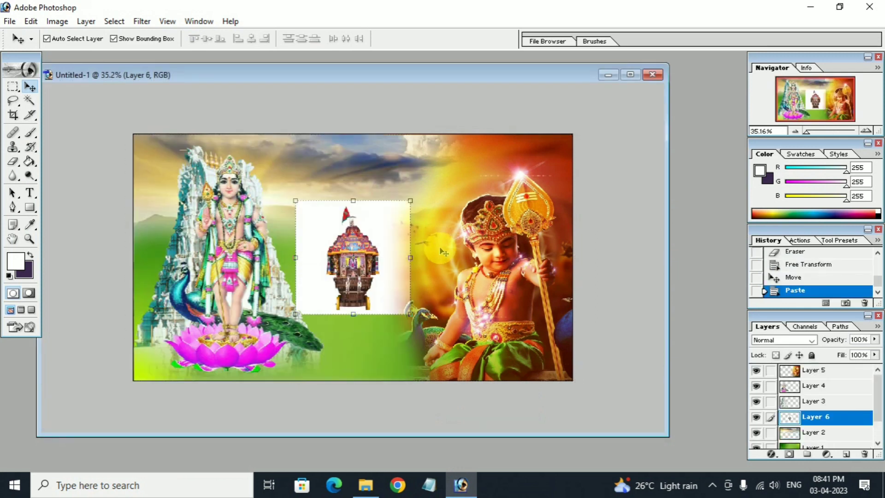
Remove the chariot's white background with the Magic Eraser Tool.
left_click(12, 162)
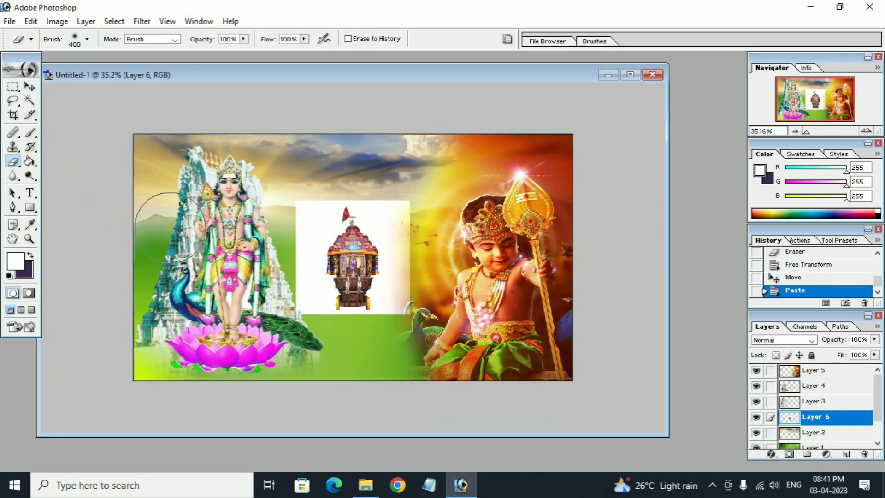
right_click(14, 165)
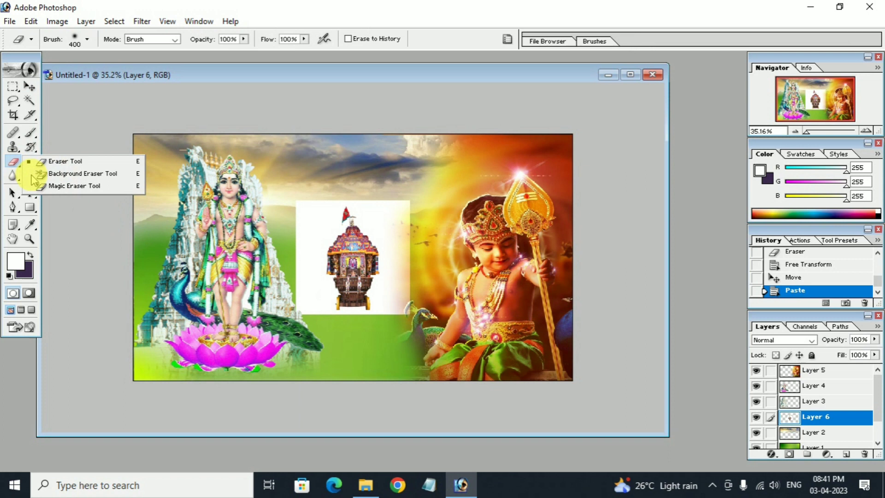
left_click(78, 189)
left_click(318, 288)
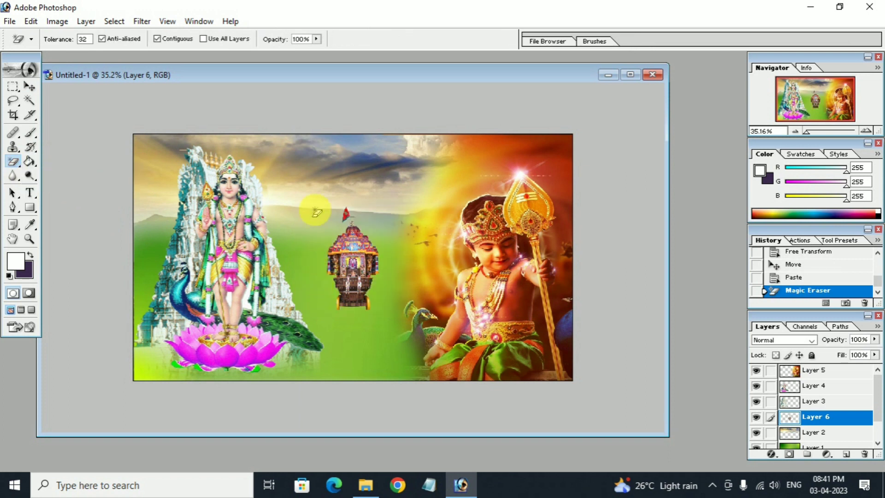
Enlarge the chariot to about 189% and centre it between the two Murugan figures.
left_click(29, 86)
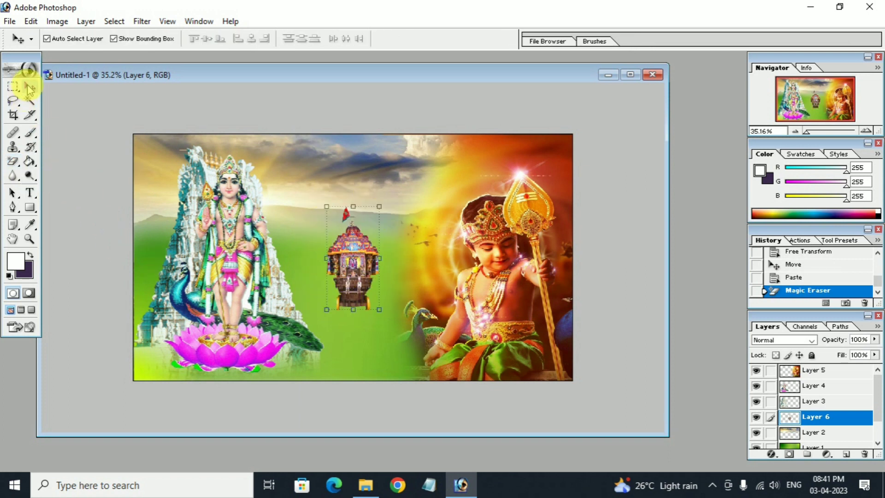
left_click_drag(354, 296, 361, 354)
left_click_drag(341, 304, 347, 308)
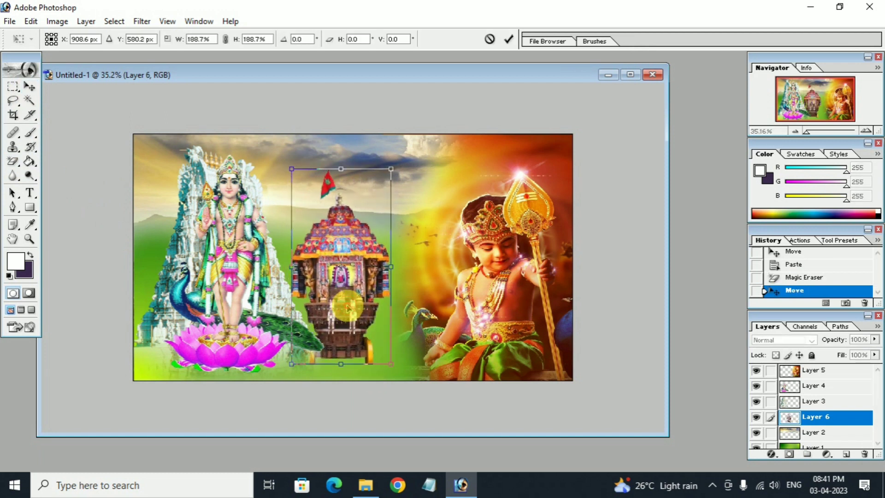
key("Return")
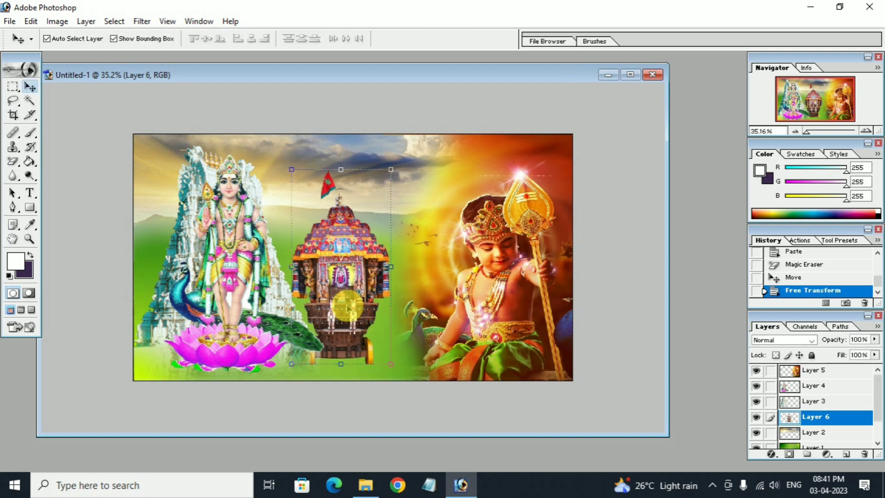
Lower the chariot layer's opacity to 37%.
left_click(875, 339)
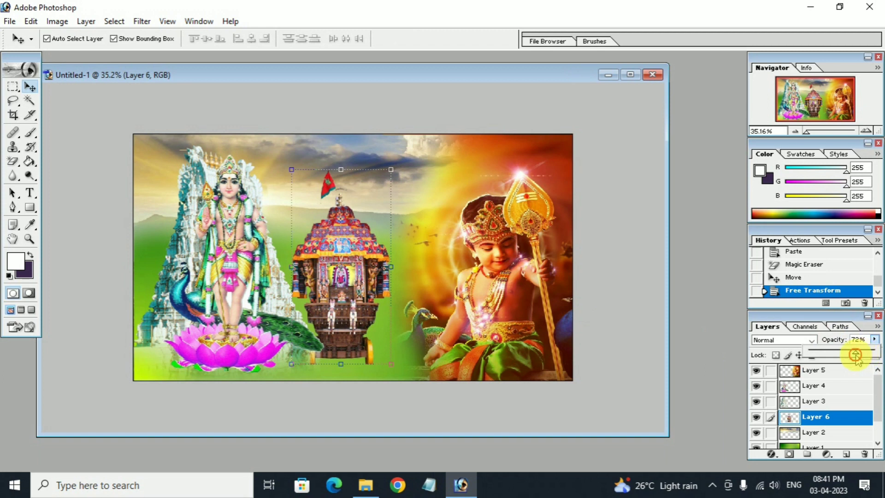
mouse_move(829, 356)
left_mouse_down()
mouse_move(843, 356)
mouse_move(829, 356)
left_mouse_up()
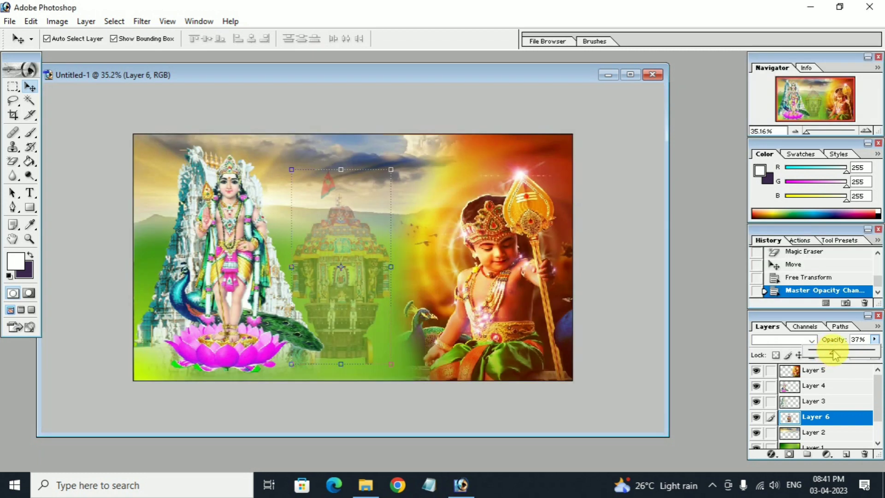
left_click(734, 370)
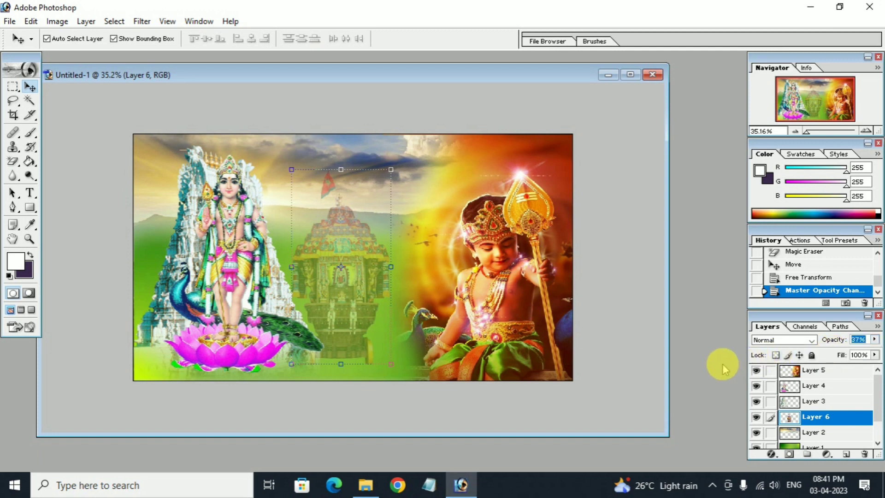
left_click(710, 346)
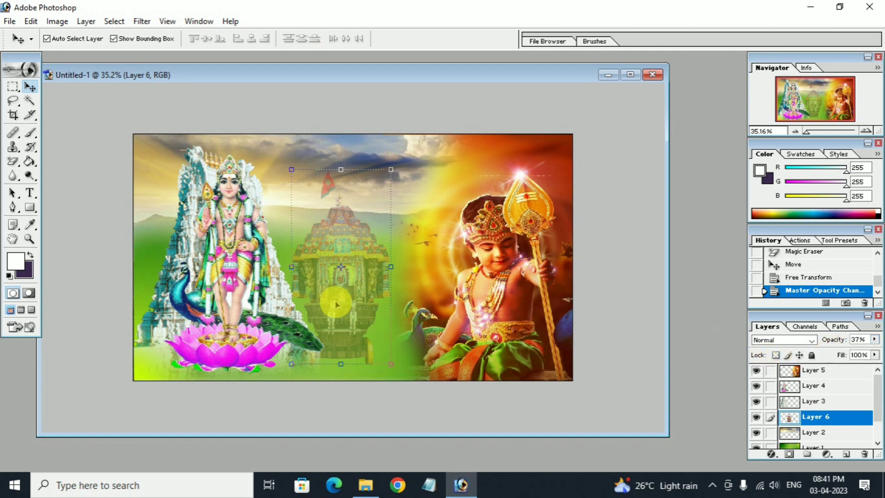
left_click(416, 373)
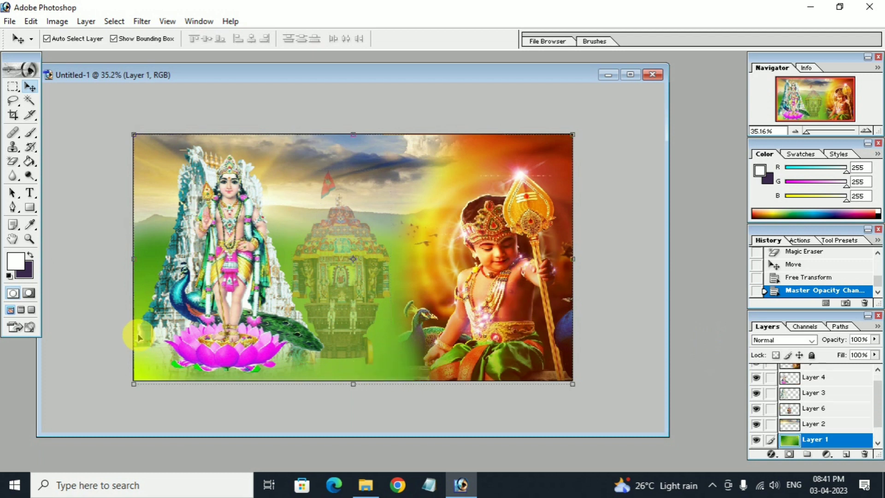
Open the golden starburst image kings production (31) from the Lighting effects folder in Photoshop.
left_click(366, 484)
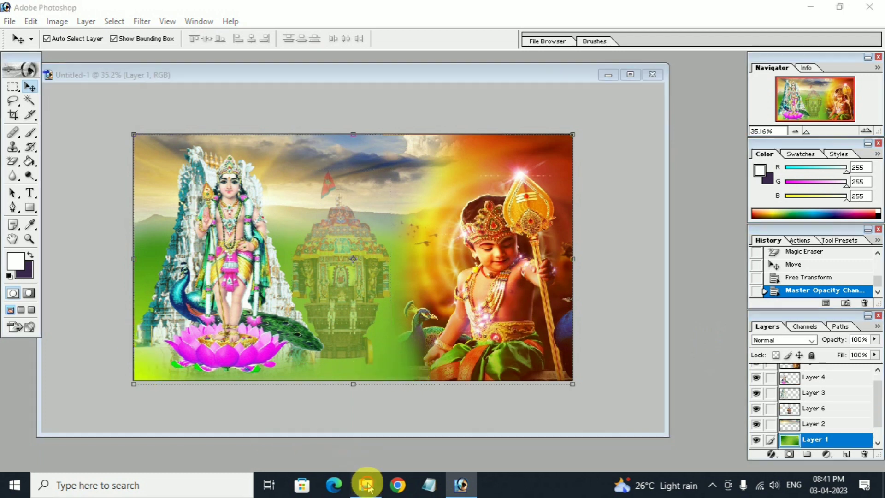
double_click(187, 158)
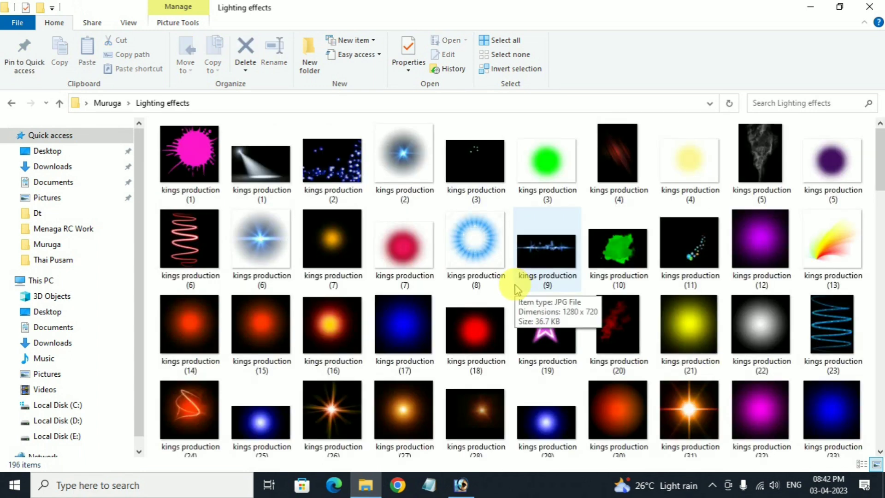
scroll(516, 289, "down", 2)
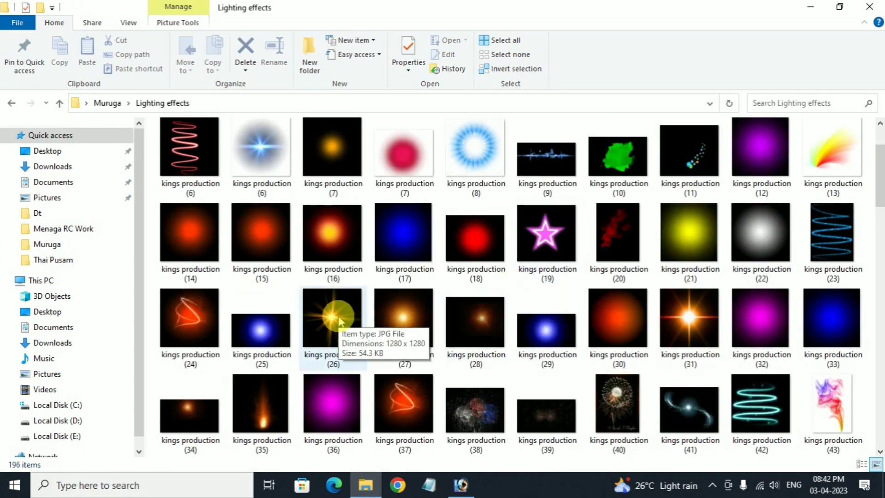
left_click(691, 325)
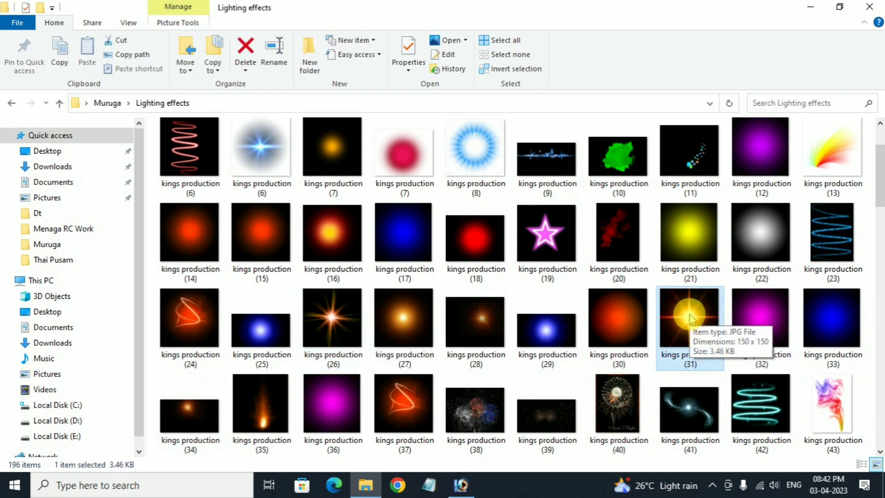
left_click_drag(682, 323, 415, 408)
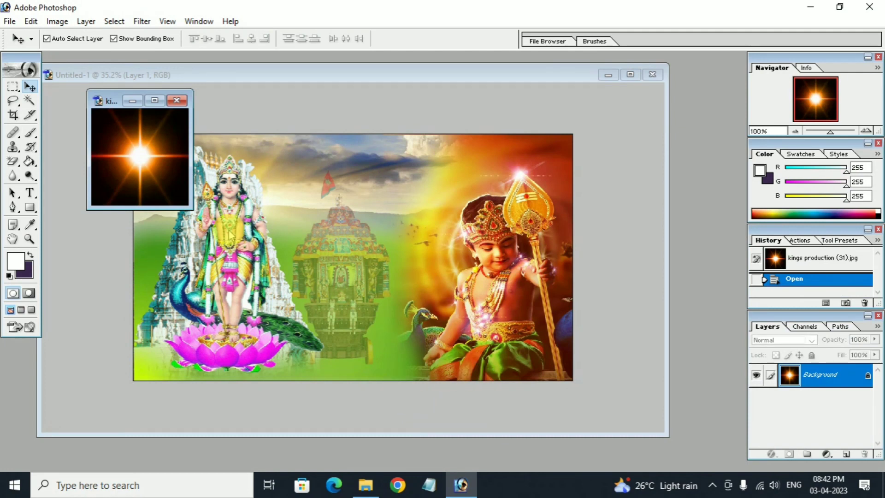
Drag the flare into the poster as Layer 7, bring it to front, and enlarge it to about 192%.
left_click_drag(101, 107, 69, 76)
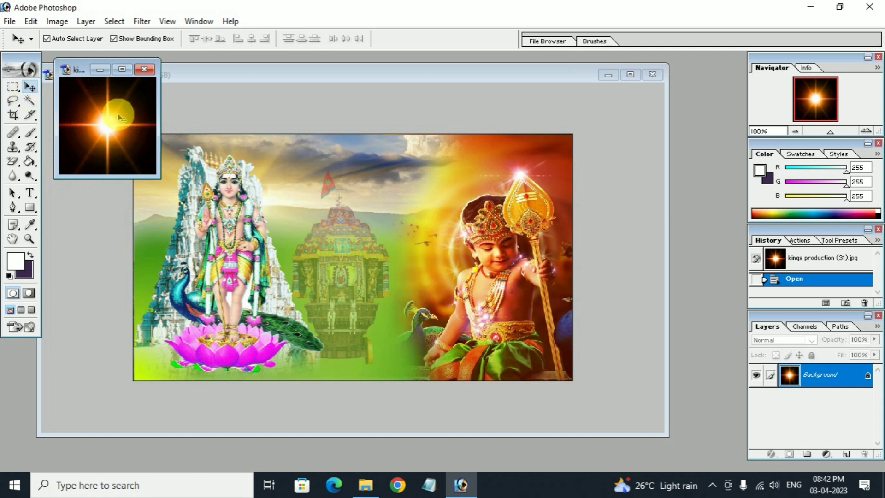
left_click_drag(110, 124, 311, 215)
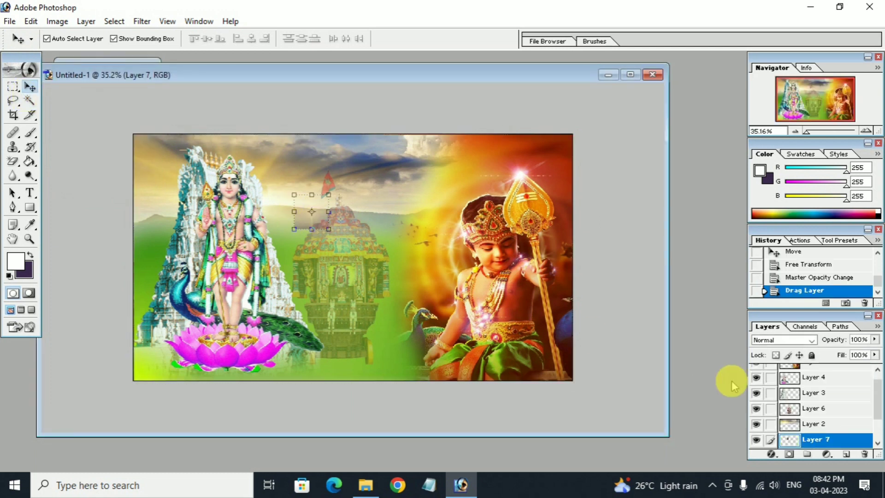
key("ctrl+shift+bracketright")
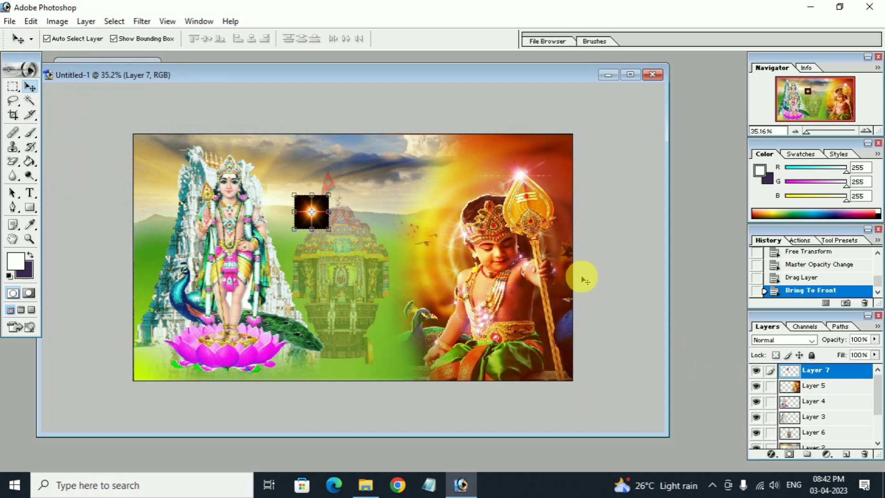
key("ctrl+t")
left_click_drag(328, 229, 358, 264)
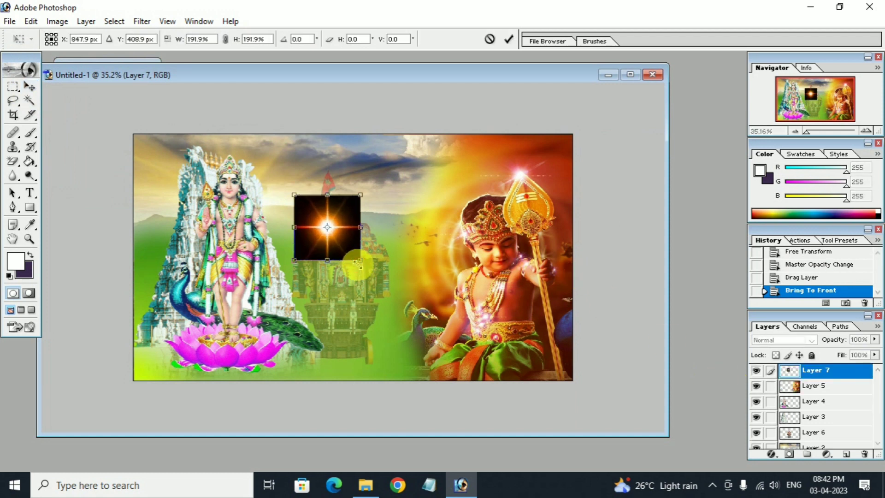
key("Return")
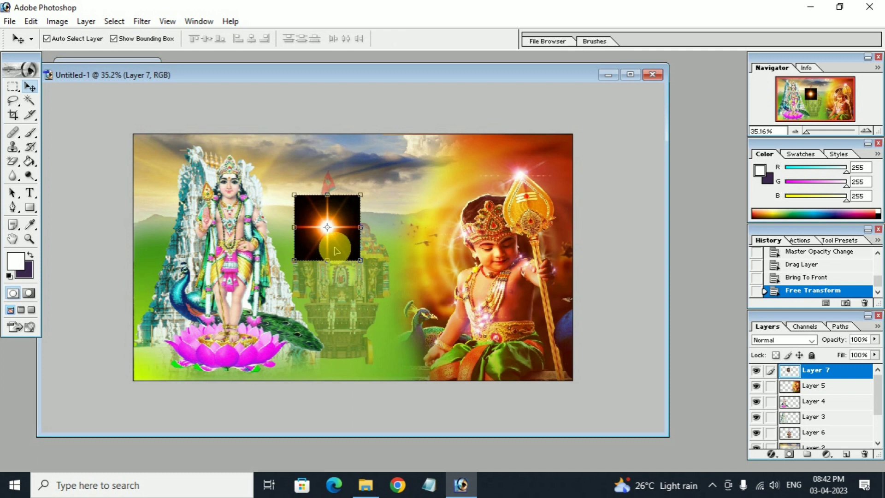
left_click_drag(337, 250, 312, 232)
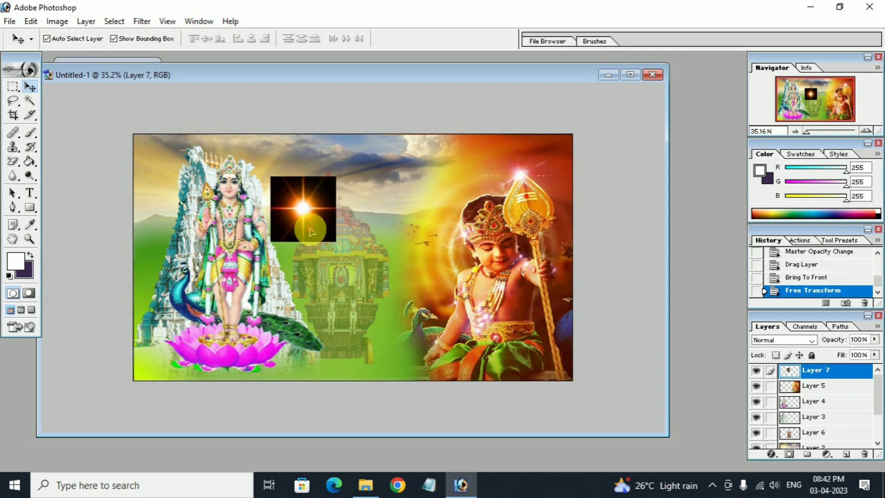
Set the flare to Screen blending and fit it at 156% over the left deity's head.
left_click(812, 340)
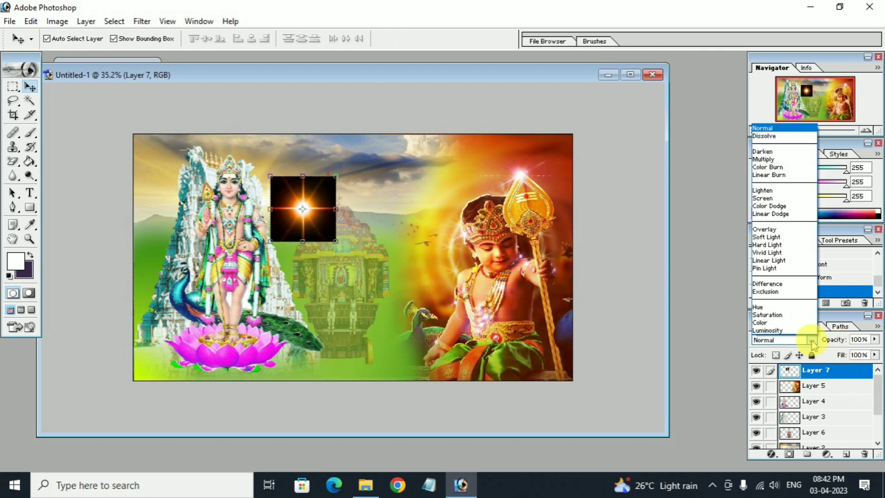
left_click(763, 198)
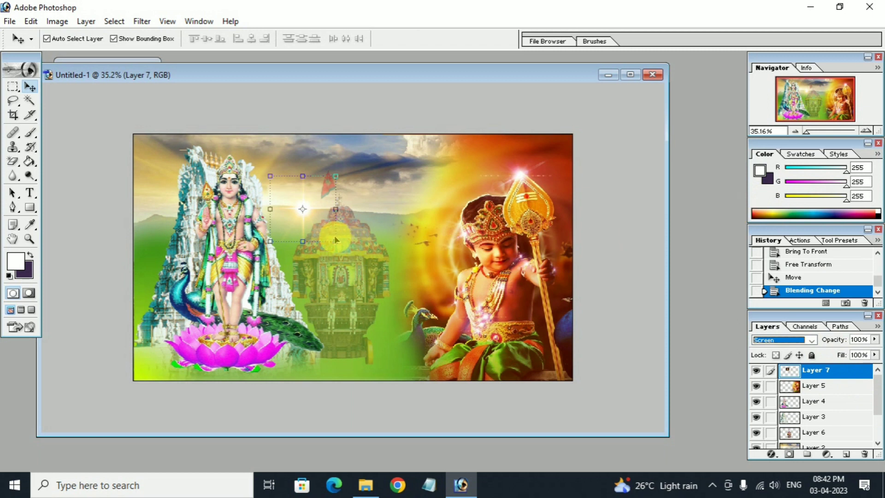
left_click_drag(337, 242, 311, 234)
left_click_drag(251, 208, 235, 202)
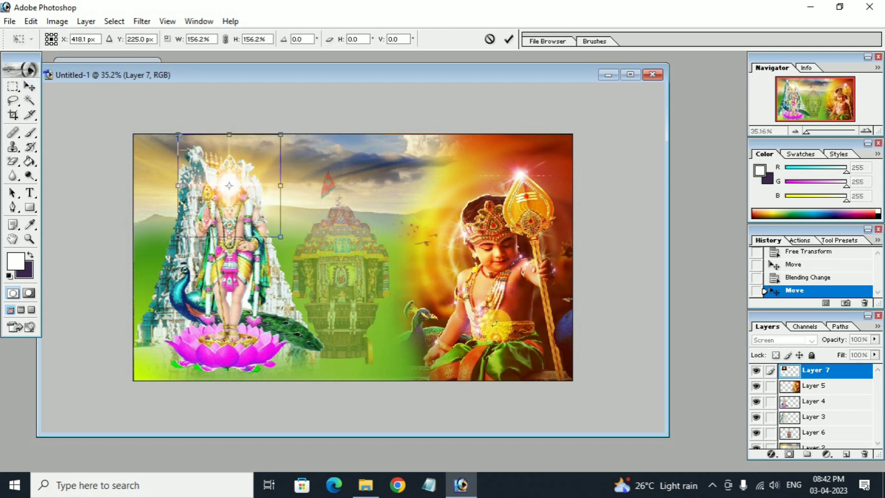
Move the glow Layer 7 below the deity's Layer 4 and nudge it slightly left.
key("Return")
left_click(812, 402)
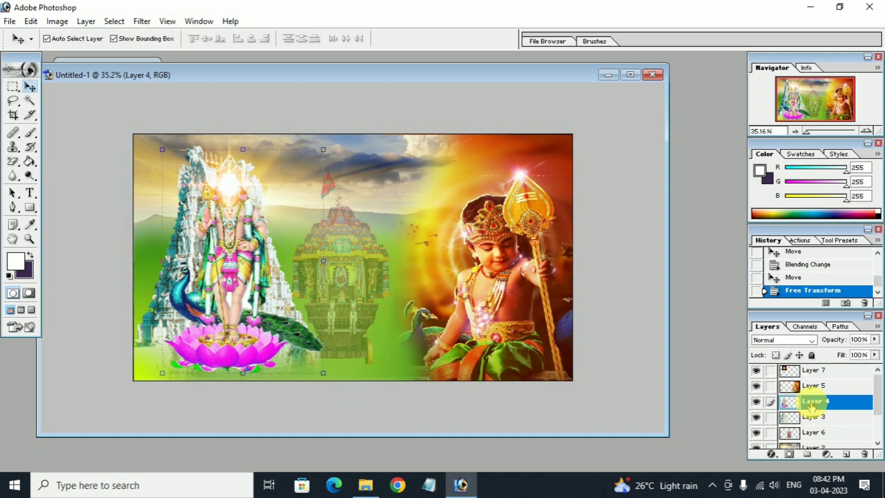
left_click_drag(823, 402, 824, 415)
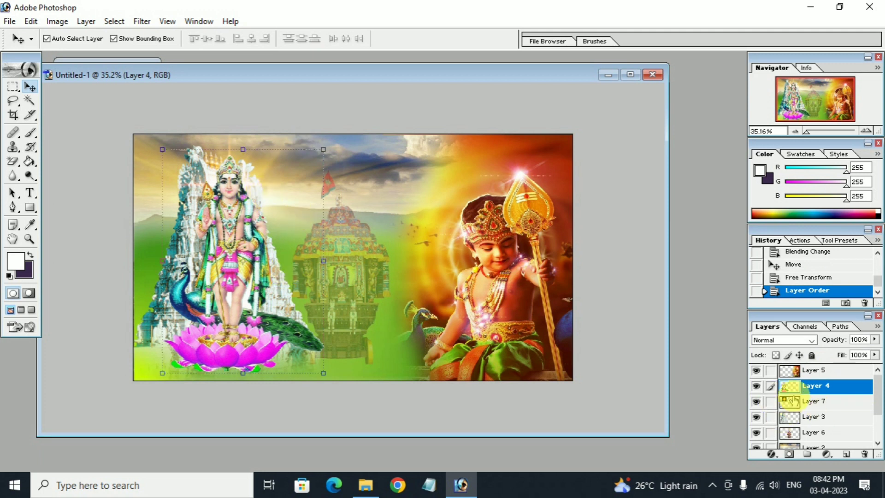
left_click(812, 402)
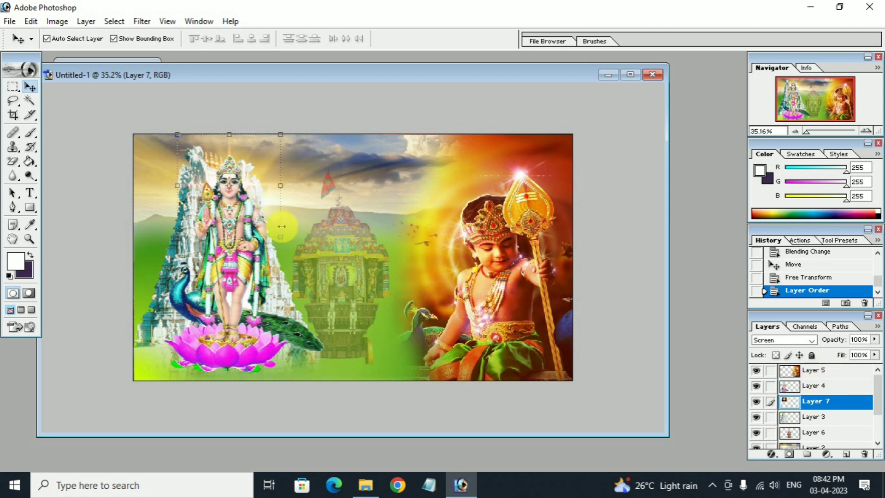
left_click_drag(266, 208, 256, 186)
key("Return")
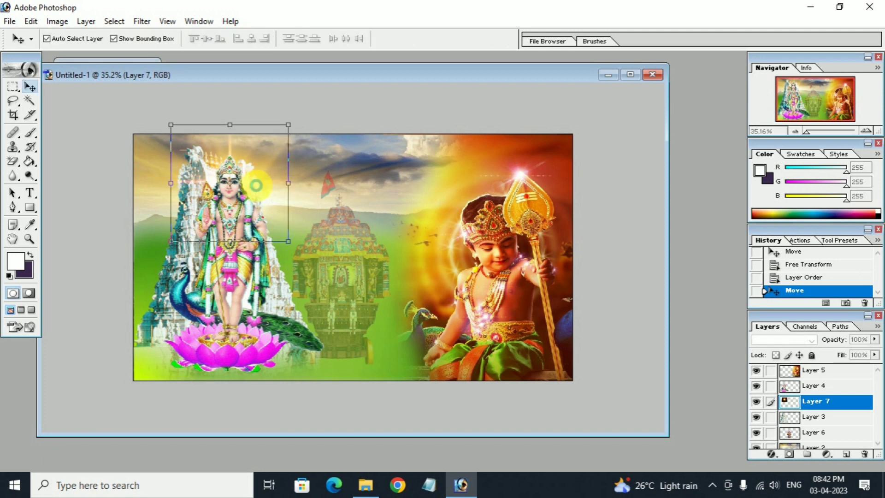
left_click(301, 308)
Duplicate the glow and place the copy beside the lotus, shrunk to about 77%.
left_click(245, 179)
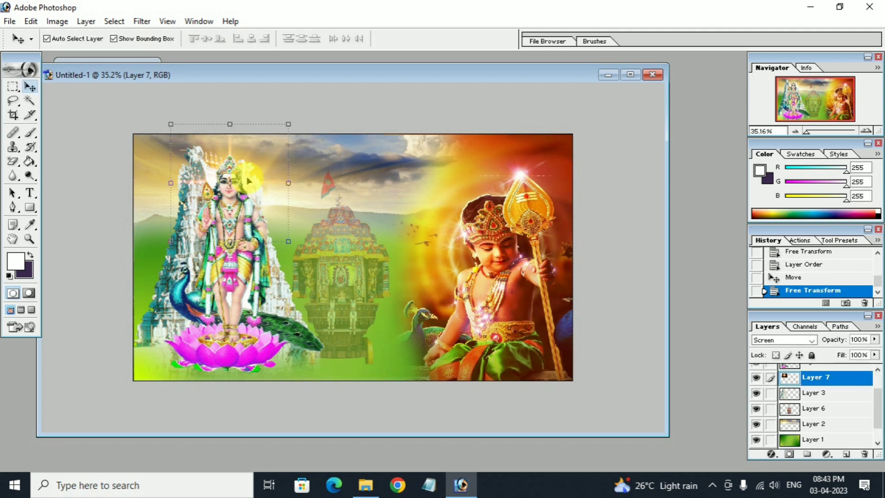
key("ctrl+j")
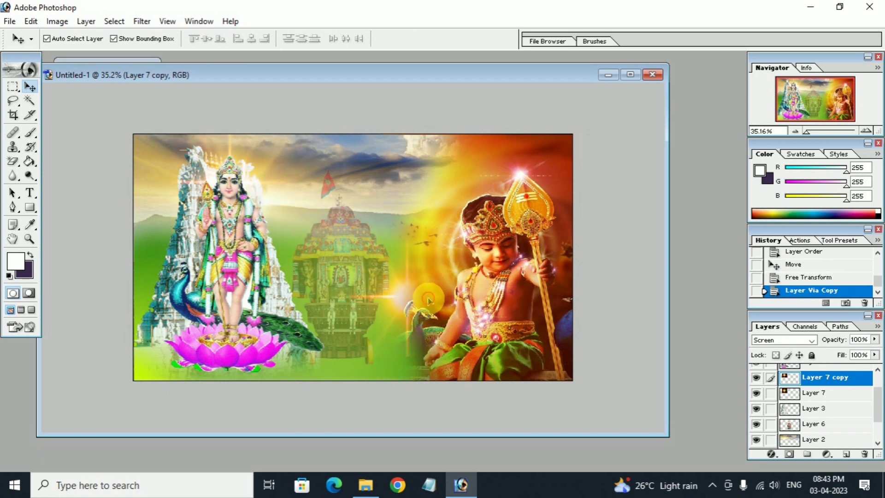
left_click_drag(428, 301, 186, 283)
left_click_drag(188, 272, 188, 296)
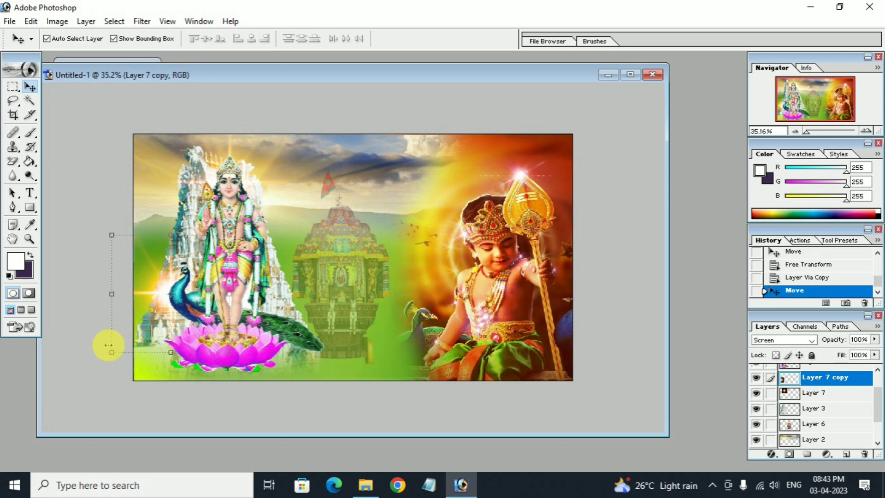
left_click_drag(113, 354, 162, 286)
key("Return")
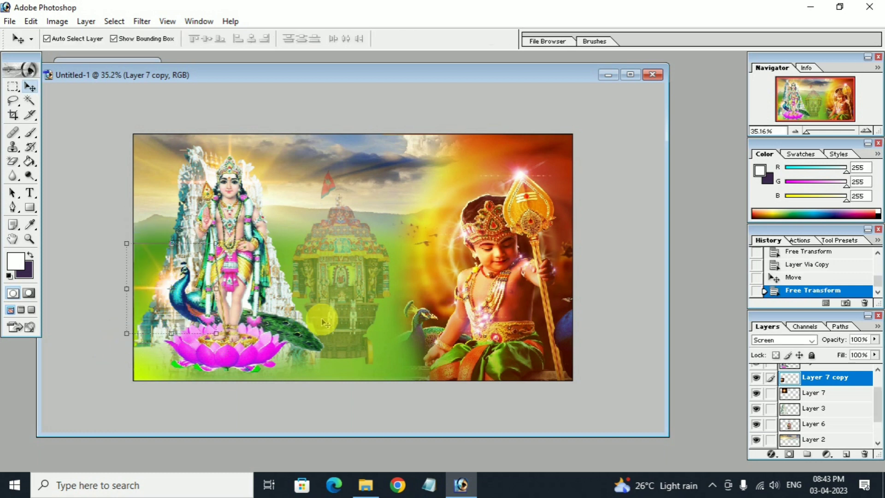
left_click(364, 313)
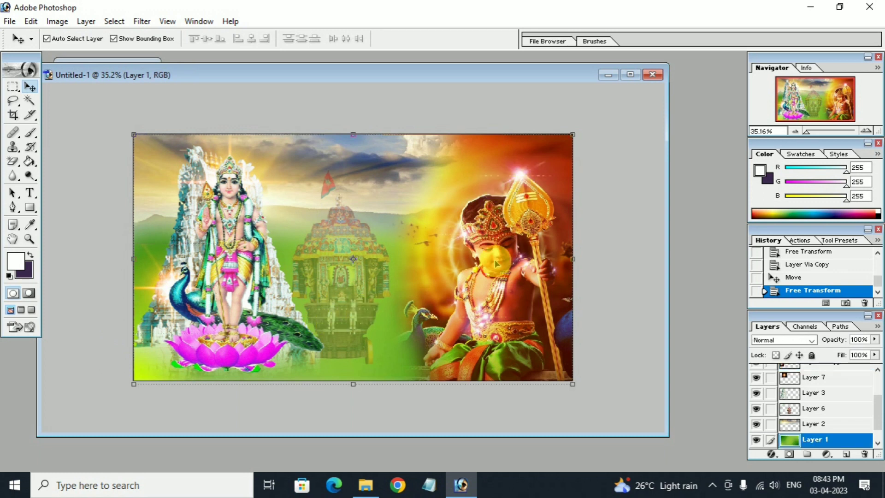
Open Doc1 from the Muruga folder in Word.
left_click(366, 485)
left_click(107, 103)
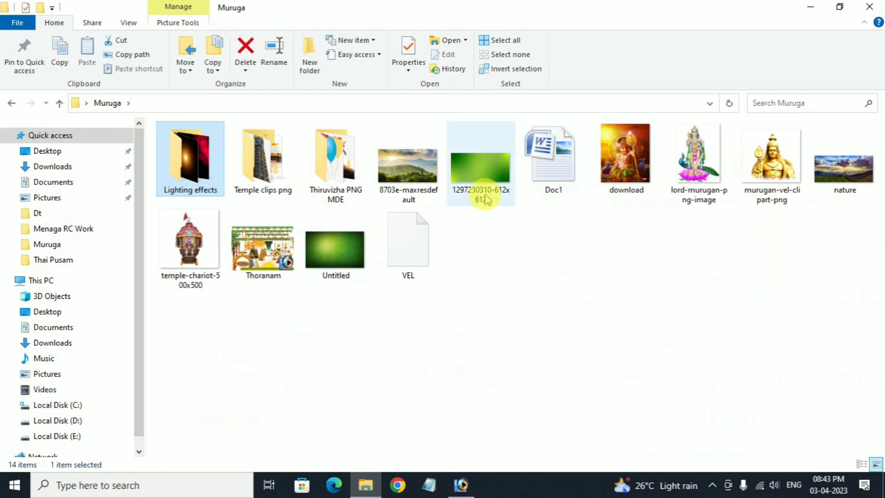
double_click(542, 174)
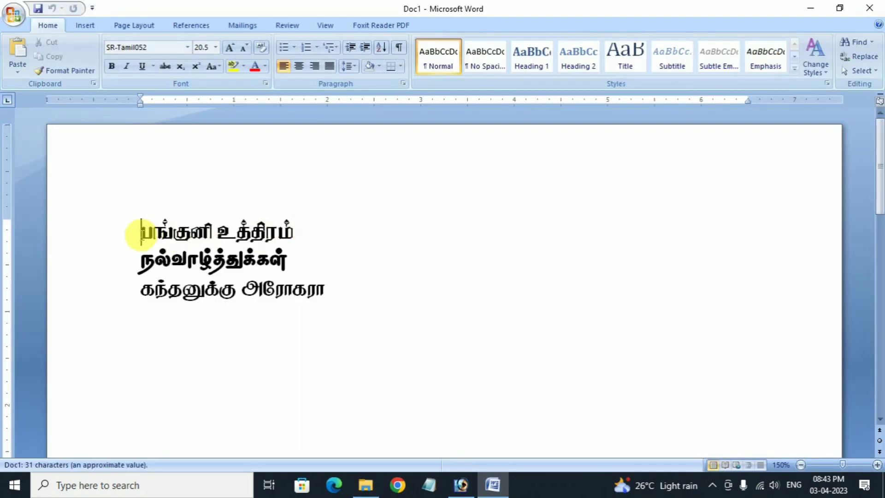
Copy the Tamil line 'பங்குனி உத்திரம்' from Doc1 and return to the Photoshop poster.
left_click_drag(136, 230, 280, 257)
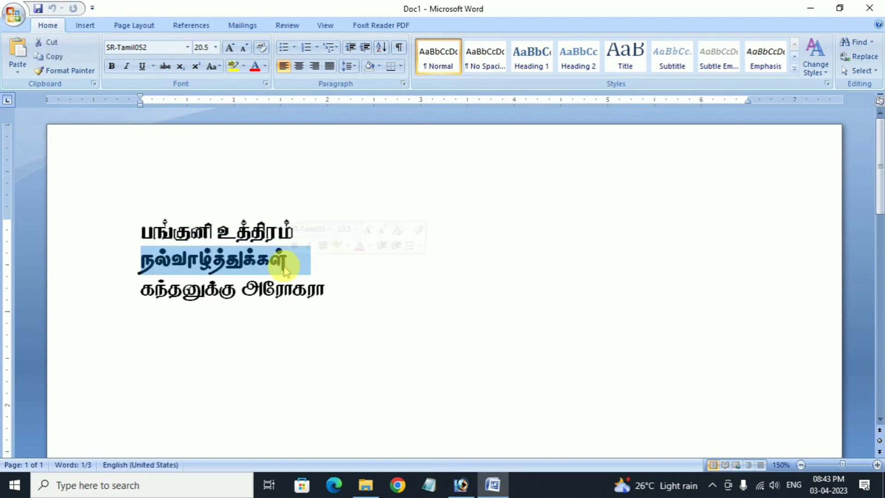
left_click_drag(134, 292, 306, 291)
left_click(361, 305)
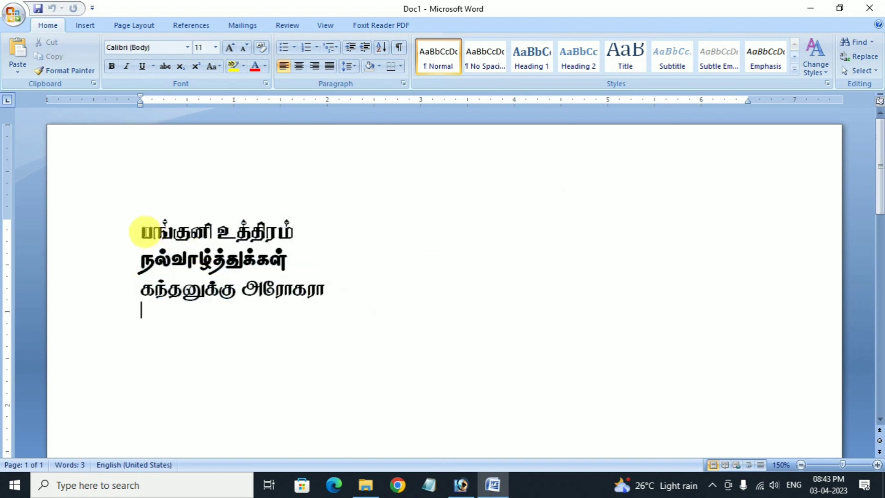
left_click_drag(141, 231, 308, 239)
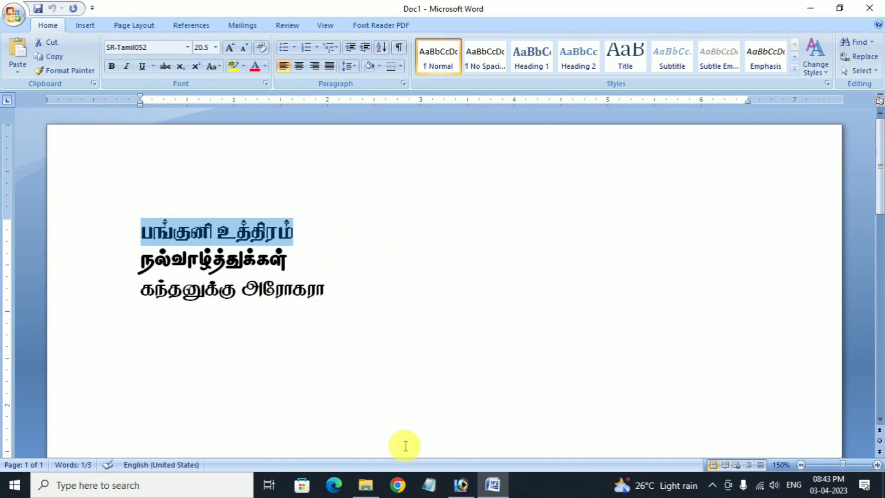
left_click(464, 486)
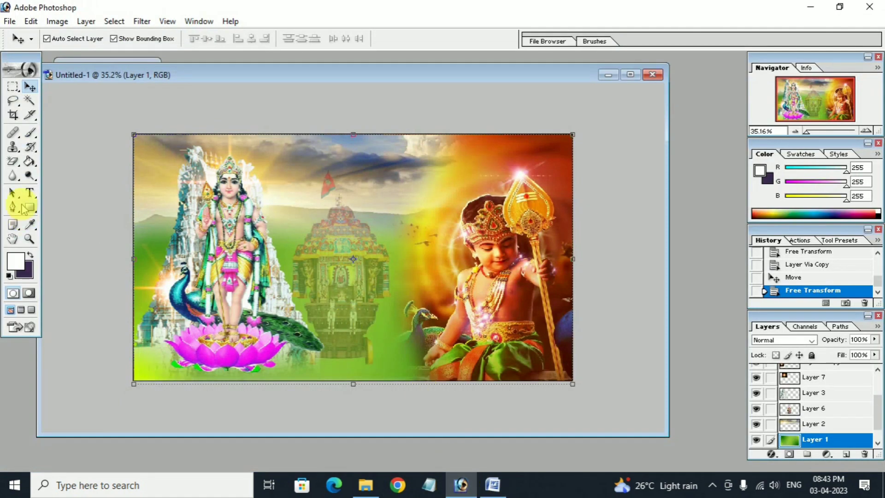
Create a text layer on the poster containing the copied Tamil title.
left_click(29, 195)
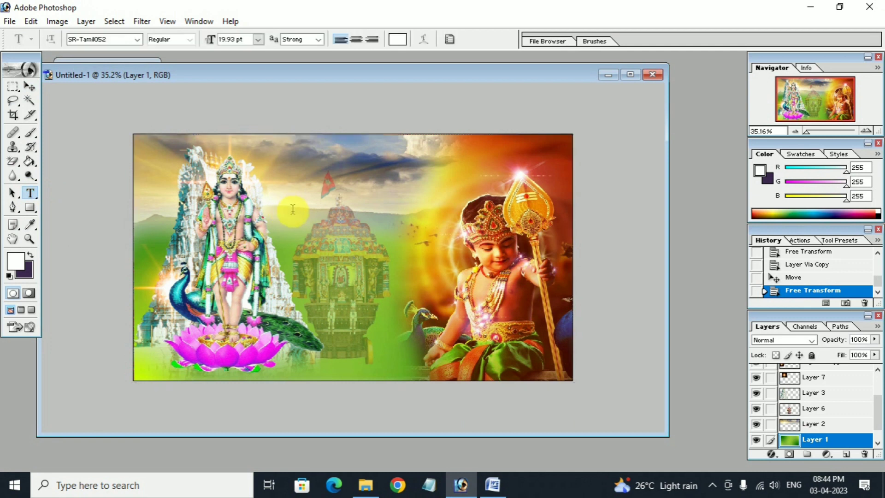
left_click(424, 207)
key("ctrl+a")
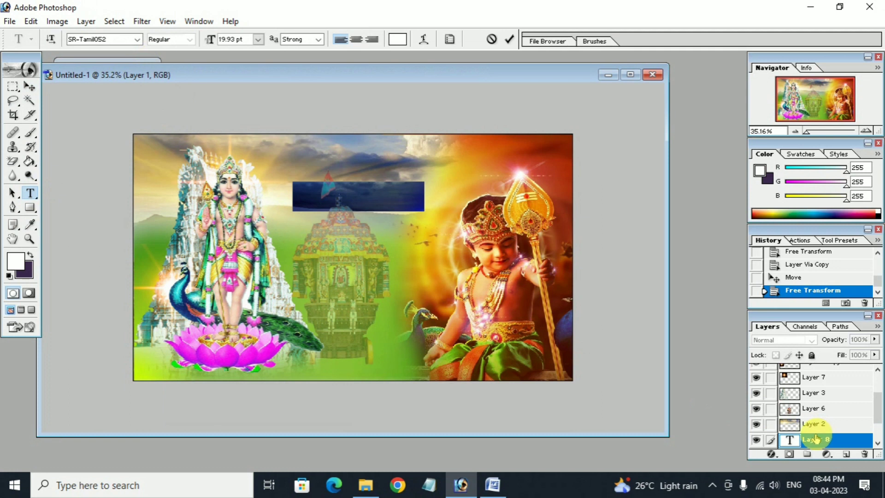
left_click(29, 86)
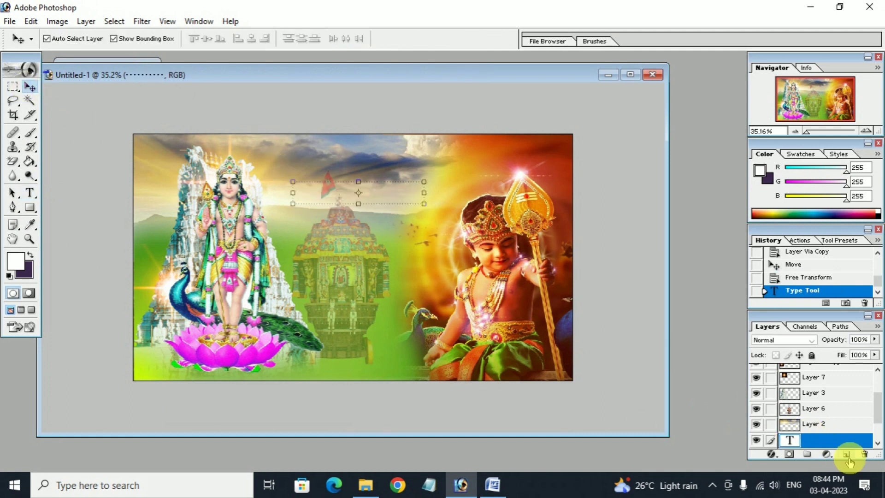
Bring the title layer to the top, enlarge it to about 126%, and move it slightly up-right.
key("ctrl+shift+bracketright")
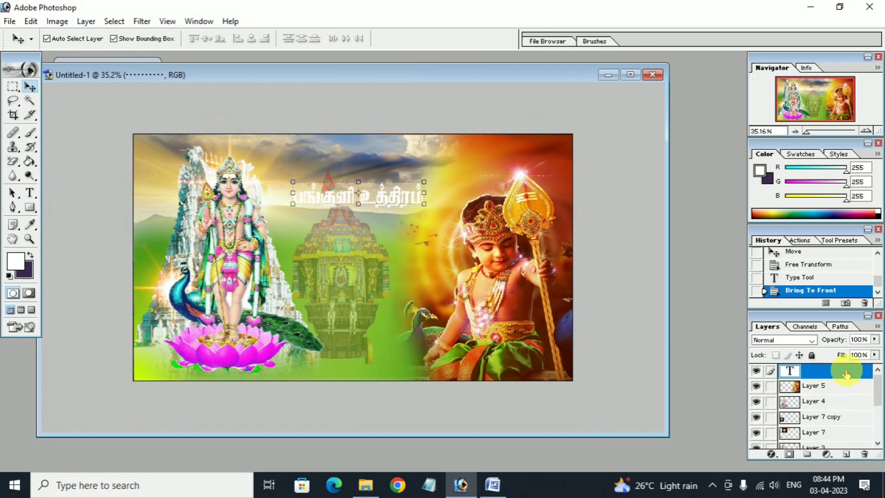
left_click_drag(291, 205, 314, 184)
key("Return")
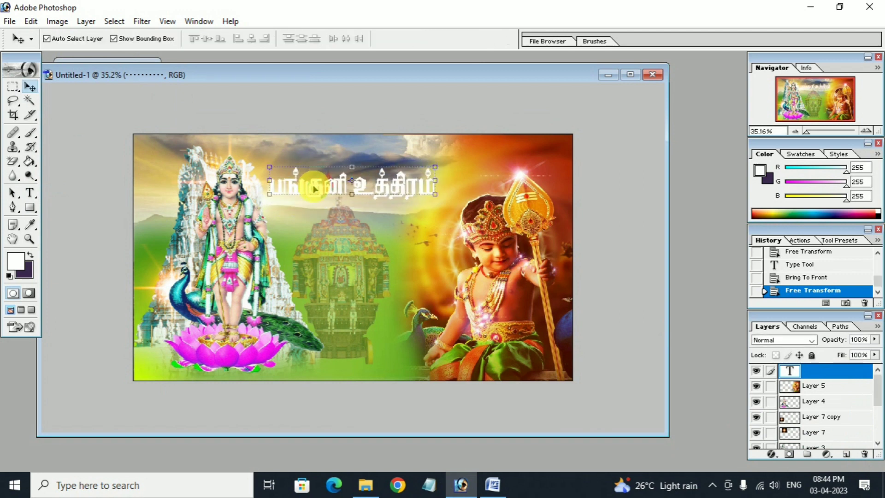
left_click_drag(316, 192, 322, 187)
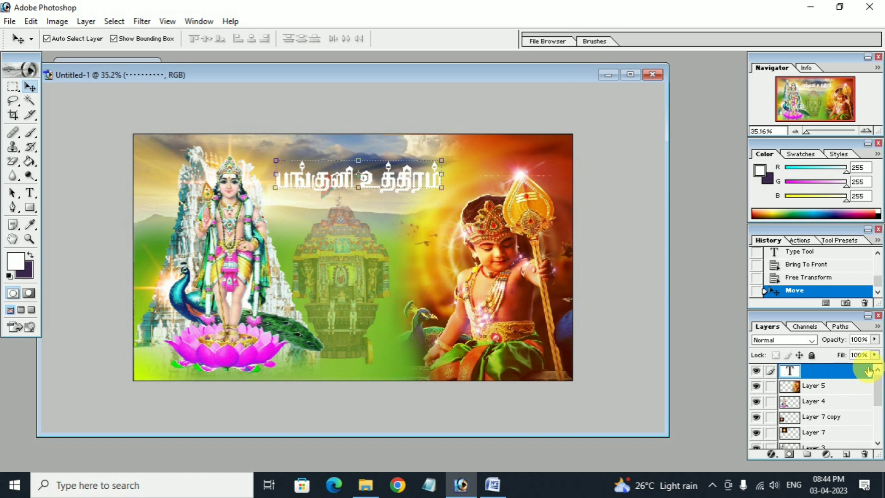
Add a Gradient Overlay to the title, starting from the Yellow-Green, Red-Violet preset.
double_click(868, 371)
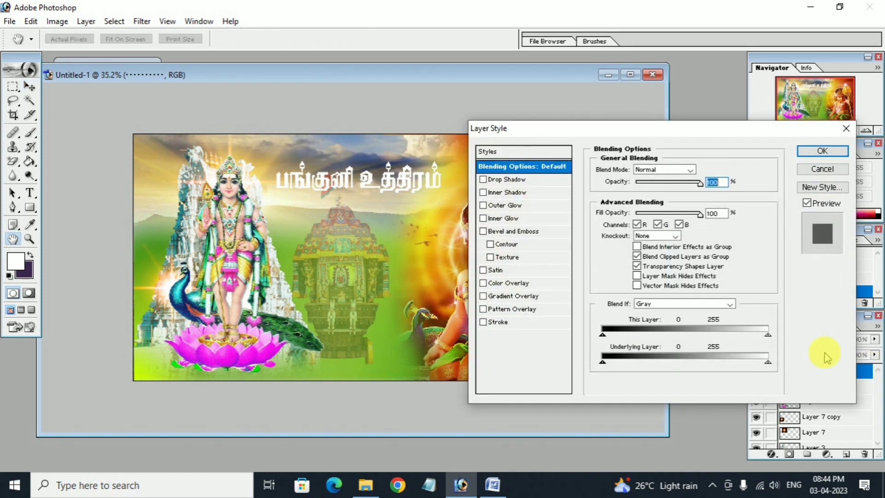
left_click_drag(560, 128, 619, 110)
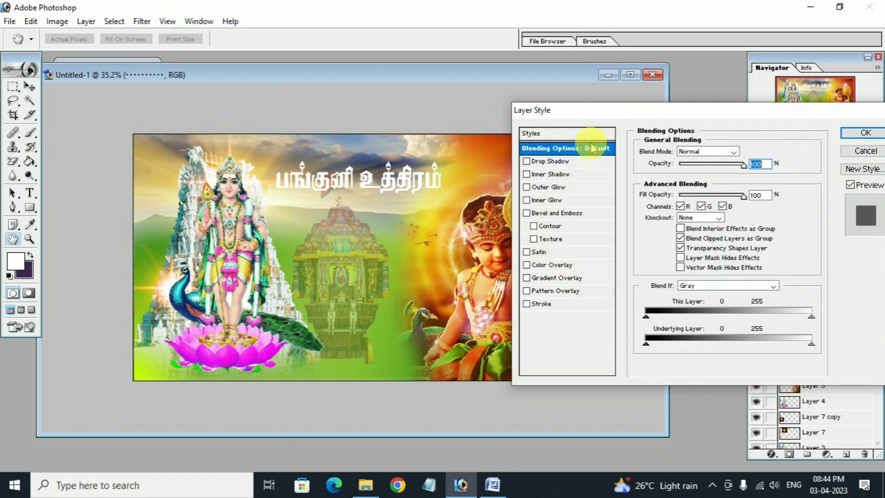
left_click(555, 280)
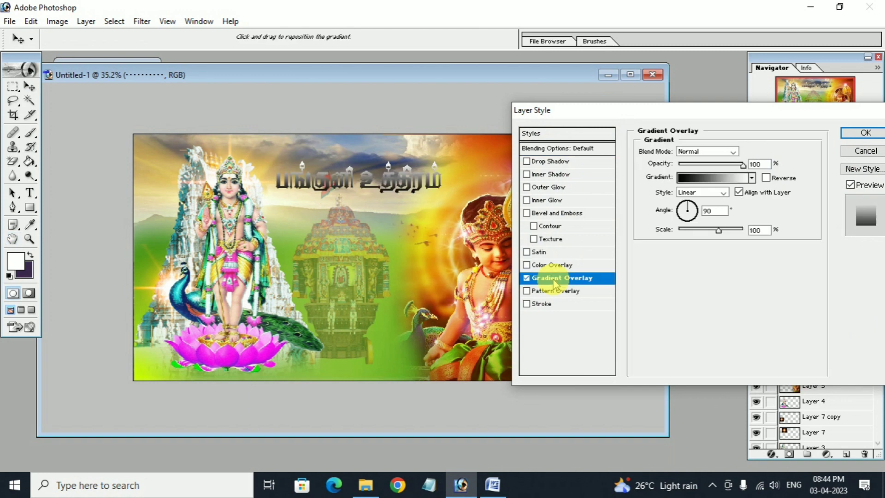
left_click(735, 180)
left_click_drag(310, 232, 623, 176)
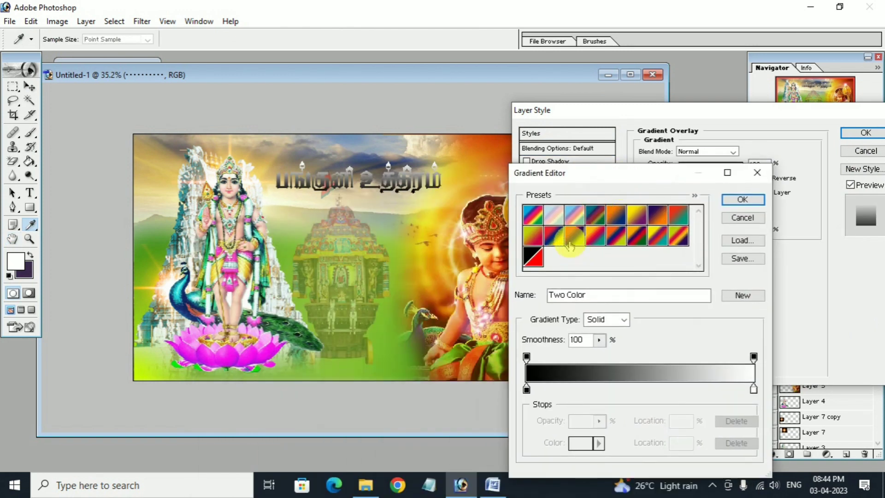
left_click_drag(537, 173, 397, 124)
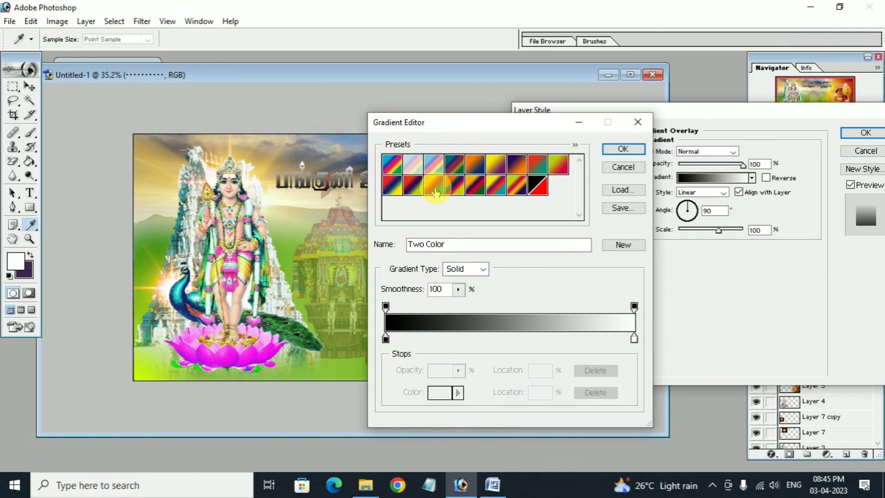
left_click(522, 166)
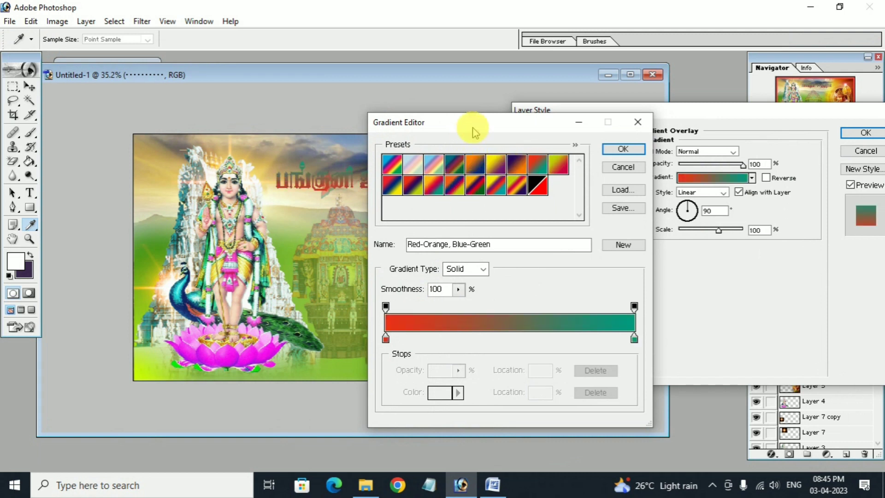
left_click_drag(485, 123, 568, 119)
left_click(641, 159)
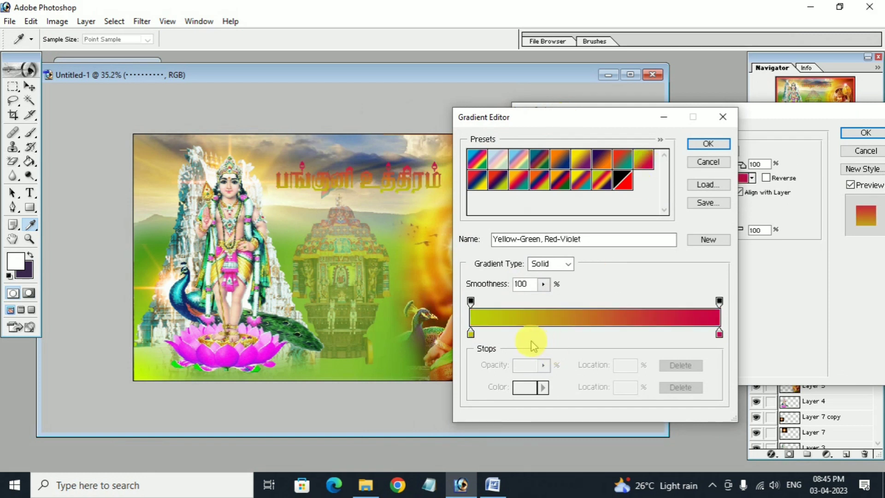
Set the gradient from bright yellow to pure red FF0000, apply it, and enable Stroke.
left_click(471, 333)
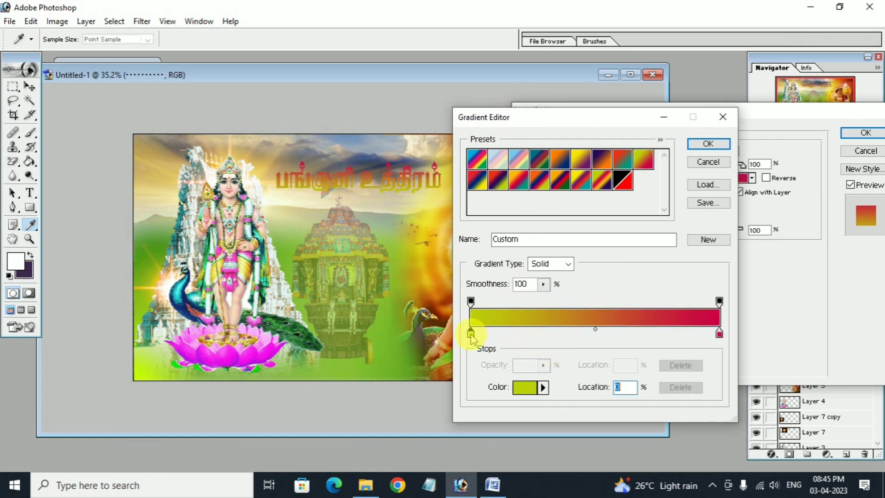
left_click(526, 389)
left_click_drag(313, 316, 322, 194)
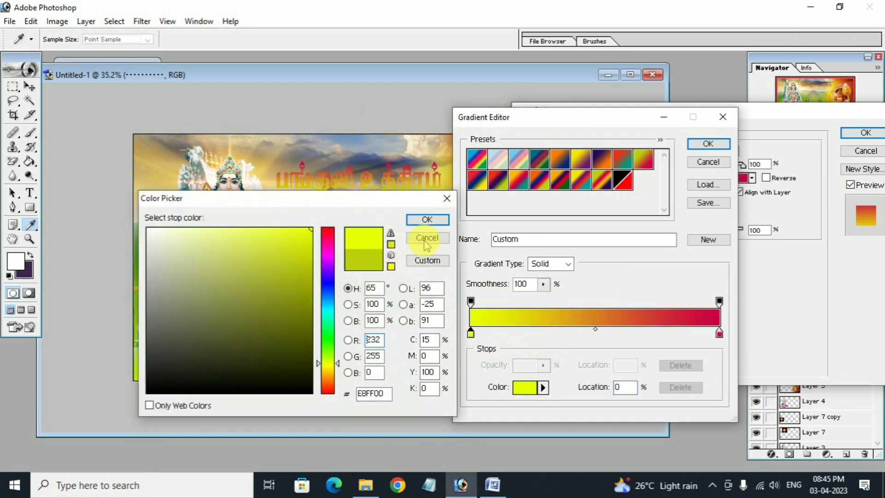
left_click(428, 220)
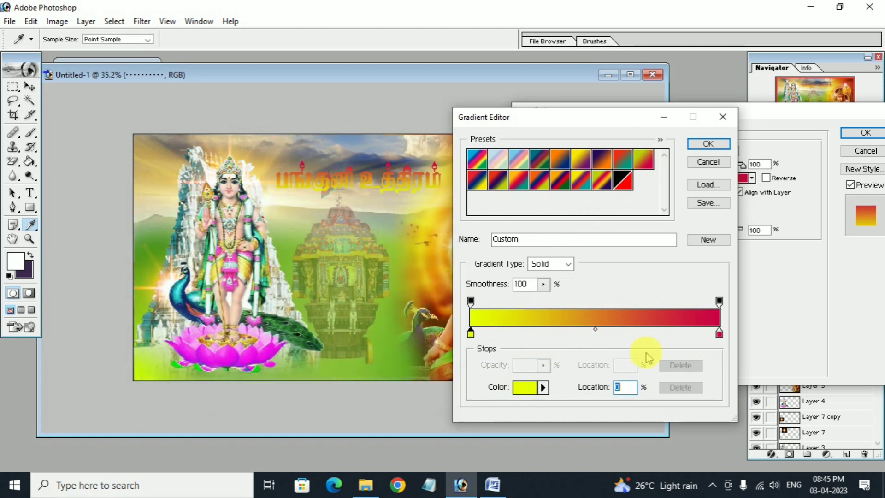
double_click(719, 333)
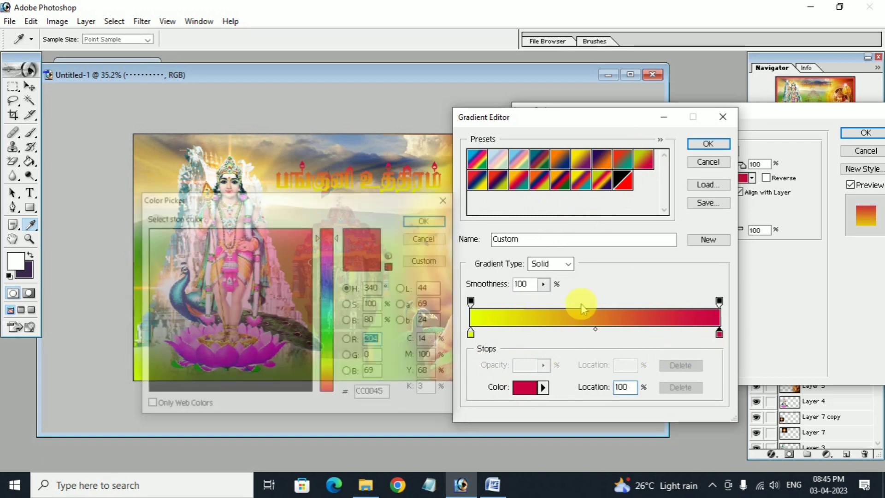
left_click_drag(330, 237, 331, 214)
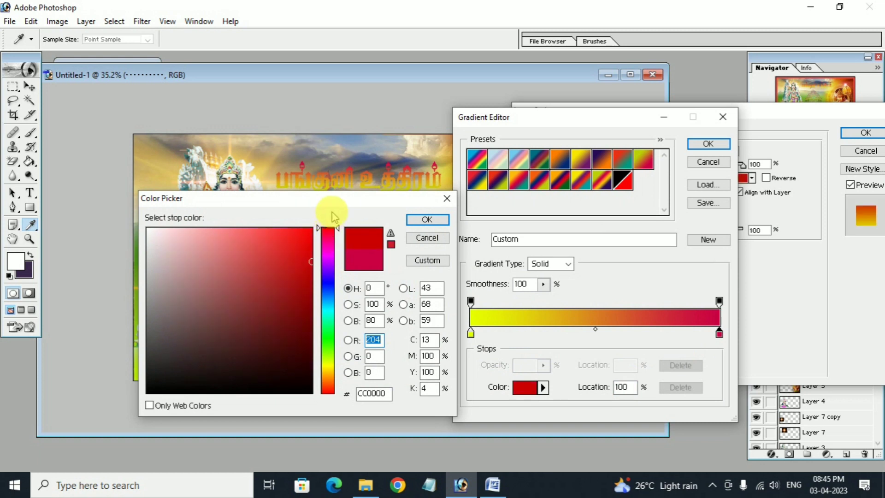
left_click_drag(309, 244, 335, 219)
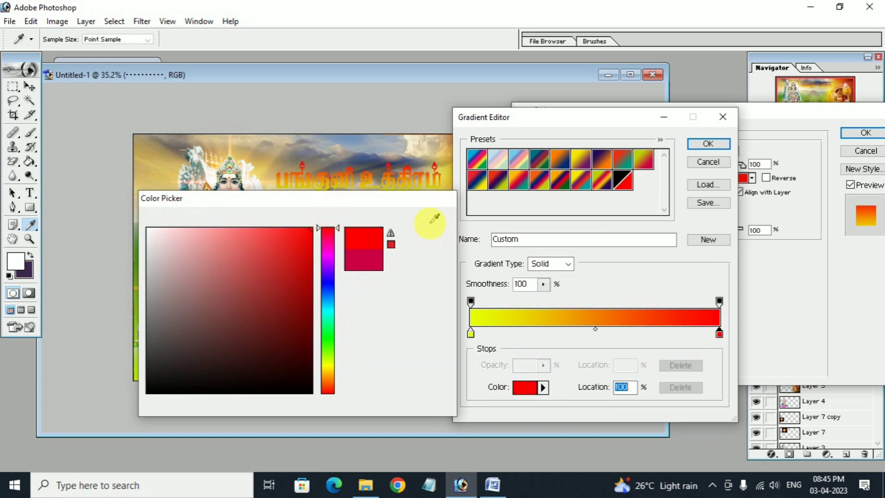
left_click(427, 220)
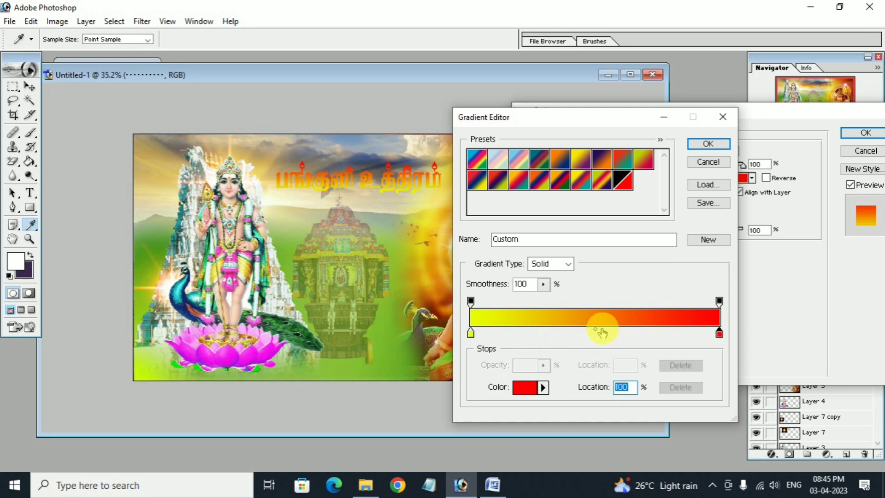
left_click(709, 144)
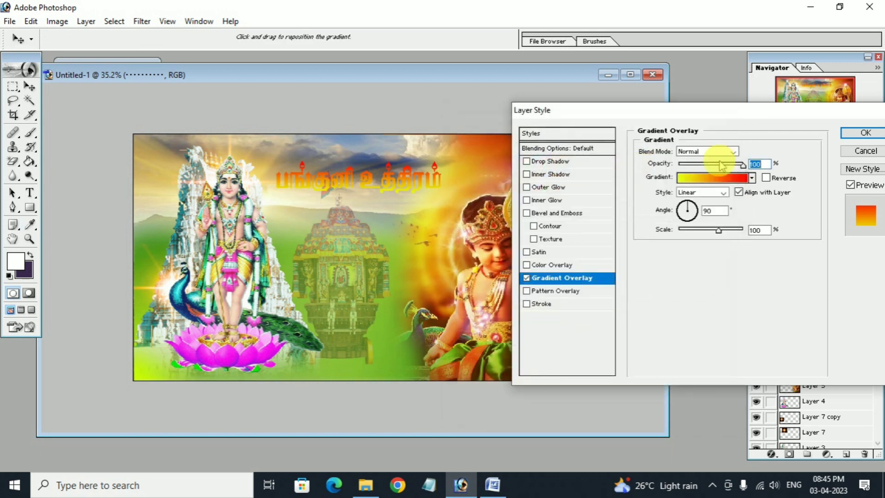
left_click(528, 305)
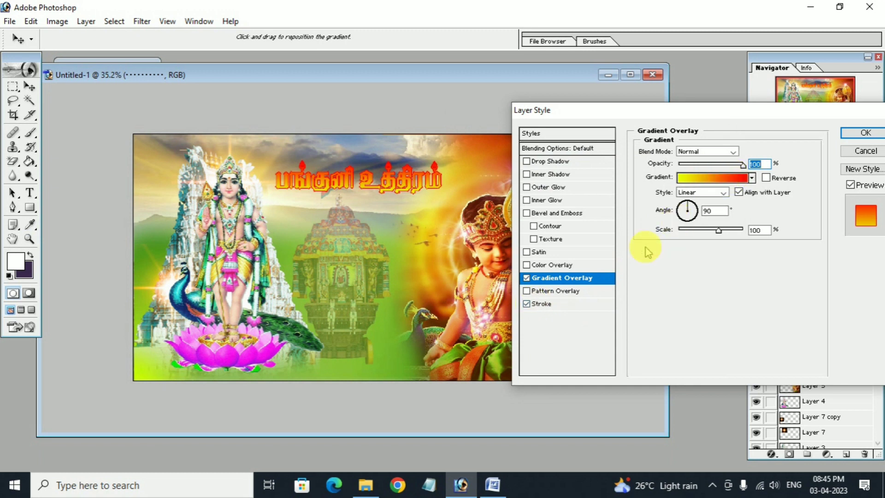
Make the title's stroke black and 6 px thick.
left_click(571, 304)
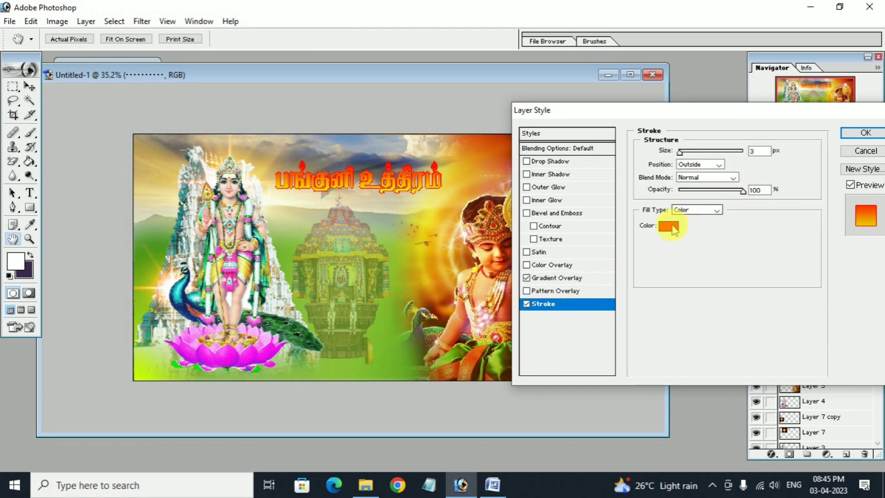
left_click(669, 226)
type("0")
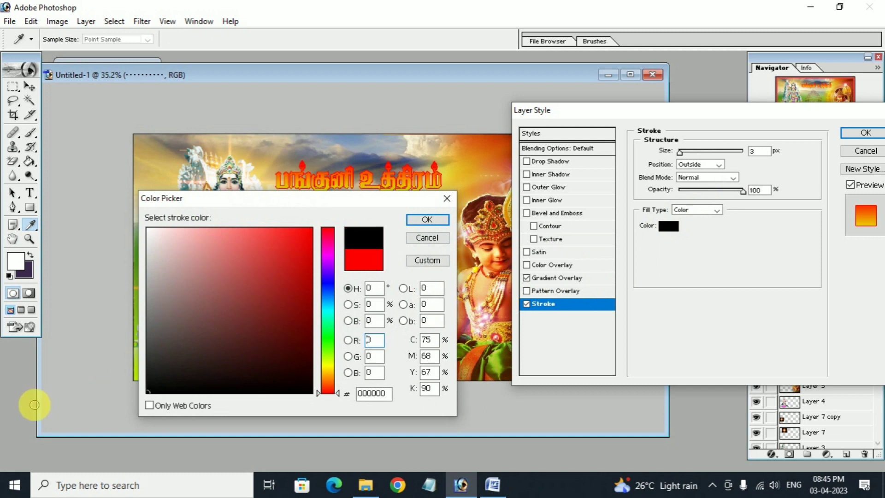
left_click(421, 220)
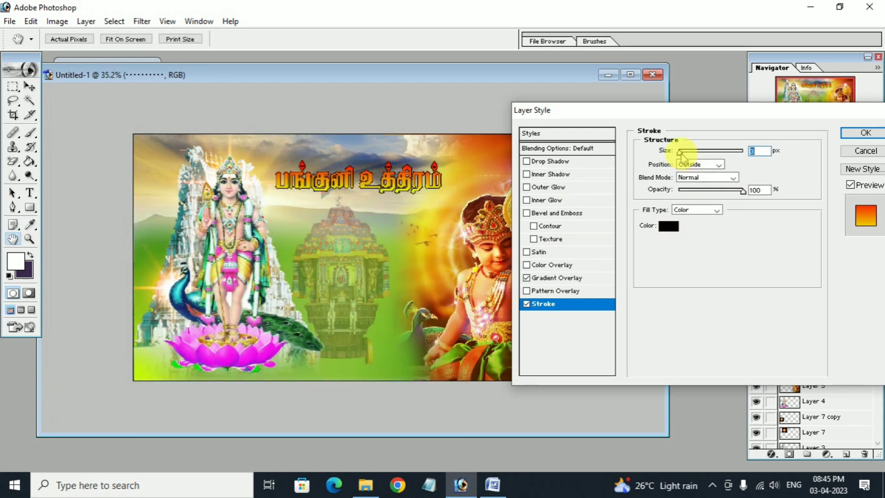
left_click_drag(682, 152, 680, 153)
Change the gradient's start colour to orange FFAE00 for an orange-to-red fill.
left_click(556, 278)
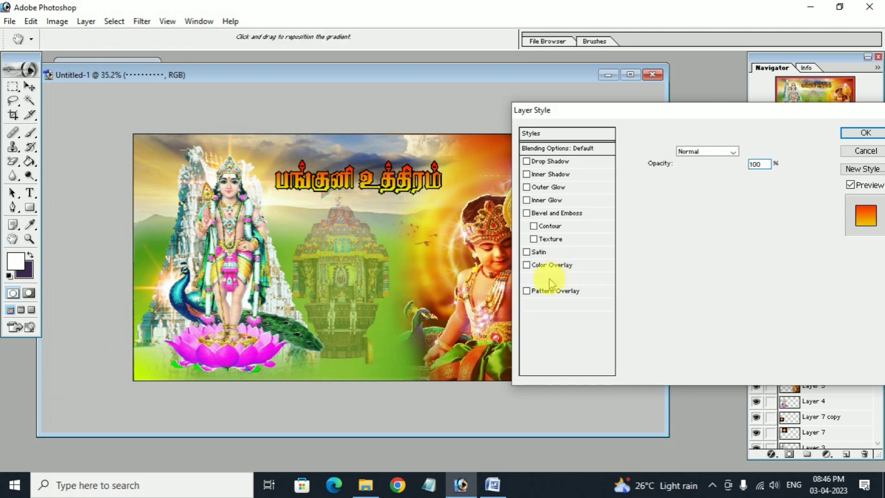
left_click(712, 179)
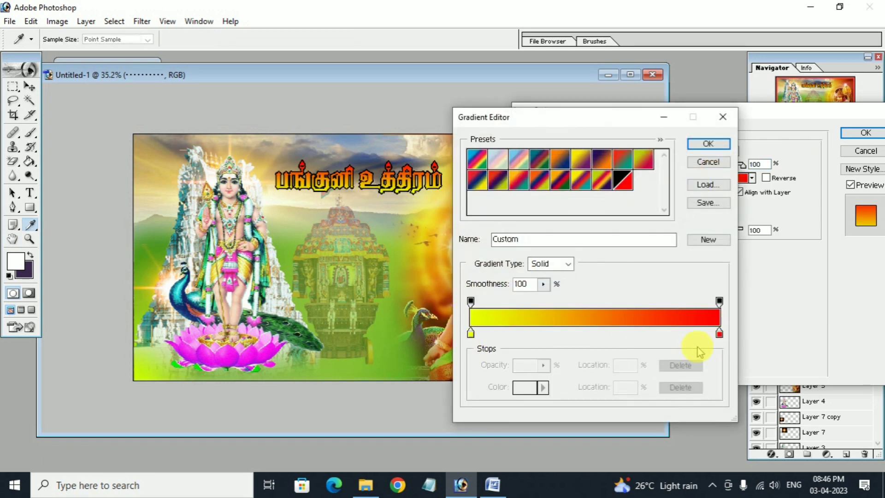
left_click(471, 332)
double_click(471, 333)
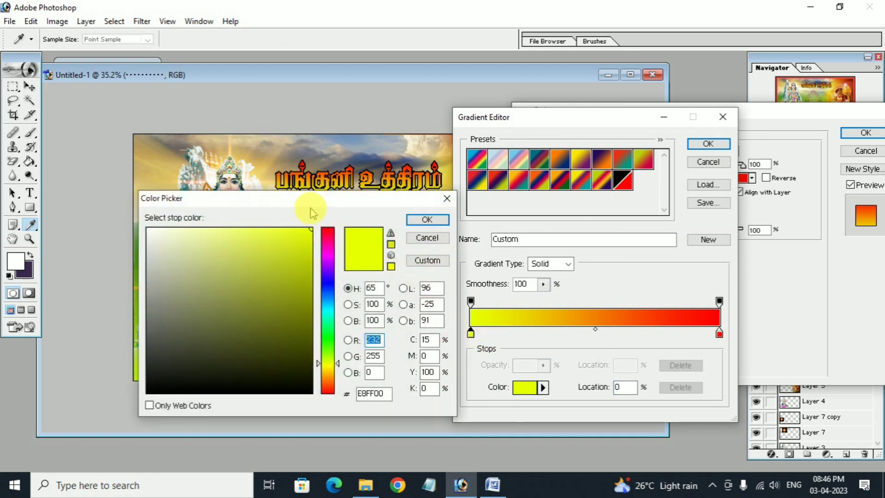
left_click_drag(311, 209, 647, 207)
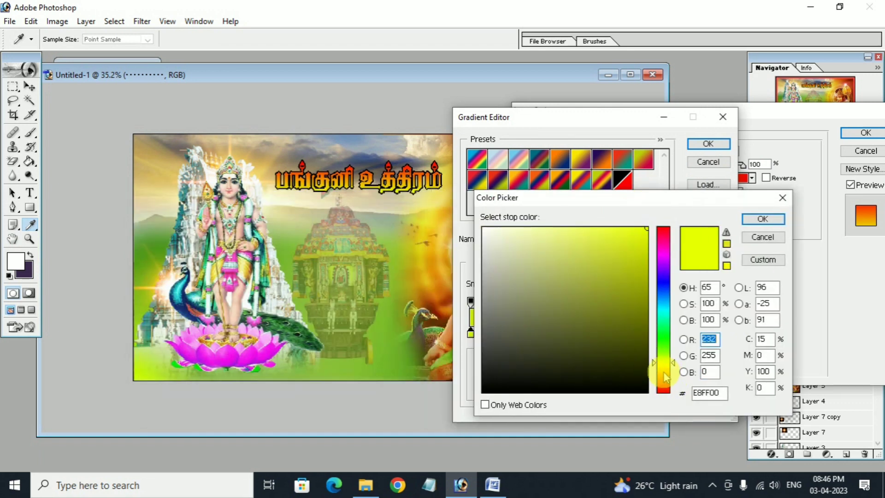
left_click(664, 372)
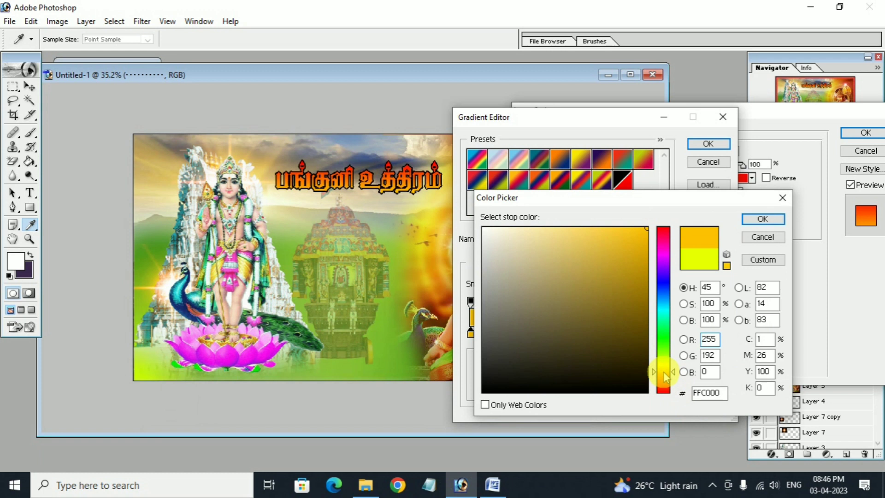
left_click_drag(663, 377, 664, 380)
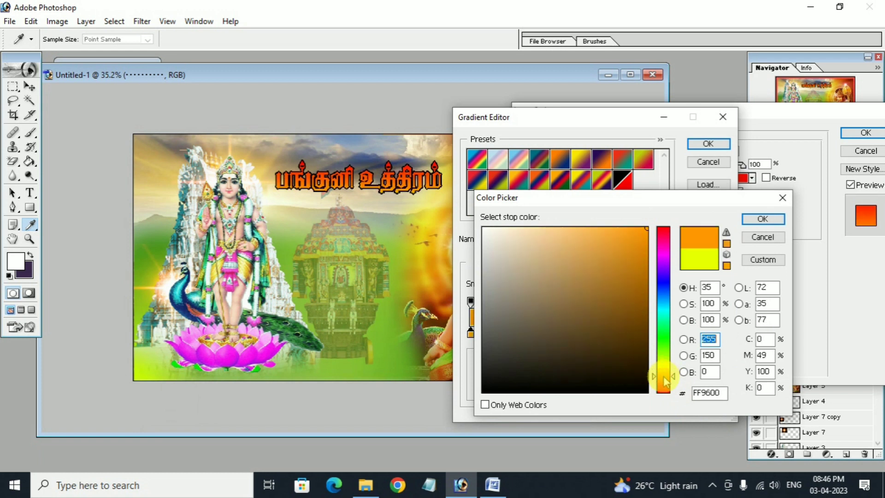
left_click(664, 372)
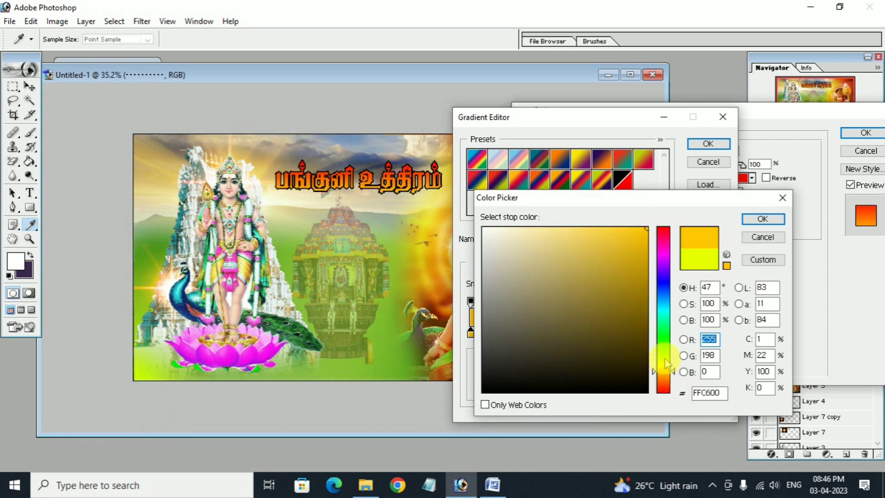
left_click(663, 373)
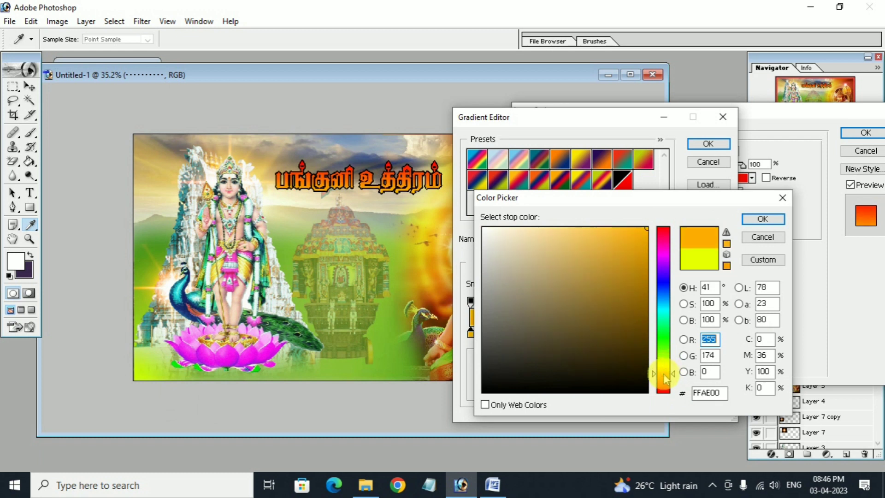
left_click(754, 222)
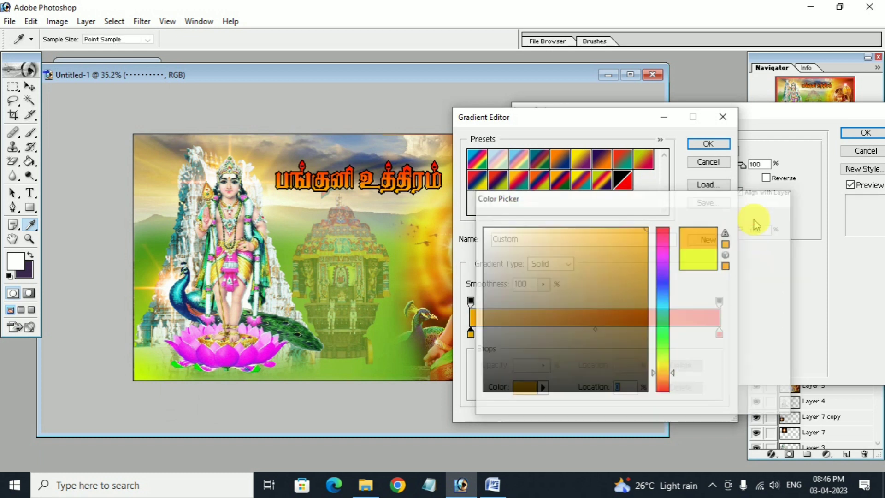
left_click(699, 145)
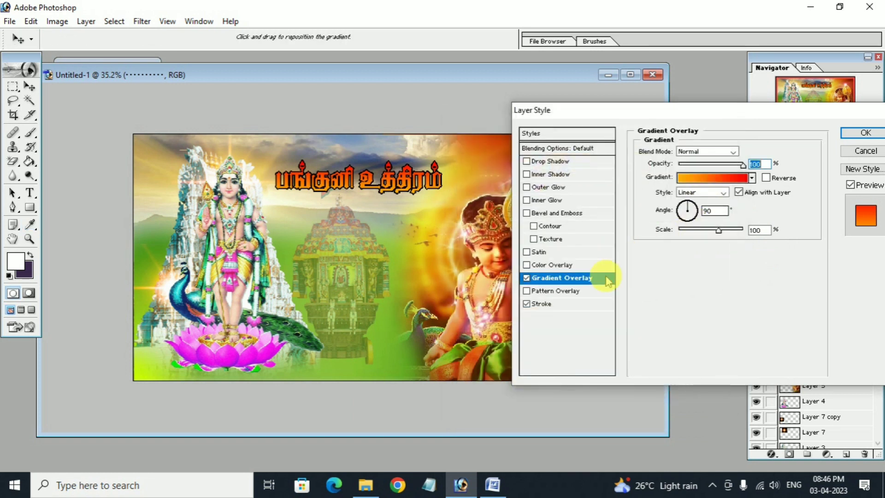
Thicken the black outline slightly and confirm the Layer Style.
left_click(542, 304)
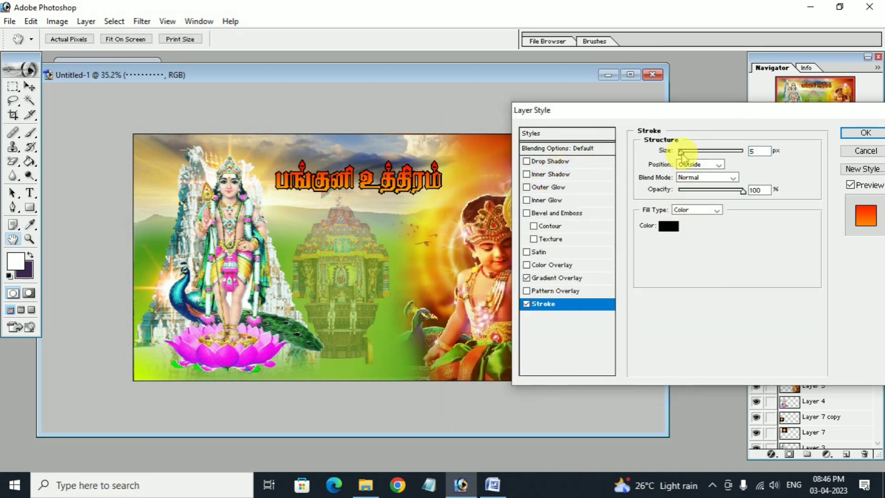
left_click_drag(682, 154, 681, 153)
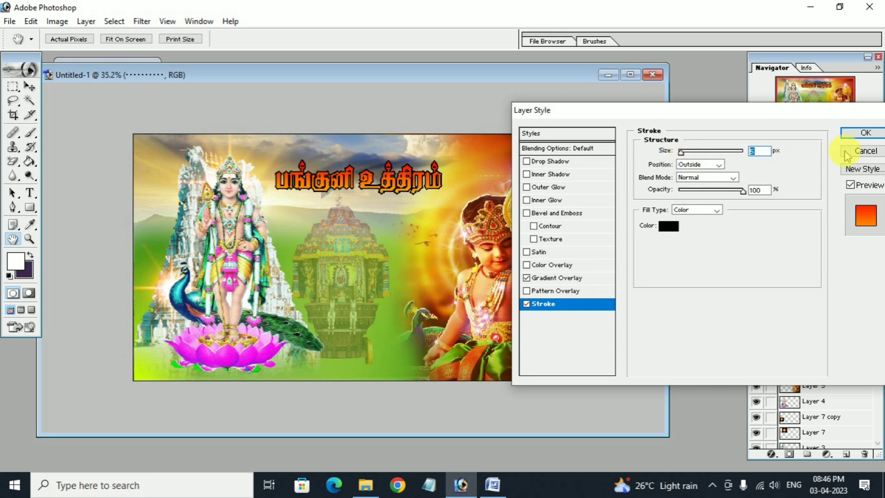
left_click(860, 134)
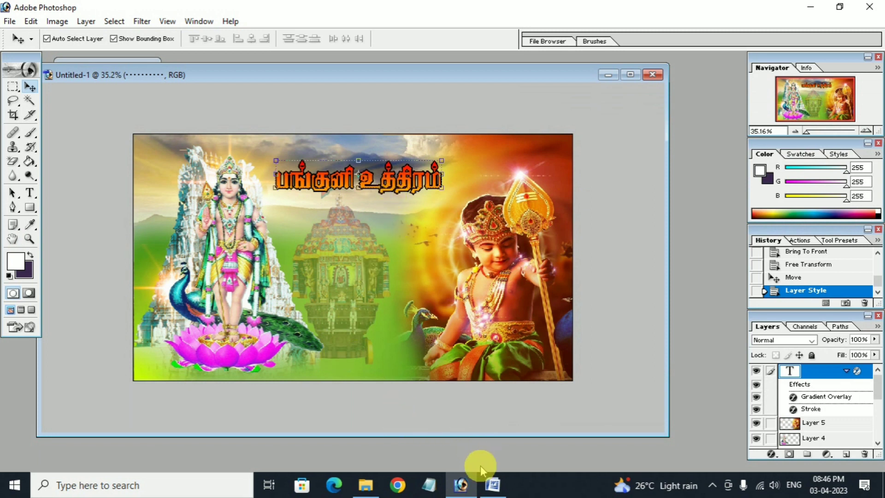
Copy நல்வாழ்த்துக்கள் from Word and paste it as a new text line below the title.
left_click(492, 485)
left_click_drag(138, 259, 297, 259)
key("ctrl+c")
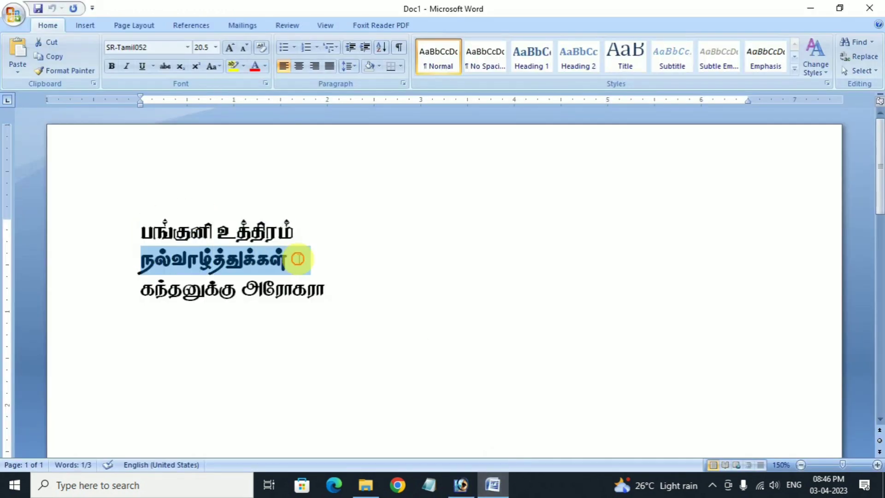
left_click(461, 484)
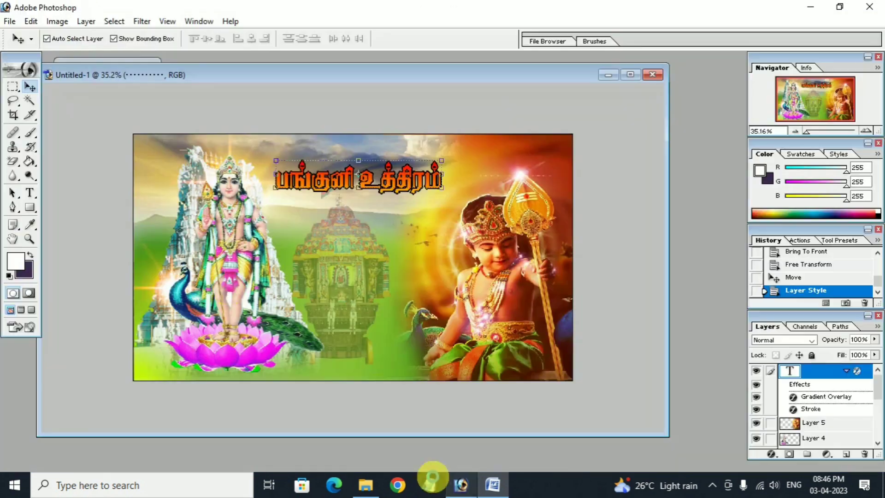
left_click(28, 193)
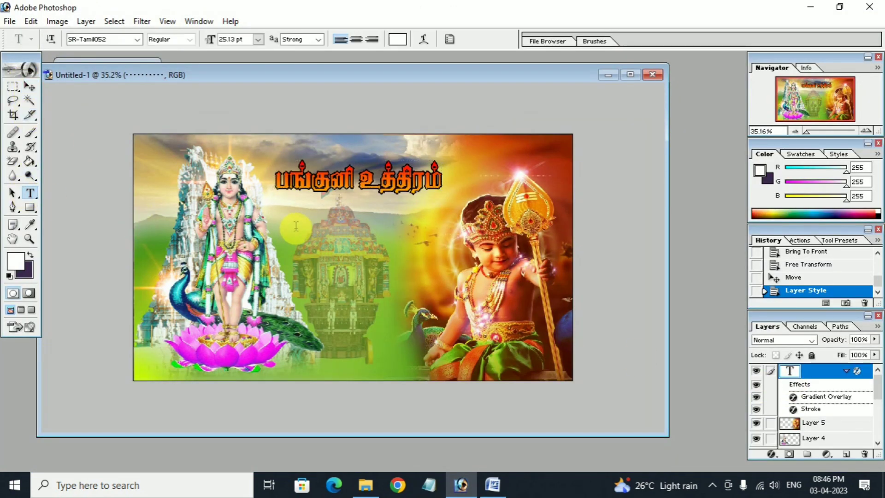
left_click(295, 226)
key("ctrl+v")
left_click(29, 86)
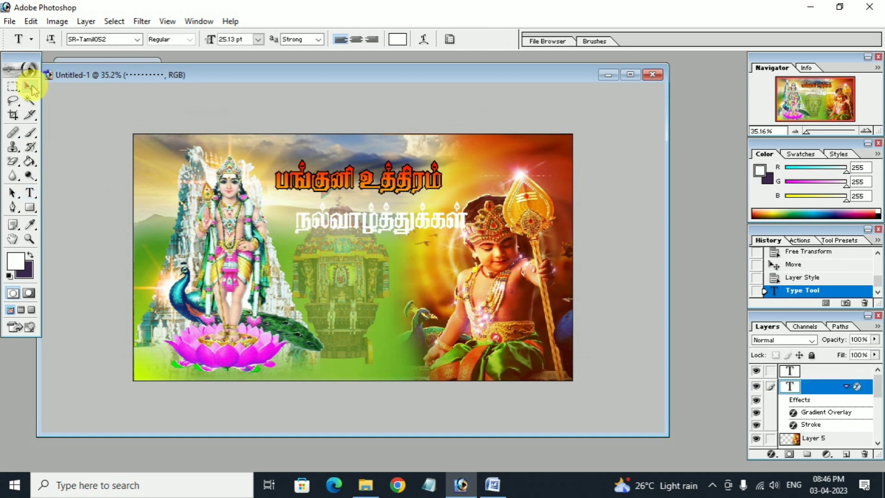
Copy the title layer's gradient and stroke style for reuse on the greeting layer.
right_click(829, 391)
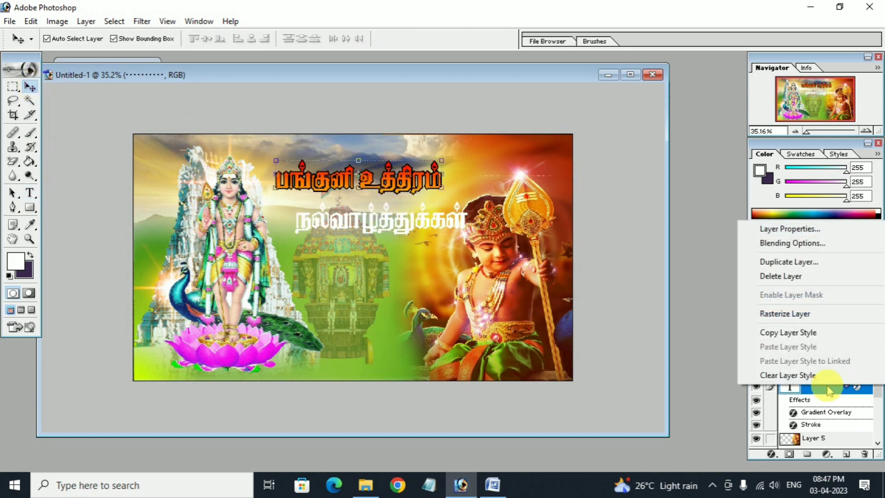
left_click(795, 333)
left_click(807, 370)
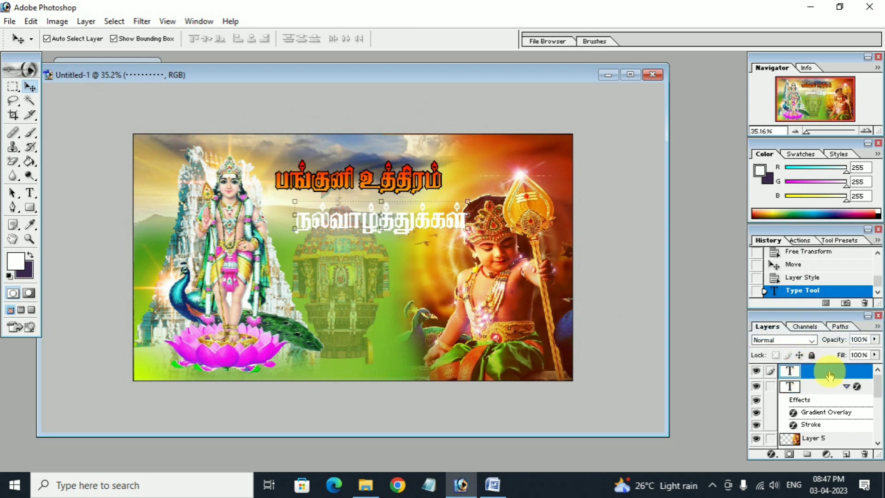
Paste the title's gradient and stroke style onto நல்வாழ்த்துக்கள் and move it up-left.
right_click(825, 376)
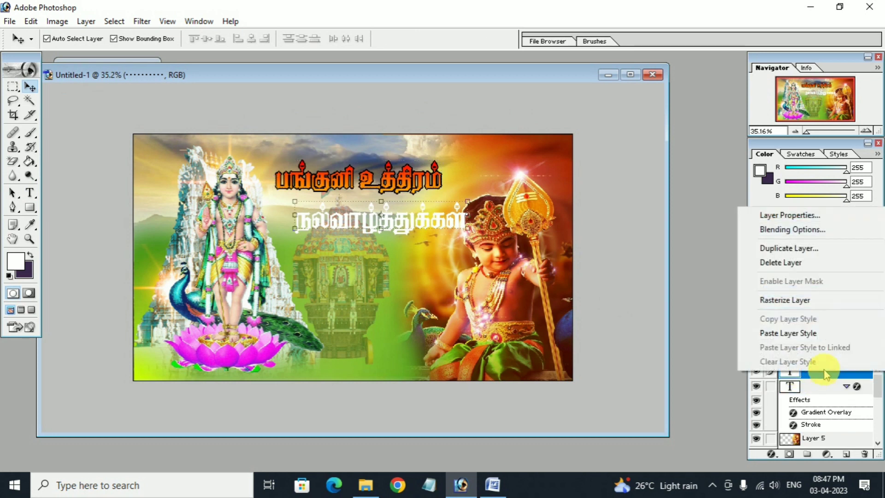
left_click(808, 335)
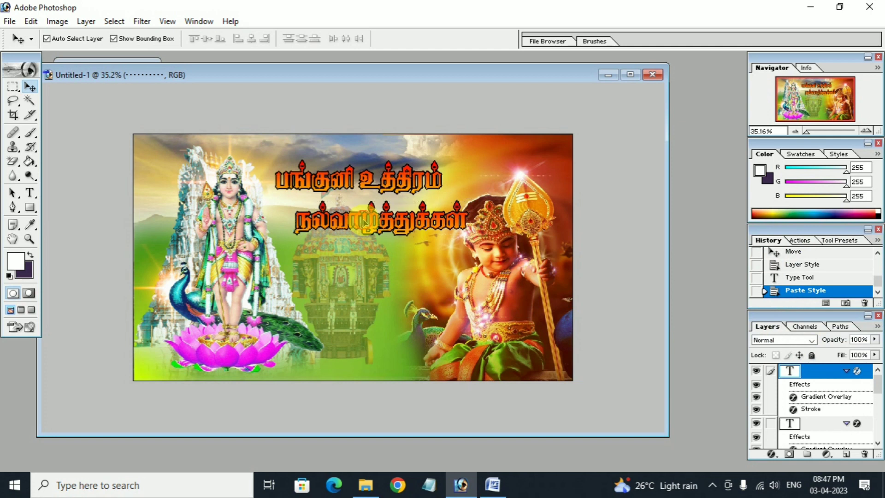
left_click_drag(365, 223, 348, 217)
Shrink the greeting to about 92% and position it under the raised title பங்குனி உத்திரம்.
key("ctrl+t")
left_click_drag(278, 223, 292, 221)
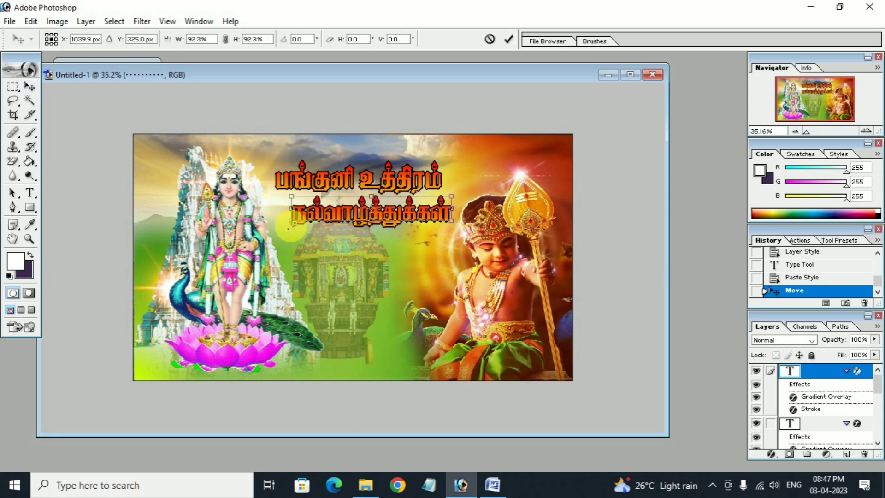
key("Return")
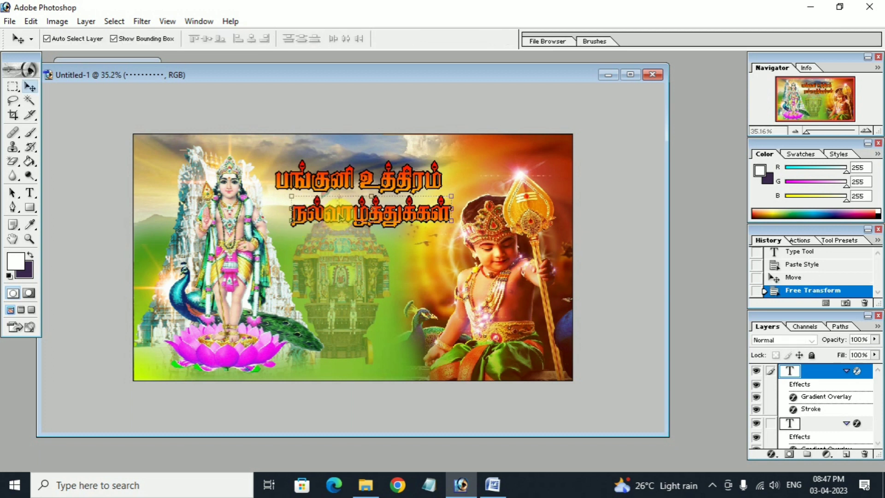
left_click_drag(340, 217, 348, 218)
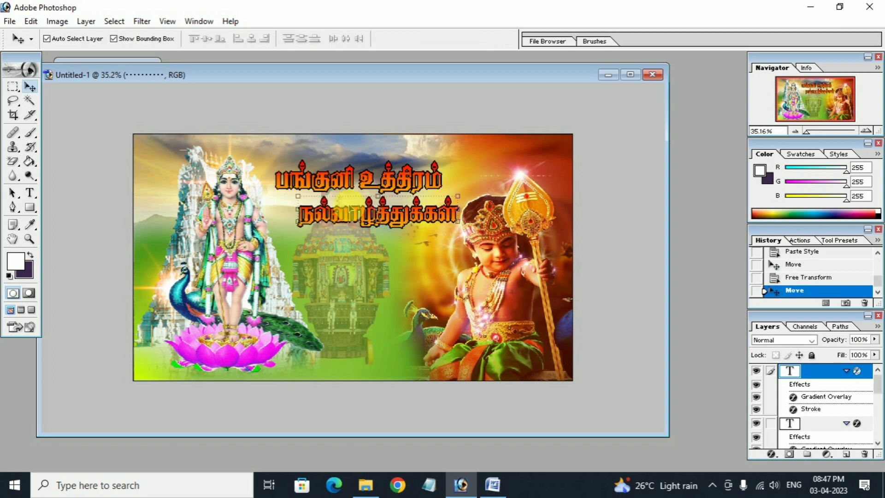
left_click_drag(347, 183, 333, 173)
left_click_drag(358, 216, 354, 208)
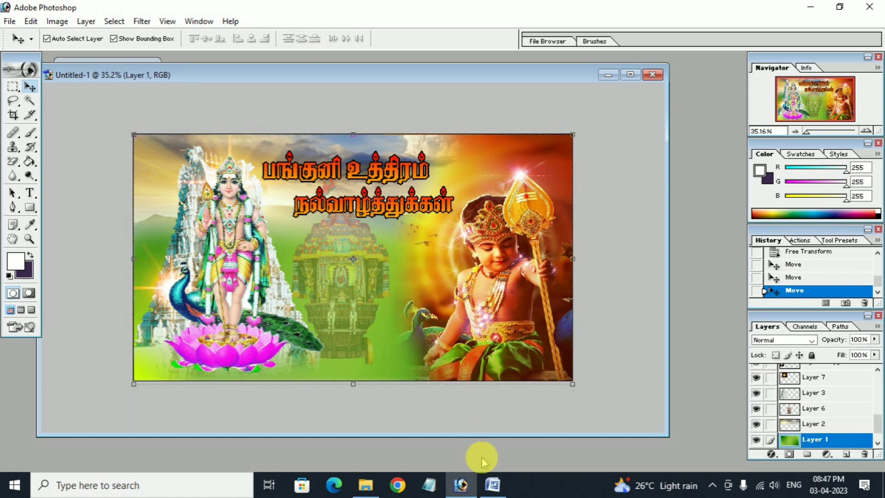
Select the line கந்தனுக்கு அரோகரா in Word, then return to the Photoshop poster.
left_click(493, 484)
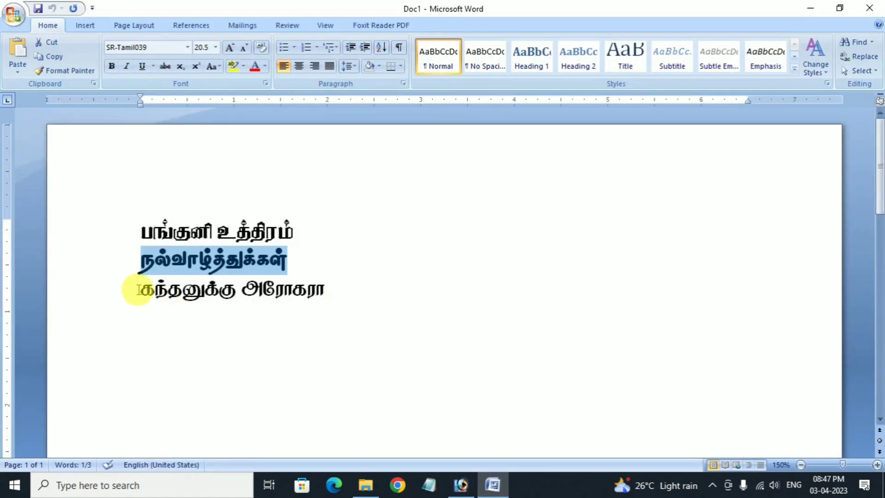
left_click_drag(141, 290, 331, 291)
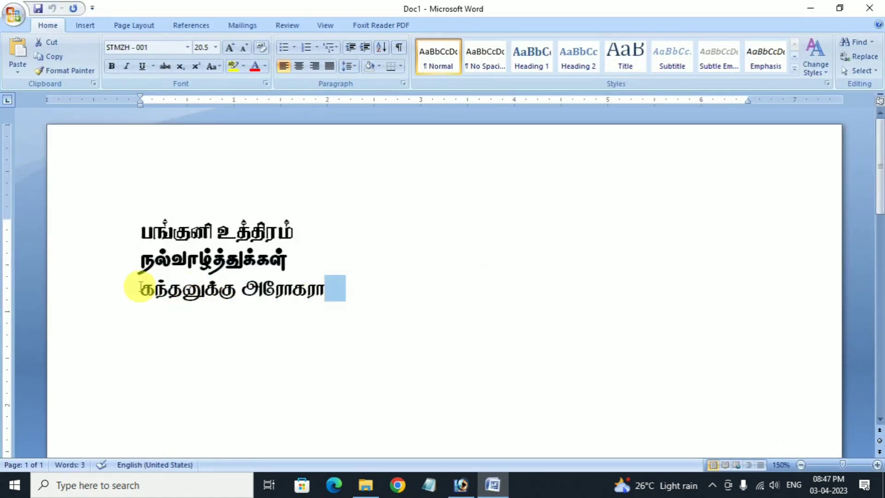
left_click_drag(140, 290, 329, 287)
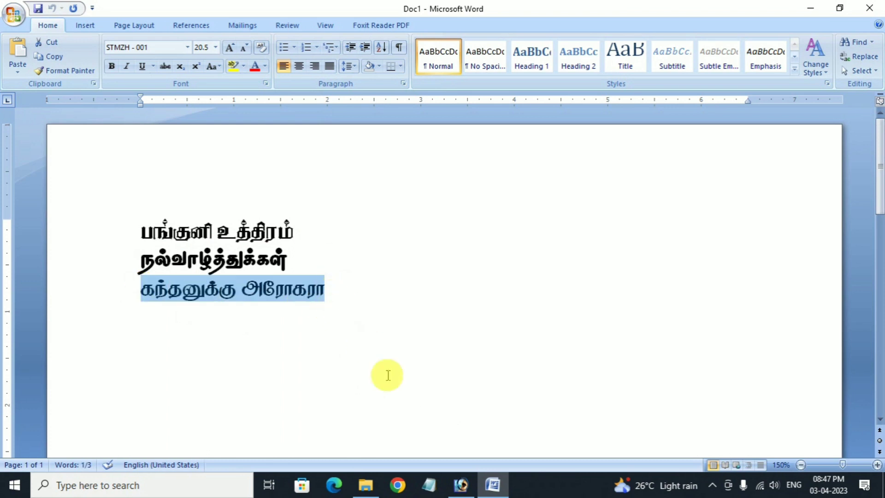
left_click(461, 484)
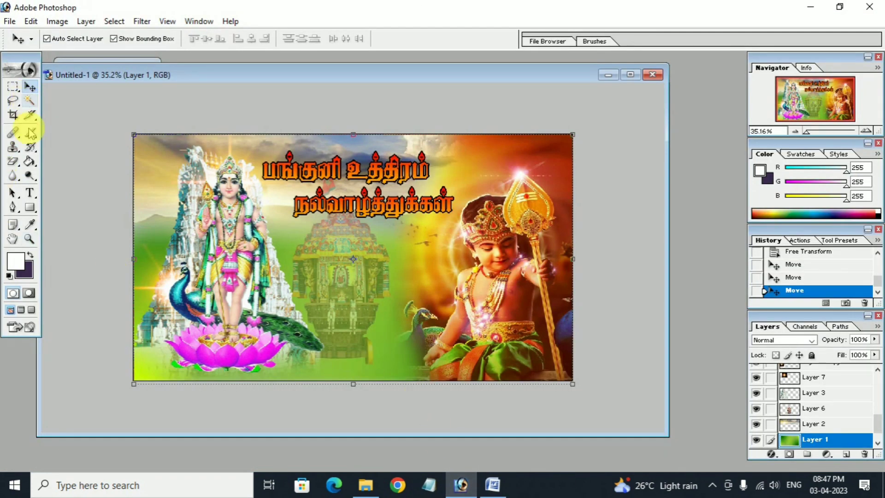
Paste கந்தனுக்கு அரோகரா as a new white text layer and bring it to the top.
left_click(31, 194)
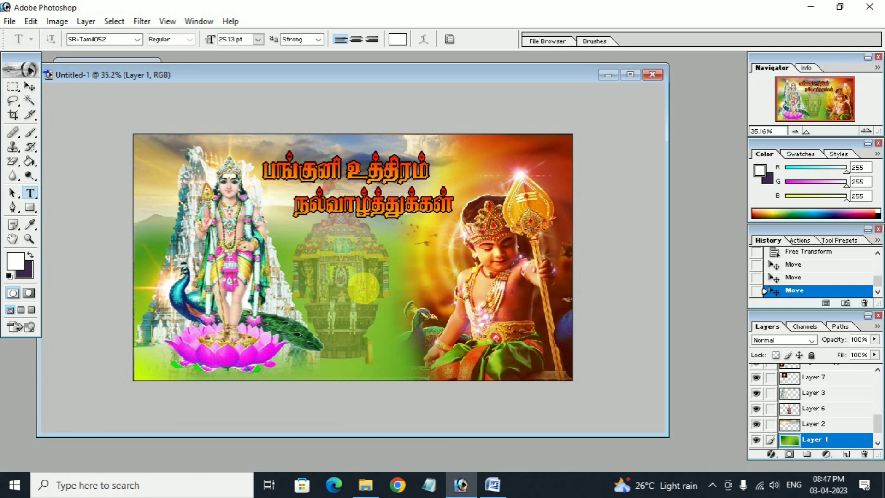
left_click(364, 287)
type("கந்தனு")
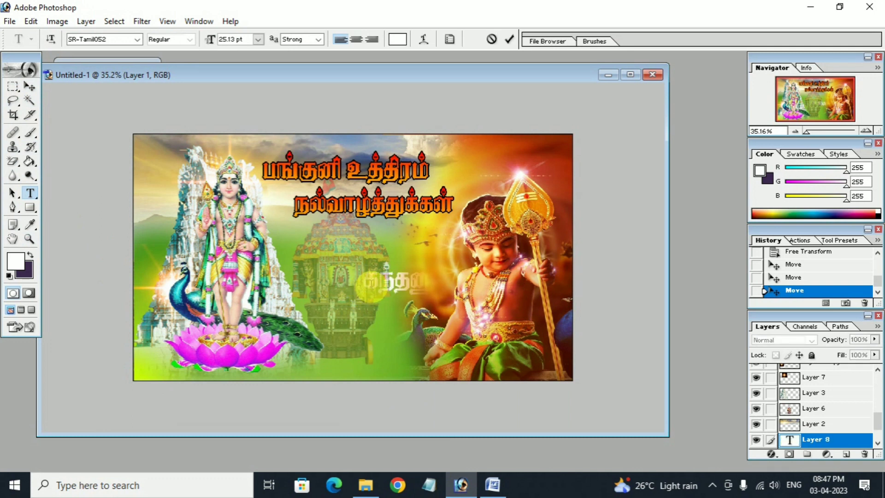
key("ctrl+z")
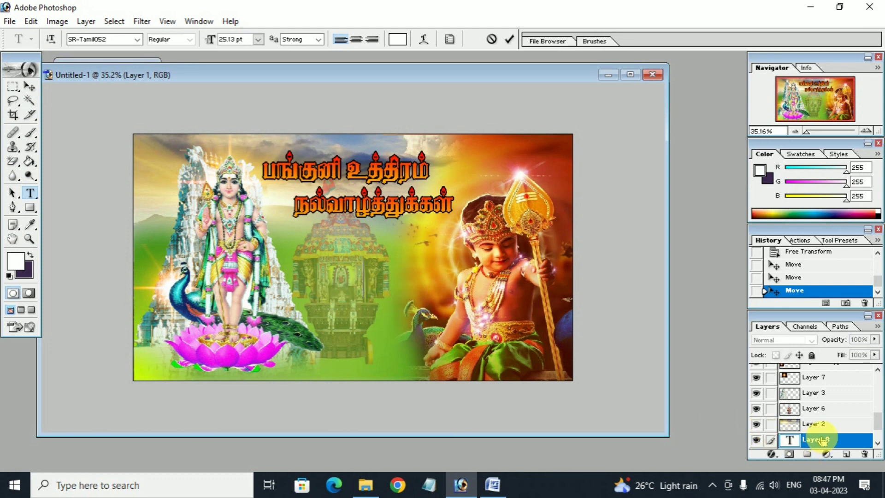
key("ctrl+v")
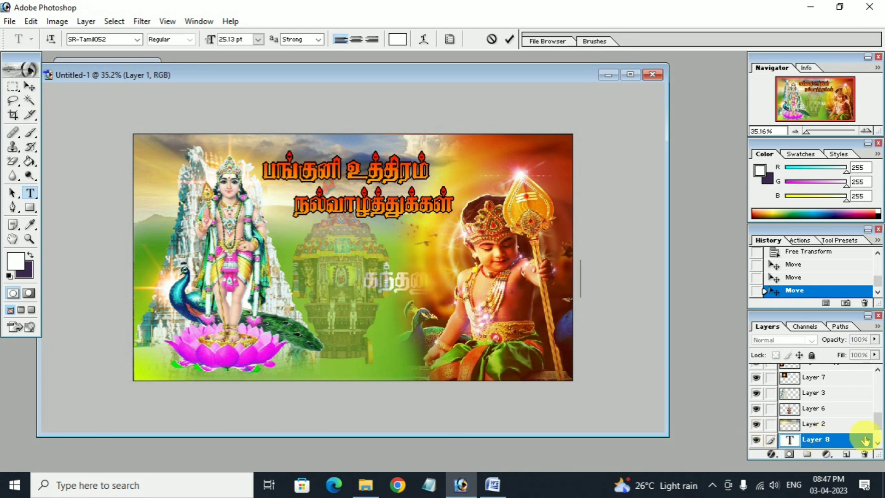
left_click(29, 86)
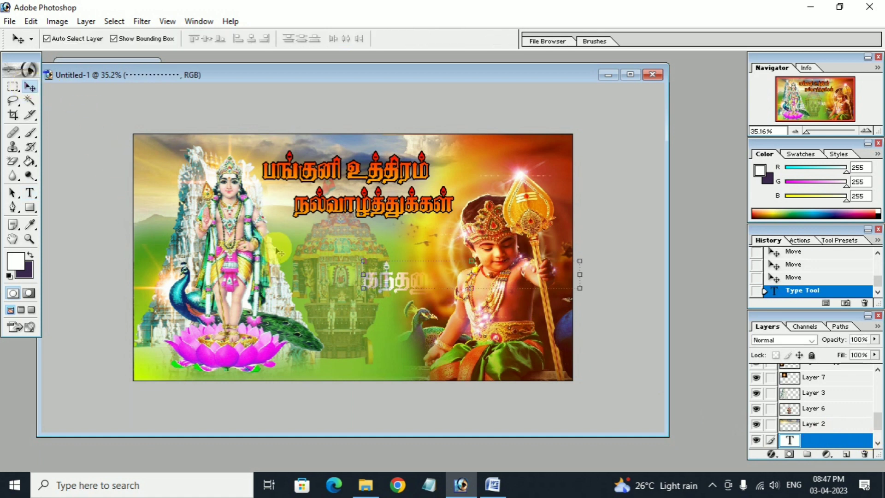
key("ctrl+shift+bracketright")
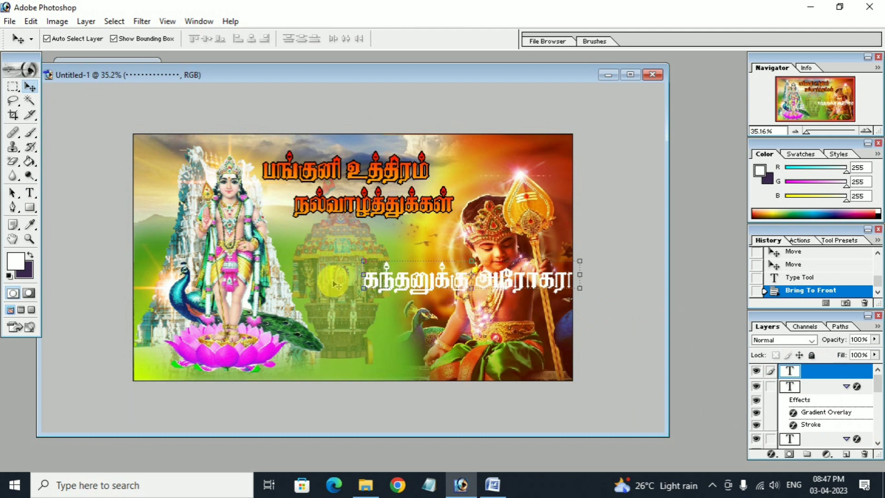
Move அரோகரா onto its own text line below and link the two text layers.
left_click(30, 192)
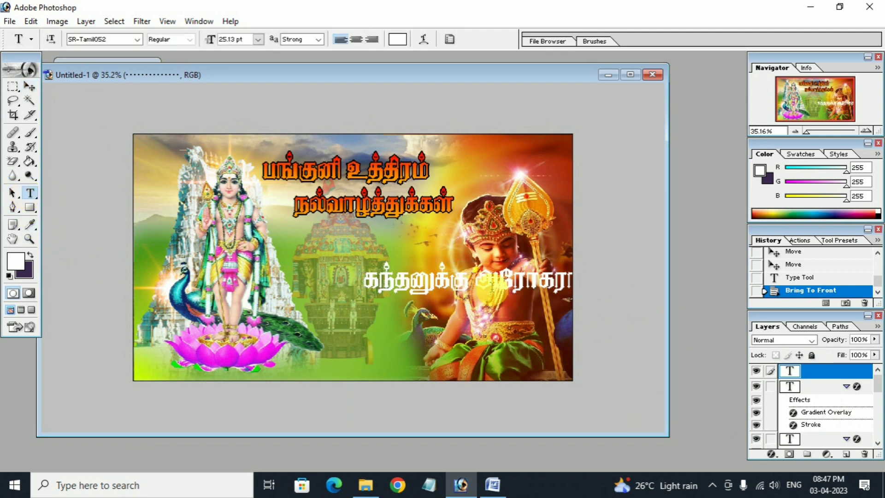
left_click_drag(474, 279, 629, 288)
key("BackSpace")
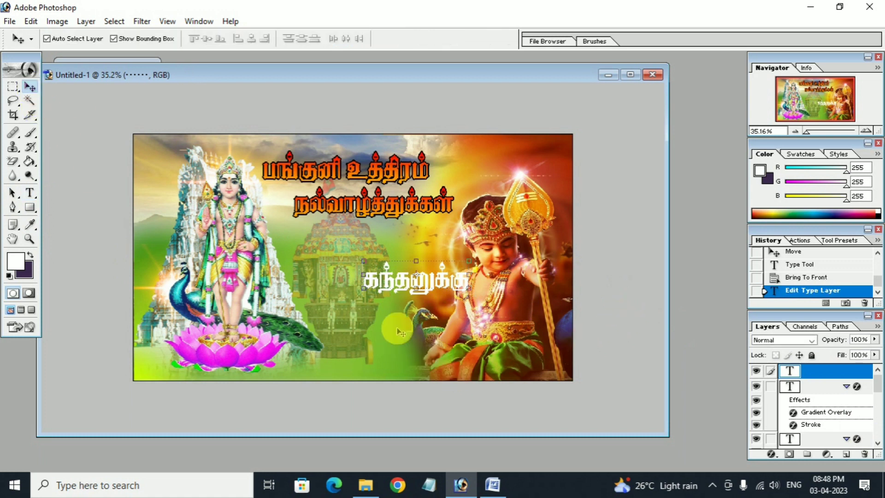
left_click(28, 192)
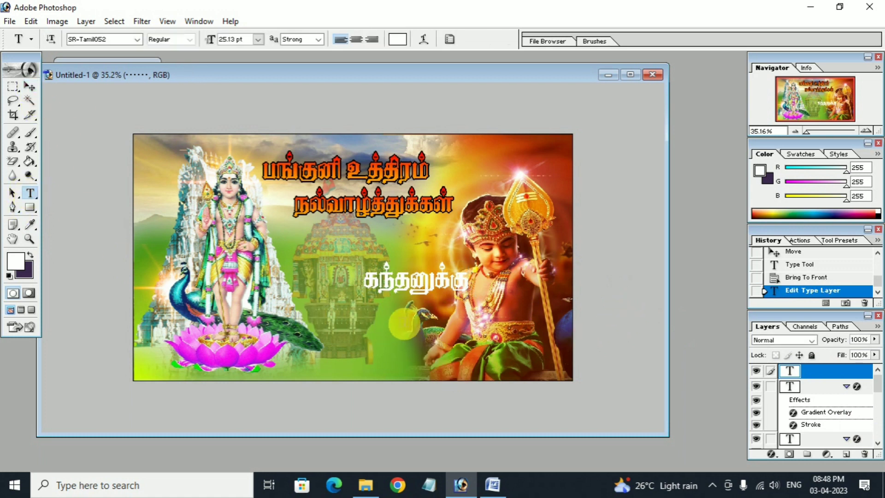
left_click(405, 324)
type("அரோகரா")
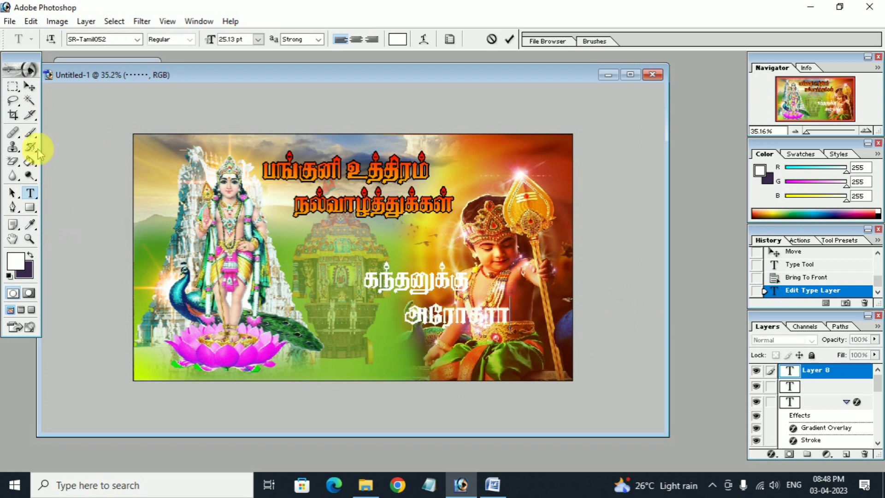
left_click(30, 87)
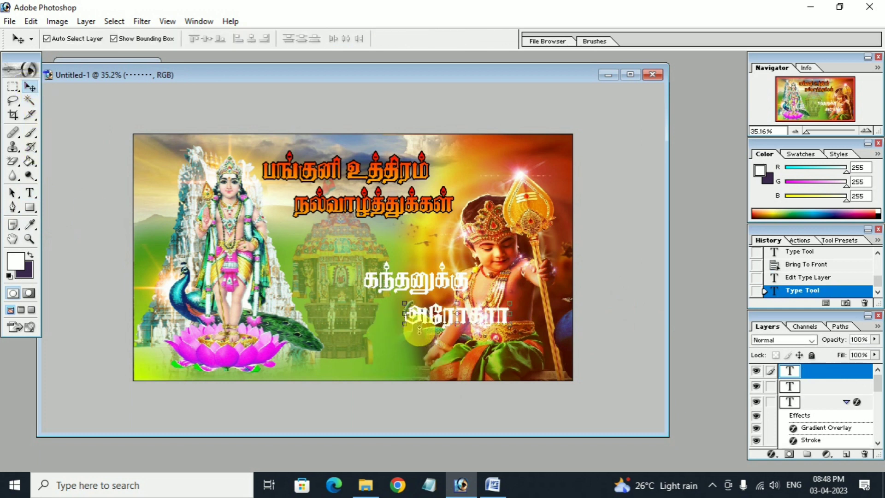
left_click(771, 386)
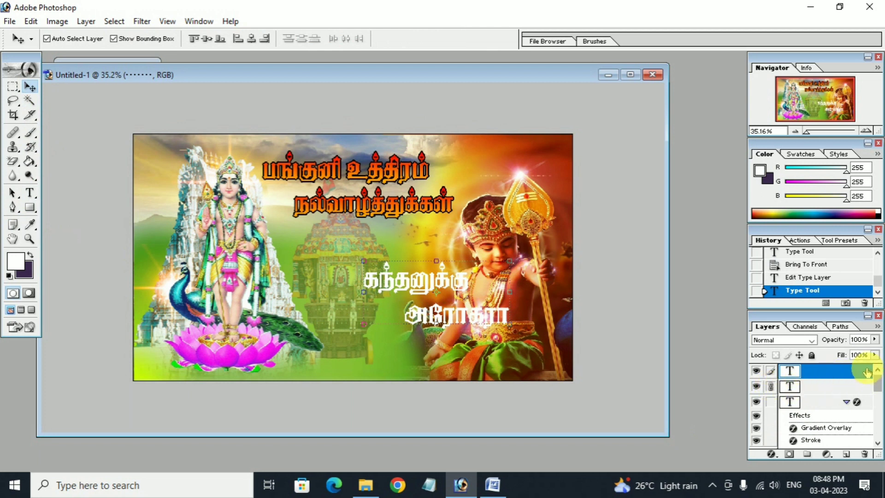
Add a green 36E008 Color Overlay to the அரோகரா text layer.
double_click(867, 372)
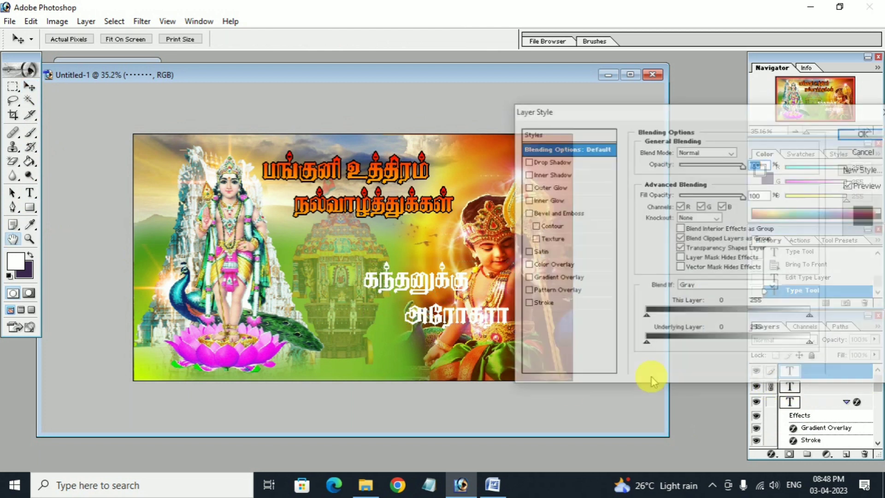
left_click(554, 265)
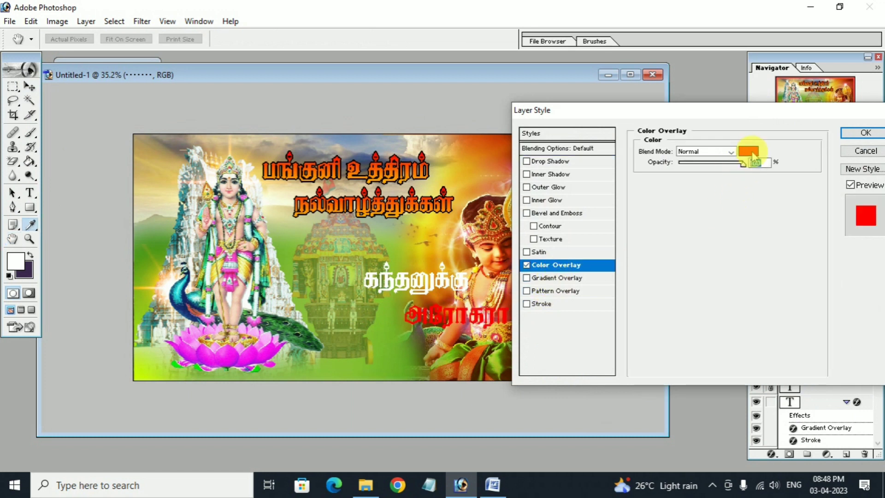
left_click(749, 152)
left_click(662, 345)
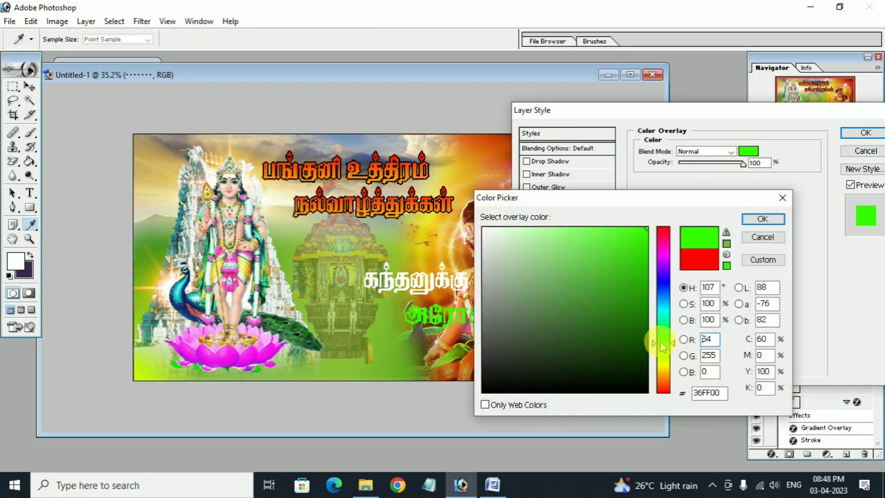
mouse_move(620, 202)
left_mouse_down()
mouse_move(175, 199)
mouse_move(406, 415)
mouse_move(613, 192)
left_mouse_up()
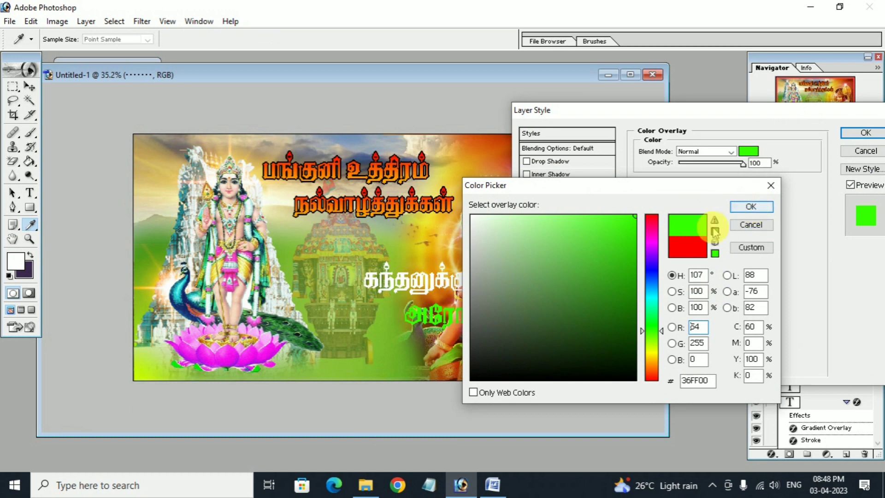
left_click(630, 235)
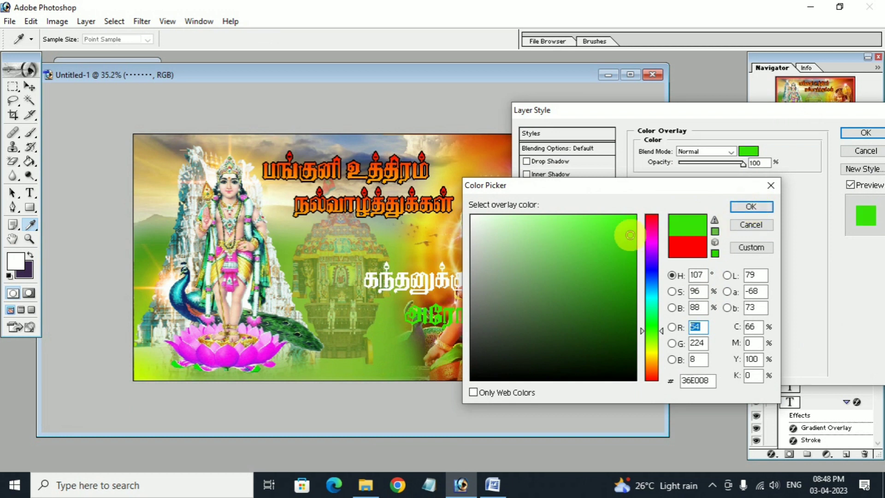
left_click(751, 207)
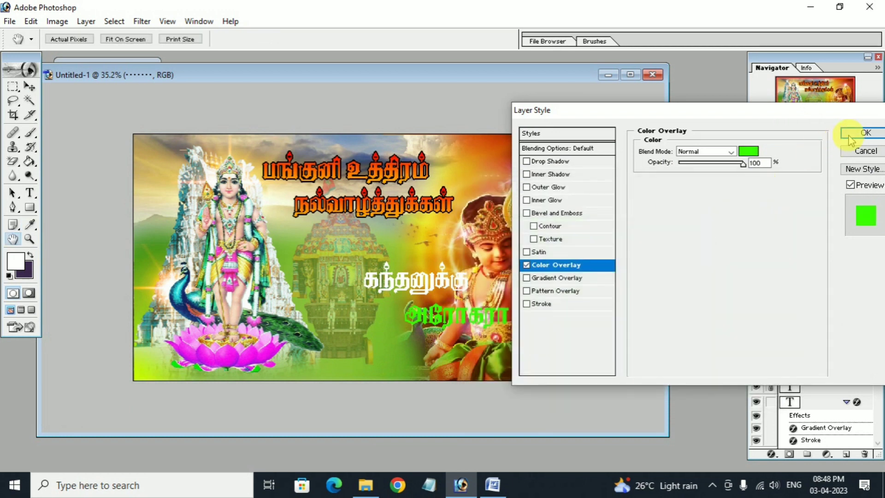
Add a 3 px black Stroke to the text and apply the style.
left_click(543, 303)
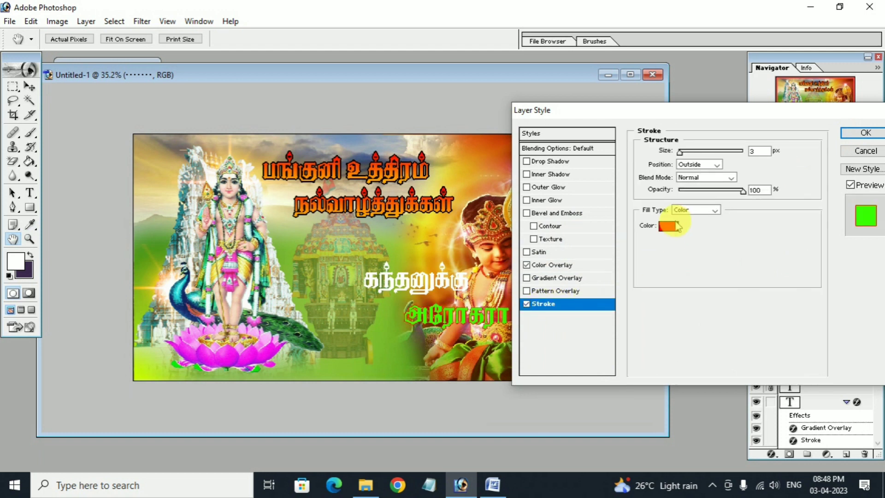
left_click(668, 226)
left_click_drag(494, 346, 500, 395)
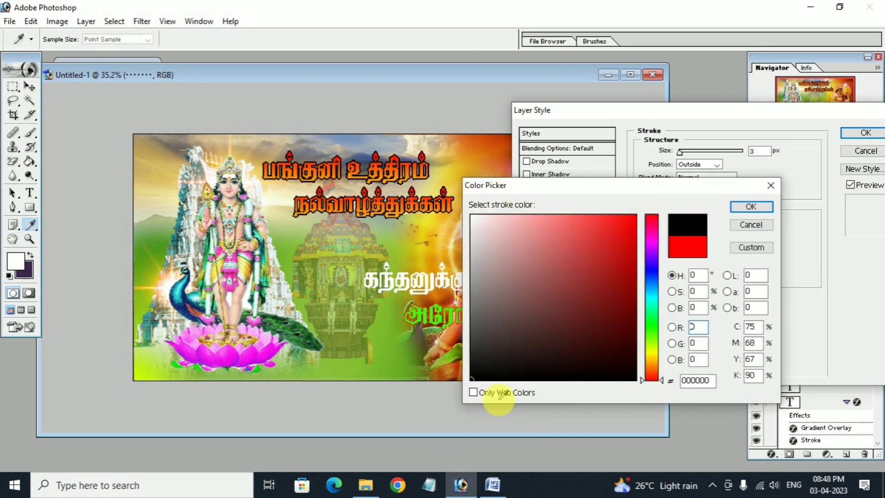
left_click(750, 206)
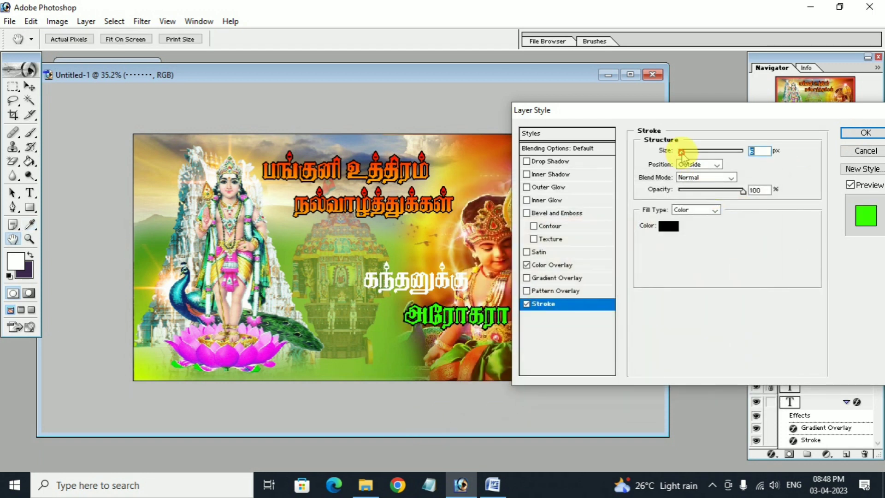
left_click(864, 134)
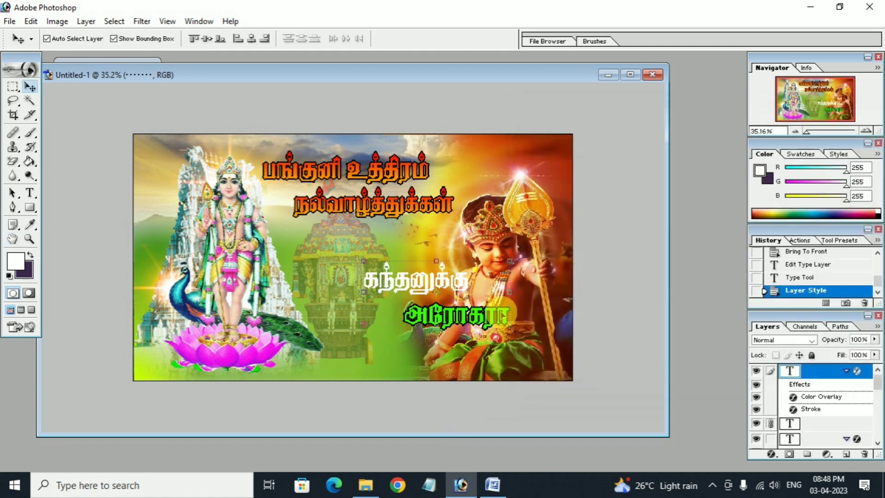
Copy அரோகரா's green fill and black stroke style onto the கந்தனுக்கு layer.
right_click(826, 372)
left_click(788, 315)
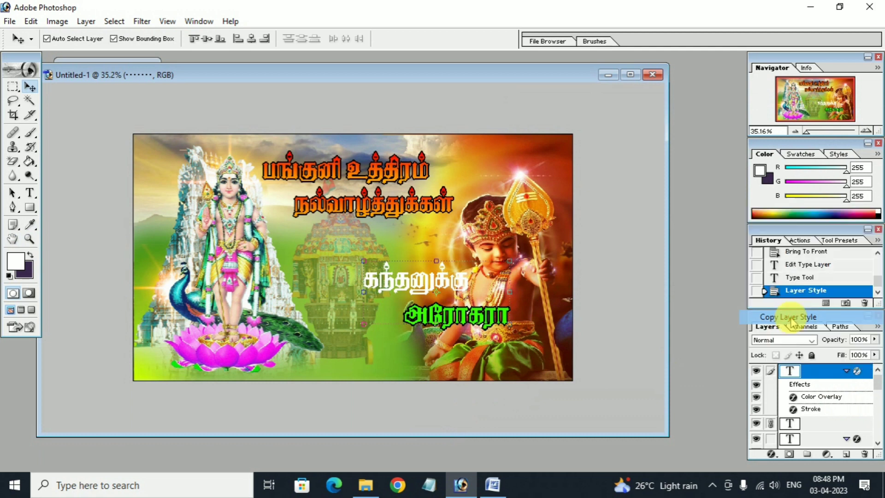
left_click(816, 424)
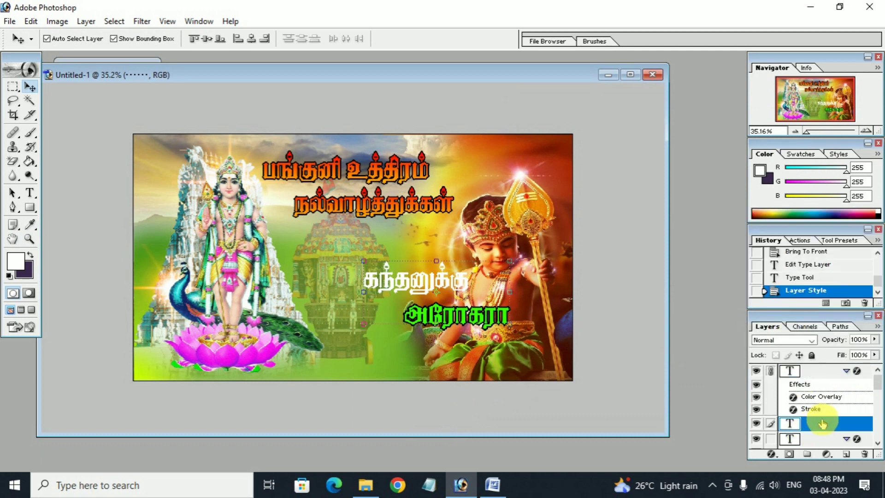
right_click(823, 423)
left_click(789, 381)
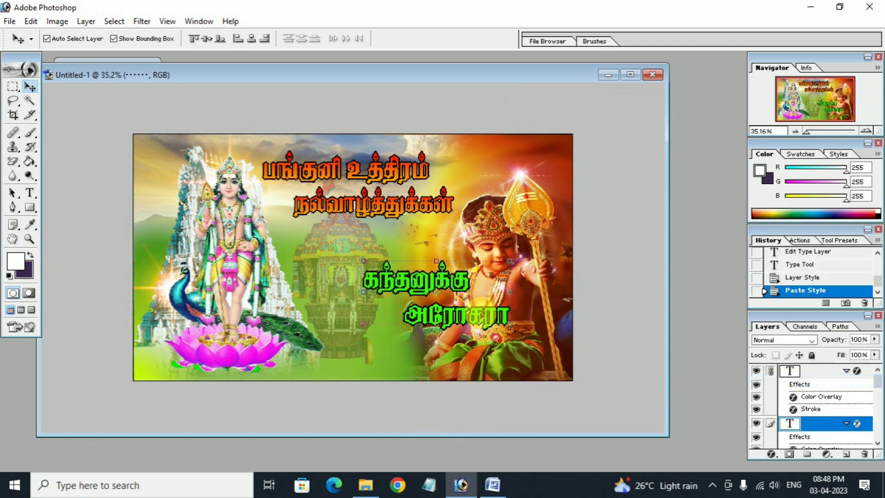
Shrink both Tamil lines and move them to the poster's lower right corner.
left_click_drag(365, 261, 407, 278)
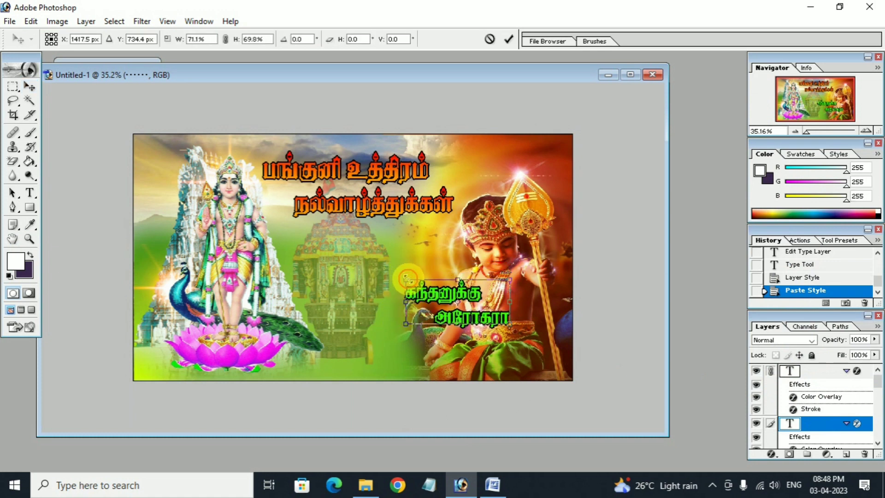
double_click(447, 300)
left_click_drag(447, 300, 500, 345)
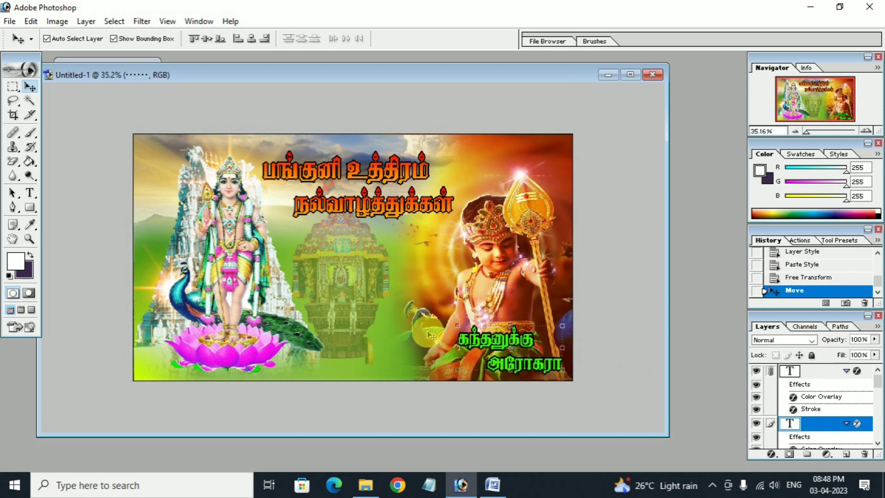
left_click(373, 322)
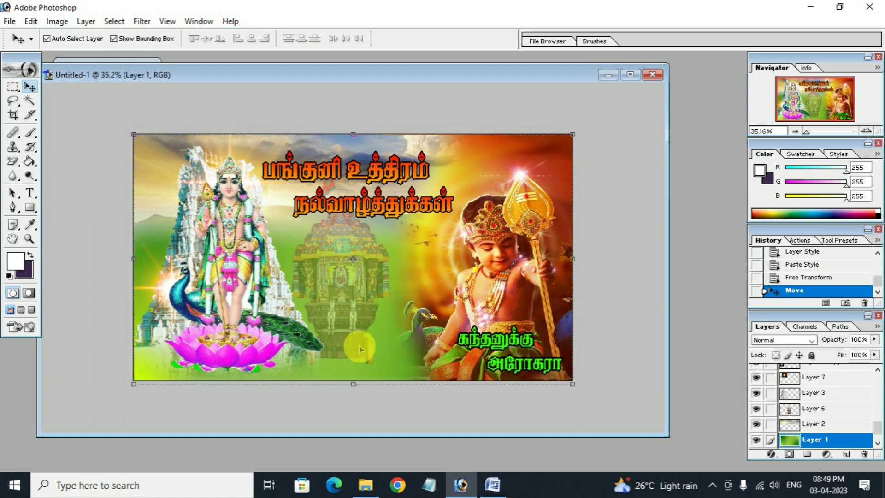
Draw a white rectangle near the poster centre, bring it to the front, and nudge it into place.
left_click_drag(30, 210, 86, 203)
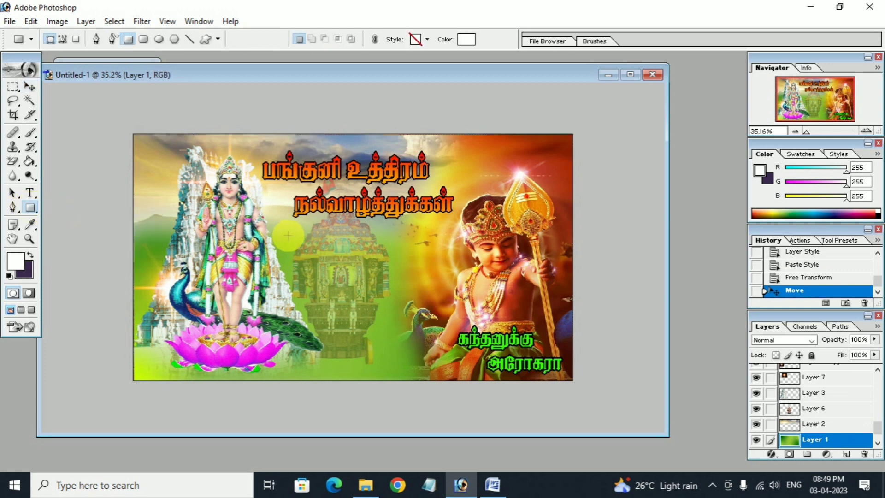
left_click_drag(288, 236, 346, 304)
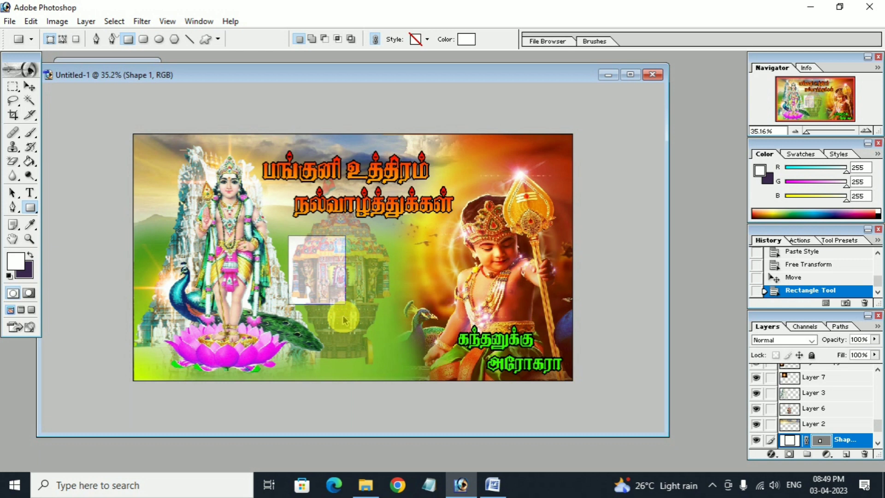
key("ctrl+shift+bracketright")
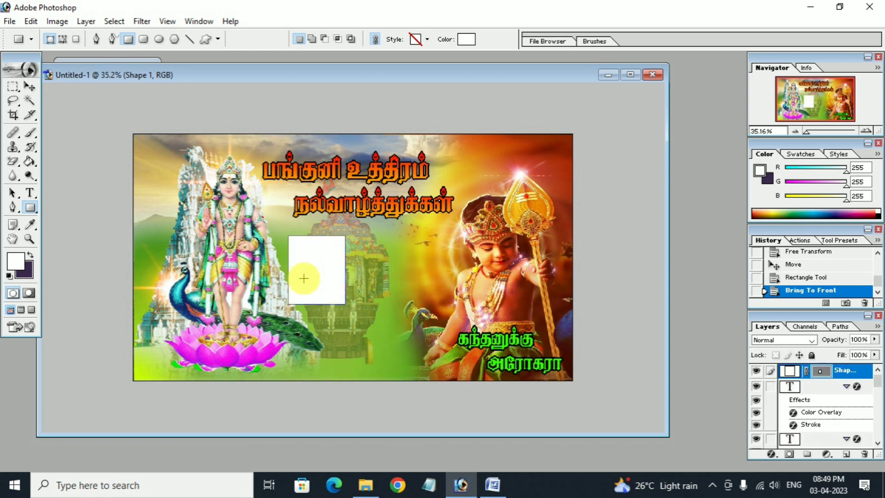
left_click(30, 86)
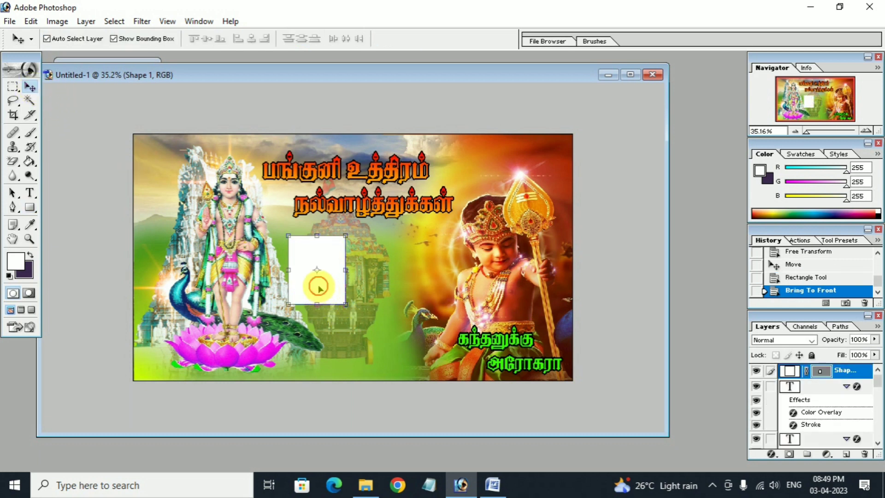
left_click_drag(316, 289, 345, 302)
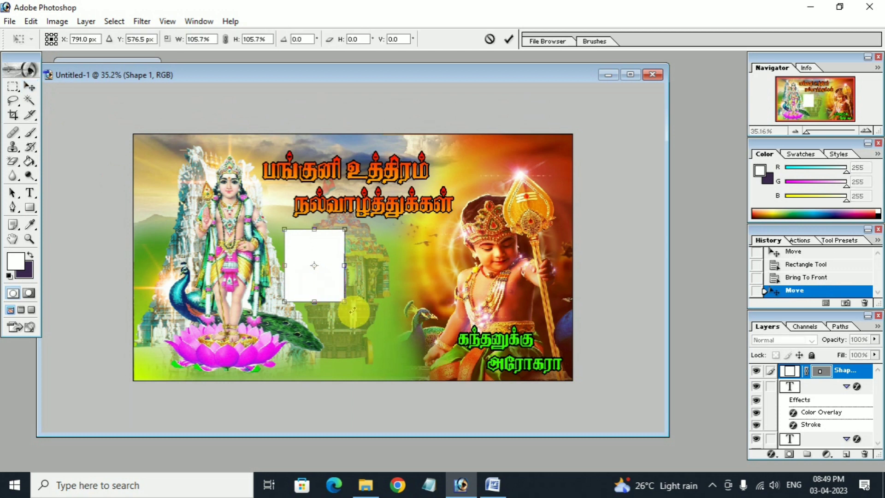
Commit the slightly enlarged Shape 1, rasterize it, and open its Layer Style.
key("Return")
right_click(846, 370)
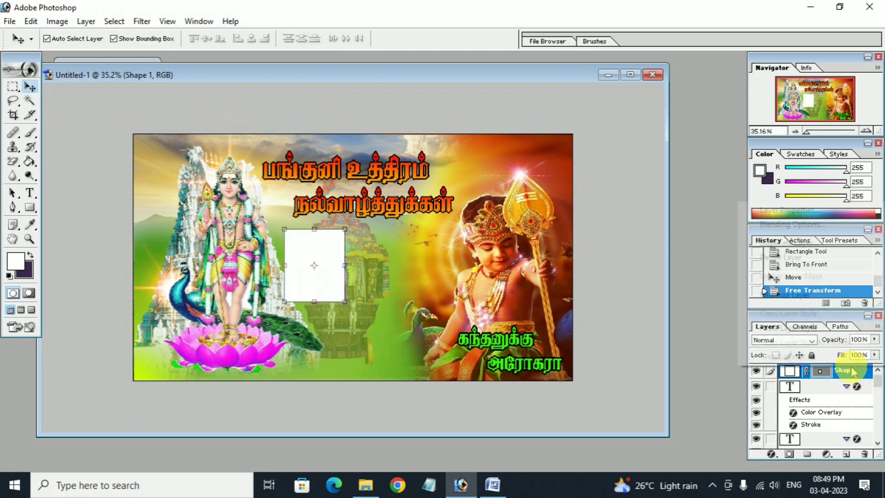
left_click(779, 295)
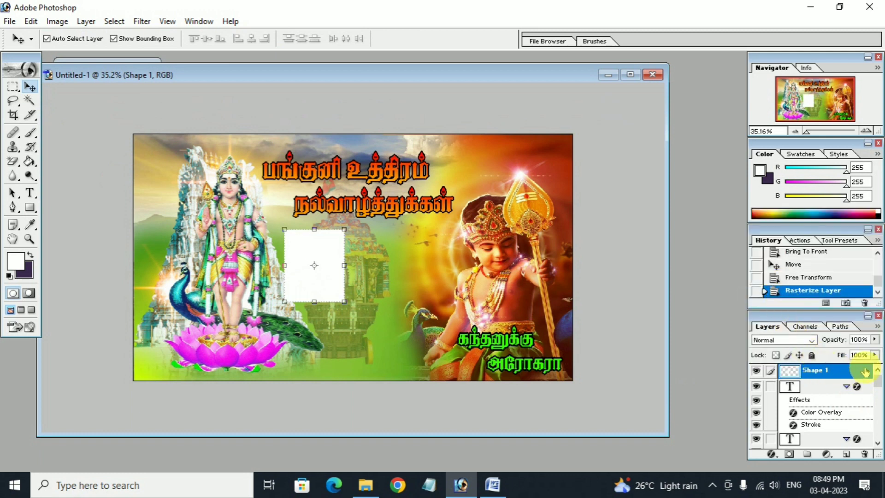
double_click(865, 371)
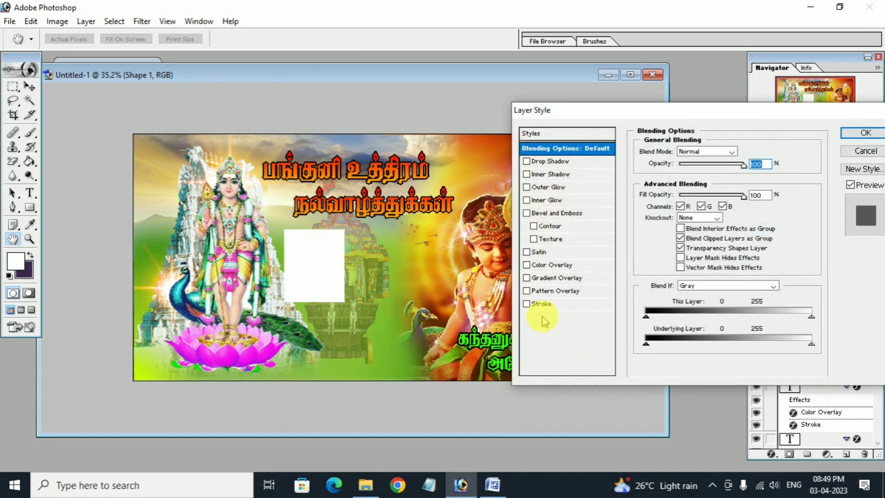
Add a Gradient Overlay running from bright yellow to white.
left_click(543, 278)
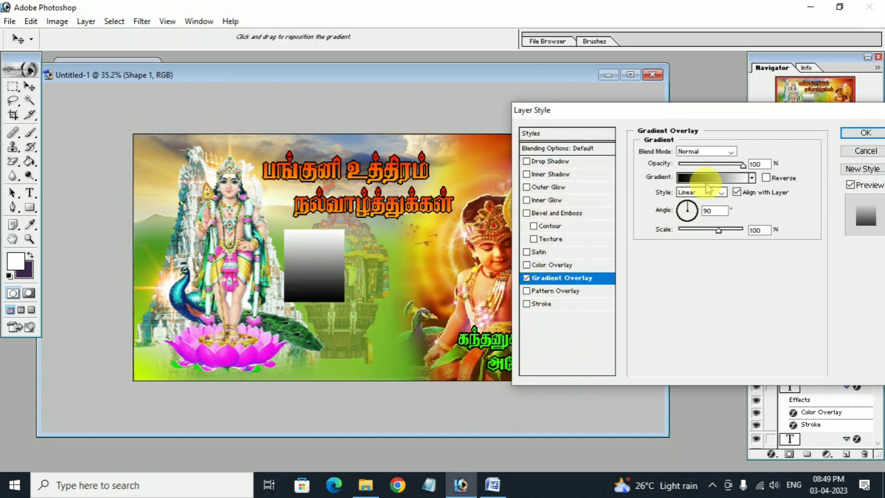
left_click(712, 179)
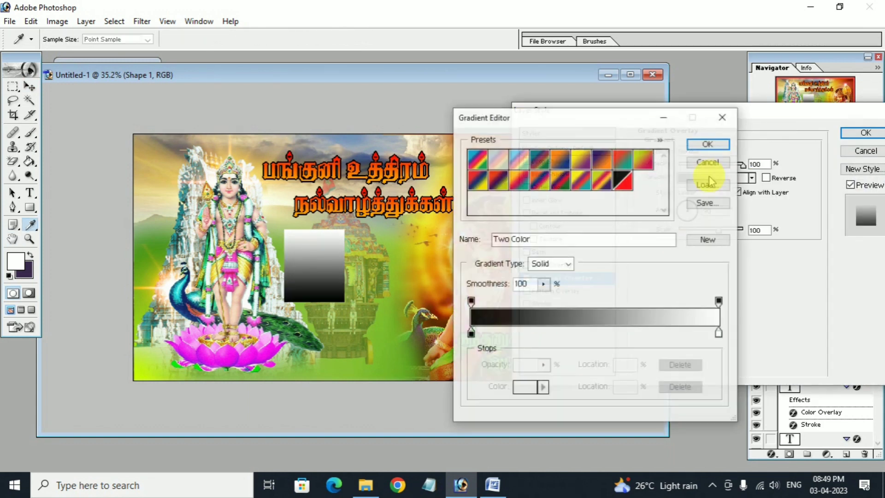
left_click(471, 332)
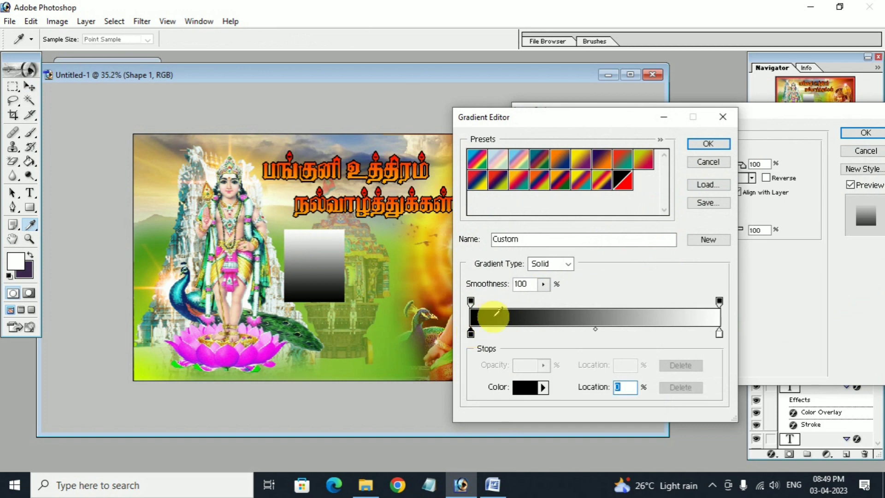
left_click(524, 386)
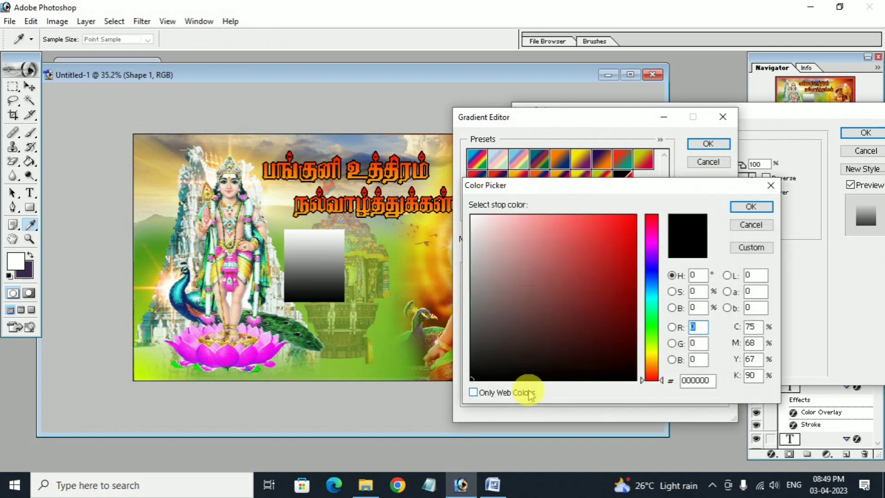
left_click(647, 351)
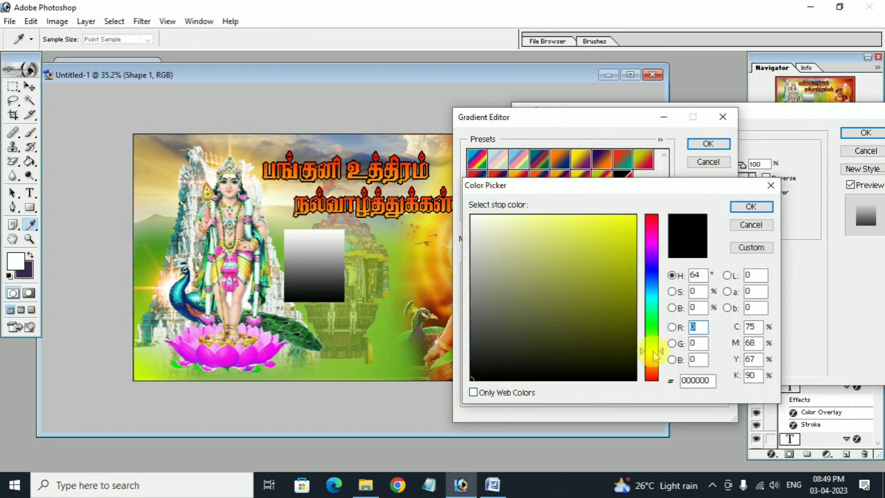
left_click_drag(615, 238, 647, 212)
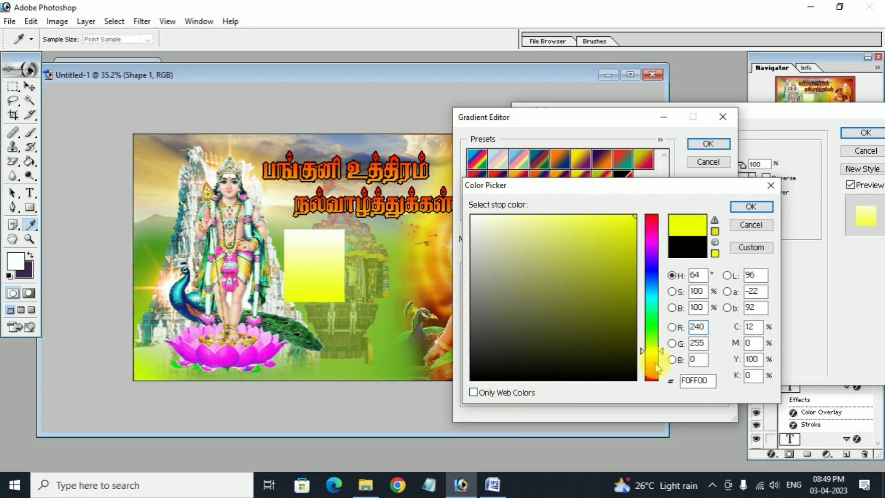
left_click(752, 207)
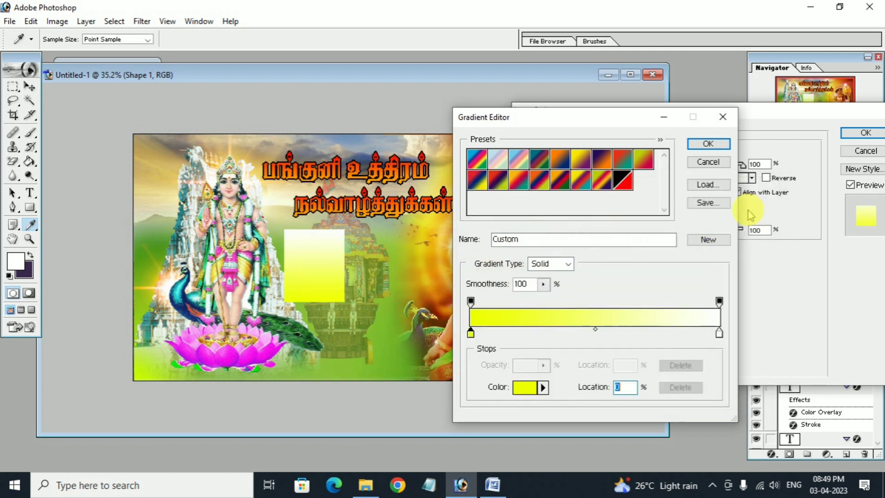
left_click(712, 143)
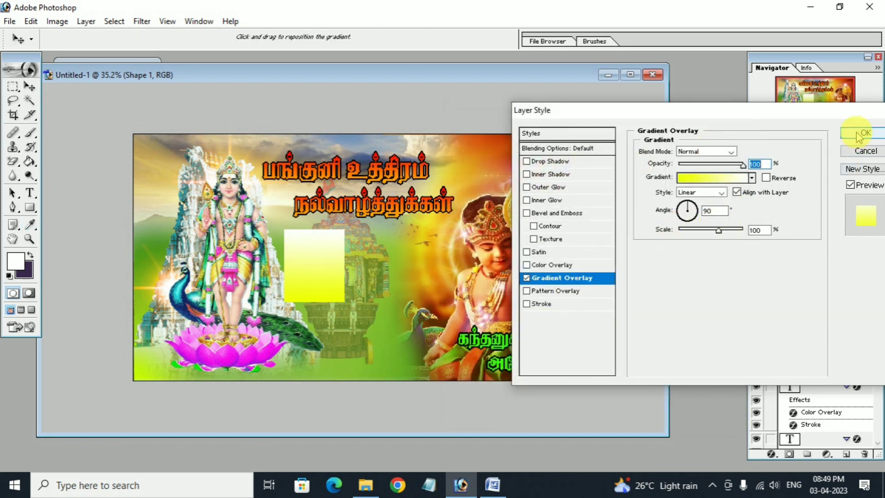
Set the gradient Style to Linear at 90° and apply it.
left_click(722, 192)
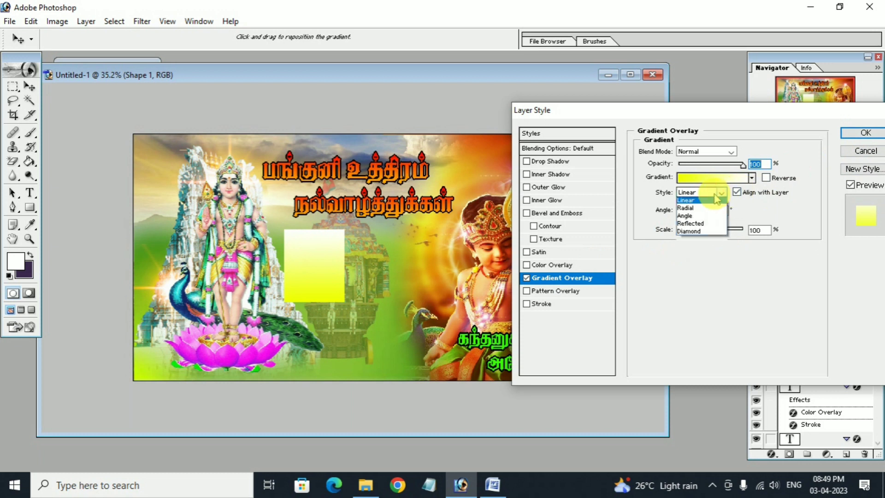
left_click(706, 218)
left_click(718, 194)
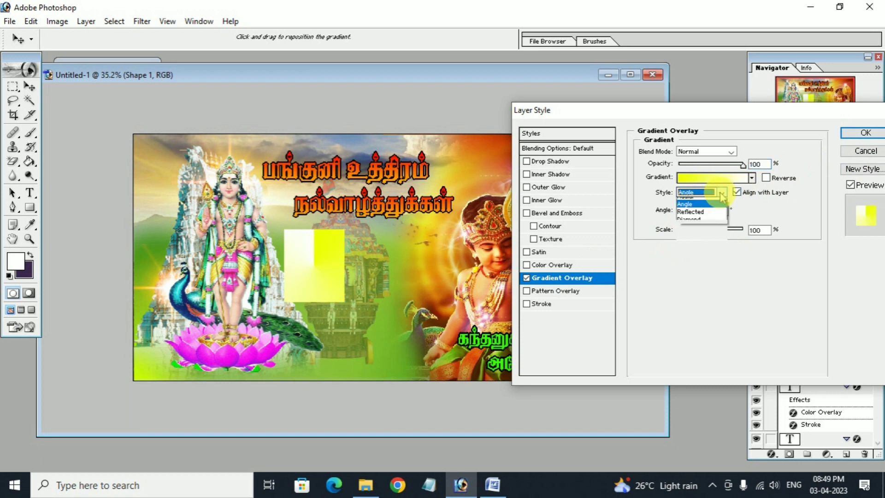
left_click(706, 210)
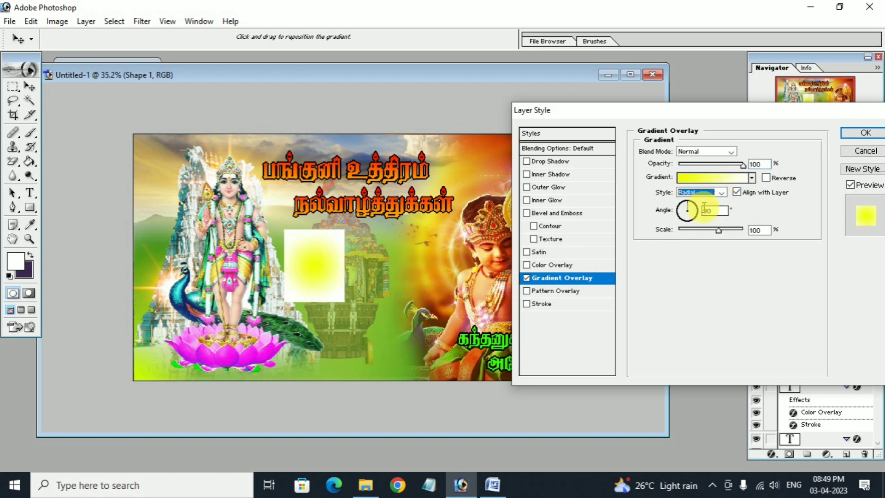
left_click(708, 192)
left_click(705, 203)
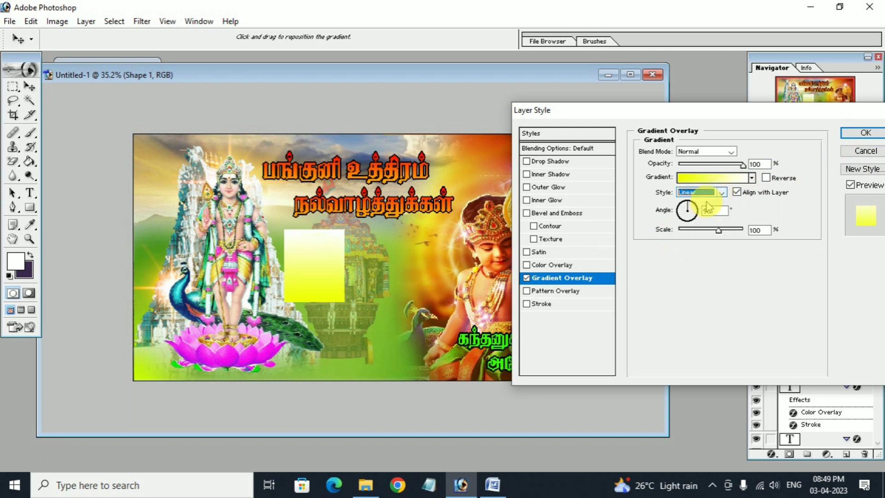
left_click(865, 134)
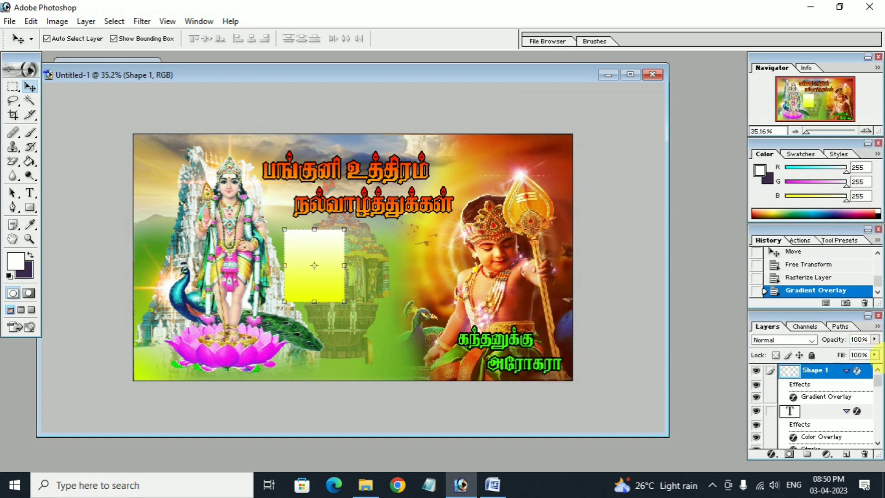
Give the yellow box a thicker black Stroke border.
double_click(869, 370)
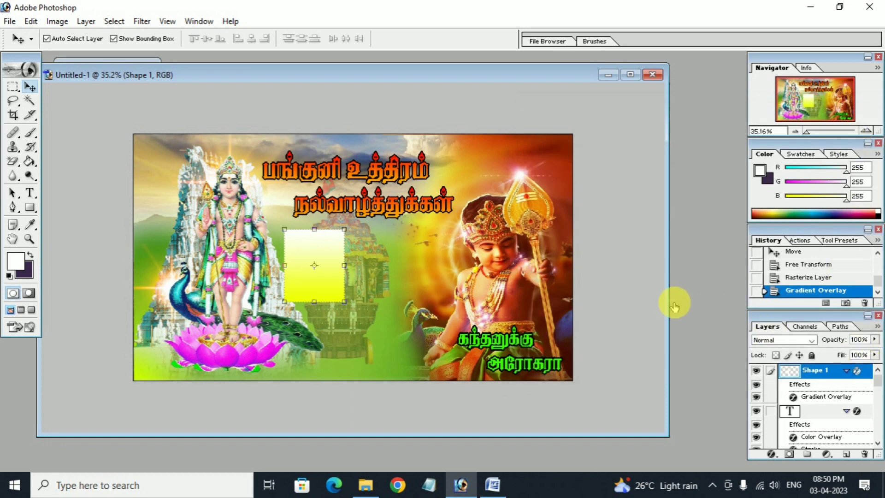
left_click(563, 304)
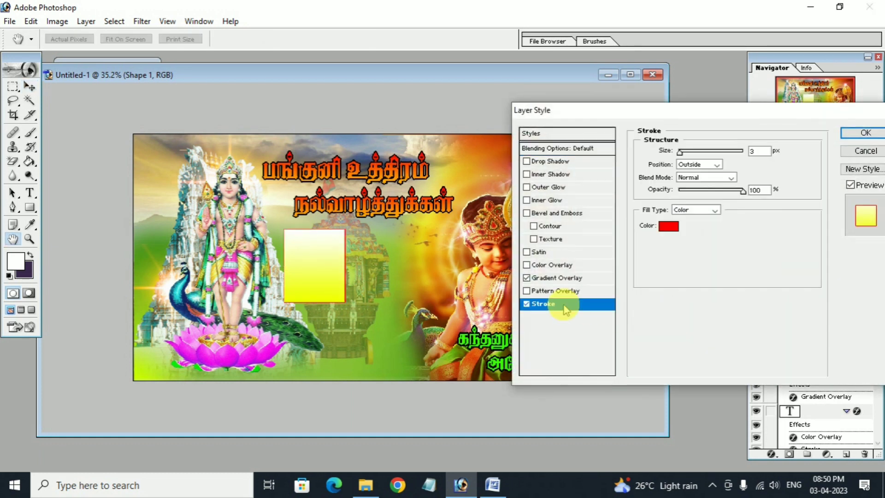
left_click(669, 226)
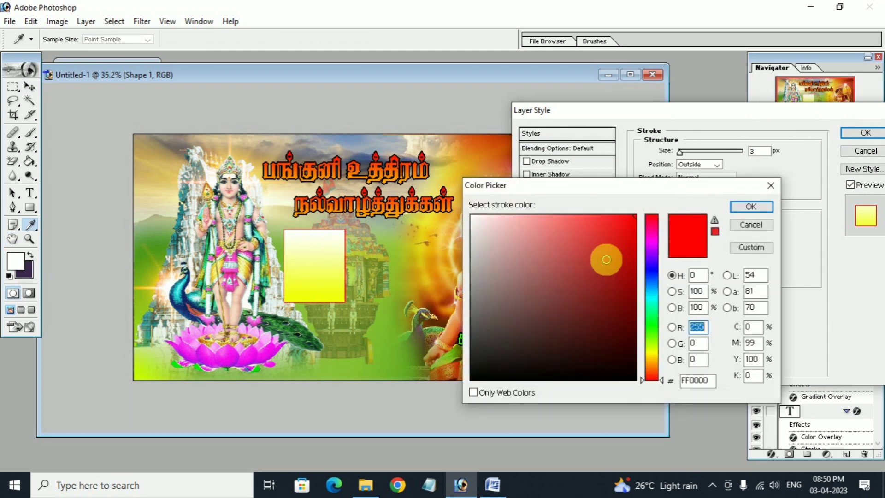
left_click_drag(524, 278, 468, 395)
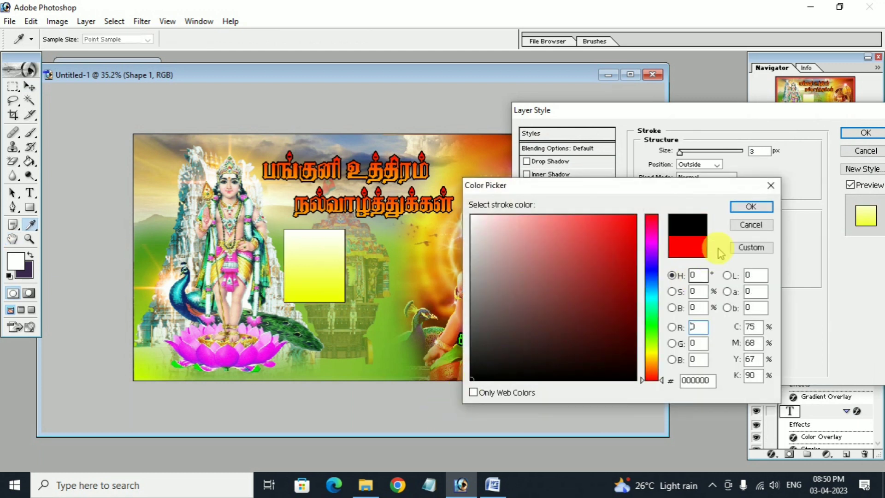
left_click(751, 206)
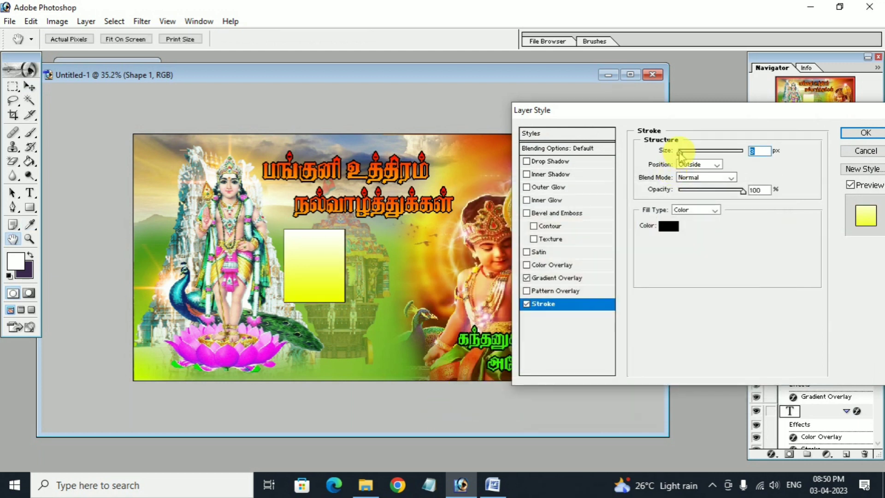
left_click_drag(679, 153, 682, 152)
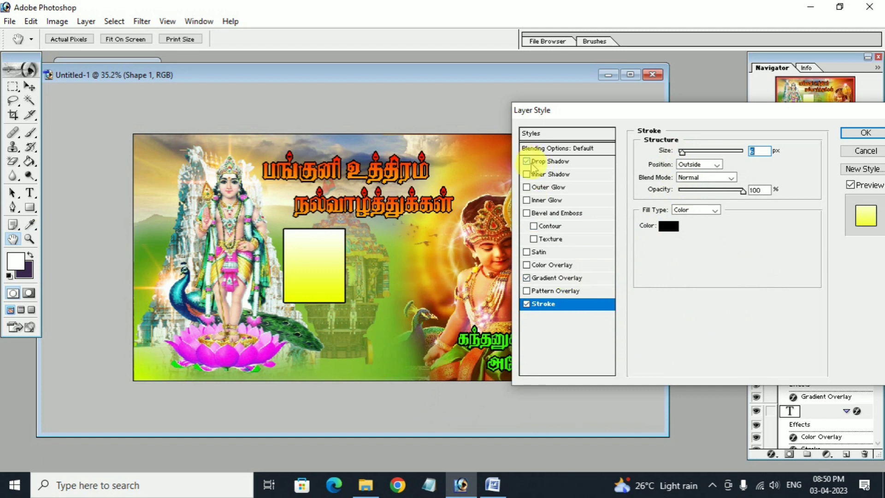
Add a Drop Shadow with 8% spread, 13 px size and increased distance, then apply.
left_click(545, 162)
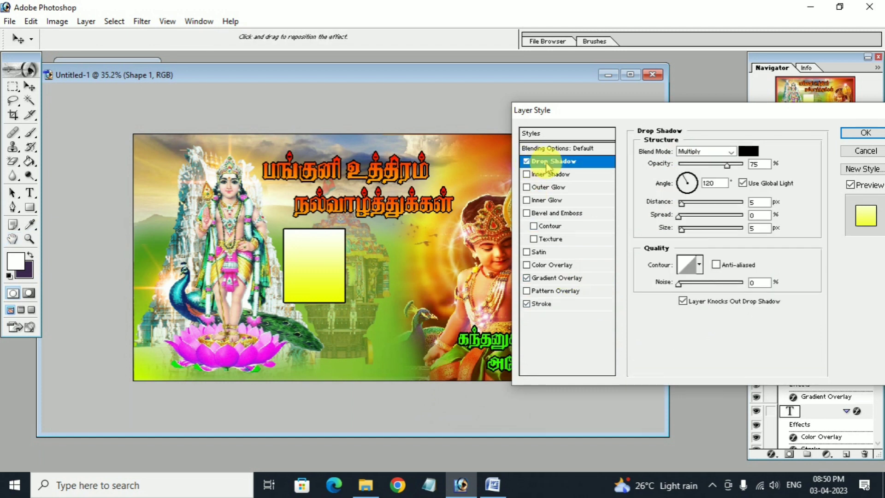
left_click(684, 216)
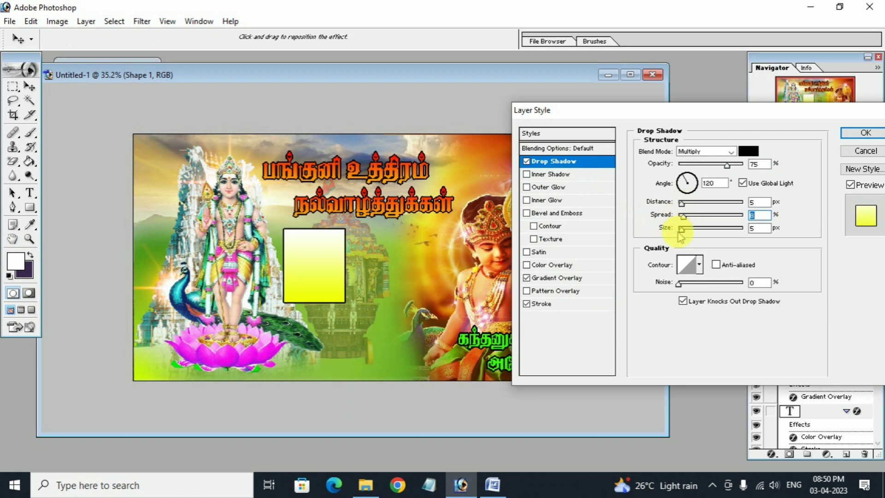
left_click(686, 203)
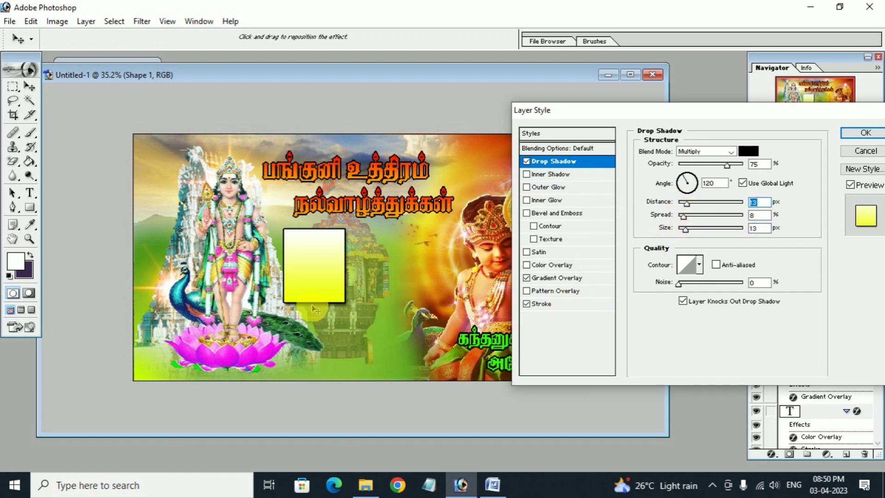
left_click_drag(689, 204, 691, 202)
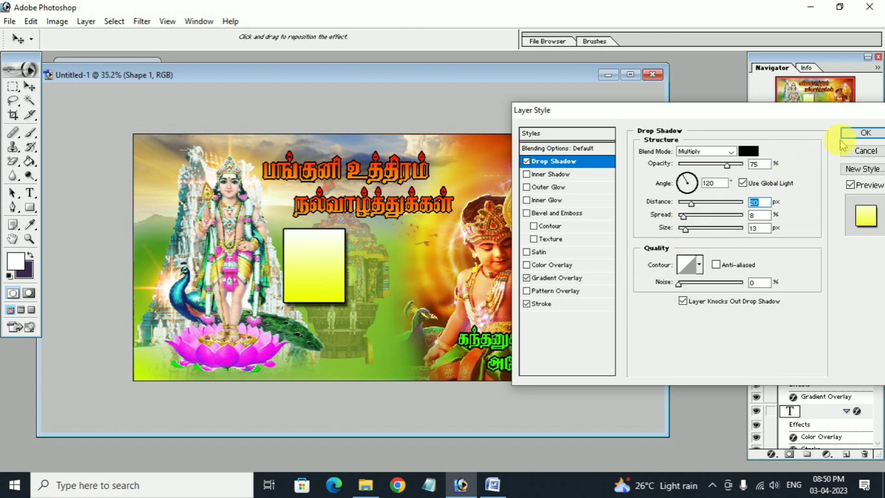
left_click(852, 135)
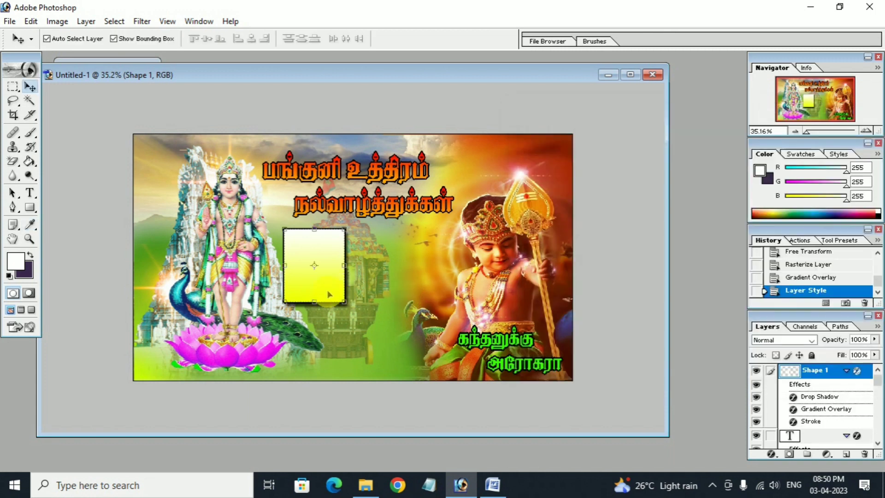
Shrink the yellow box to 90.2% in place and duplicate its Shape 1 layer.
left_click_drag(331, 293, 338, 293)
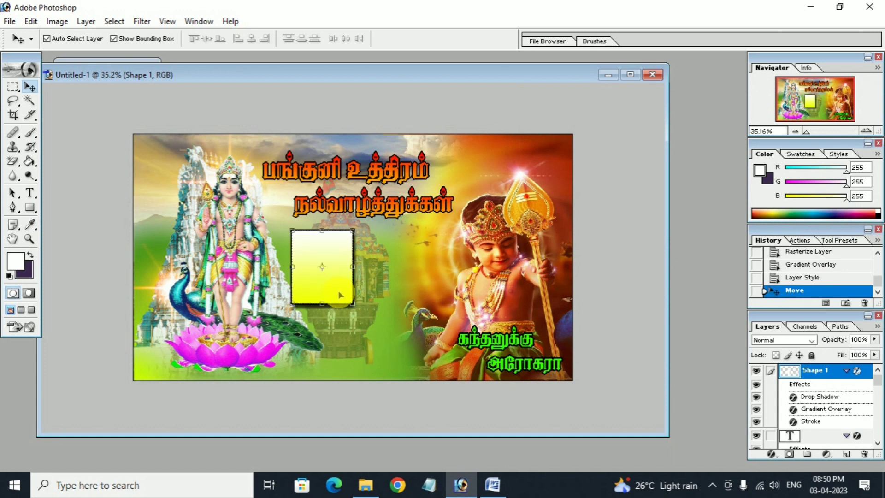
left_click(815, 273)
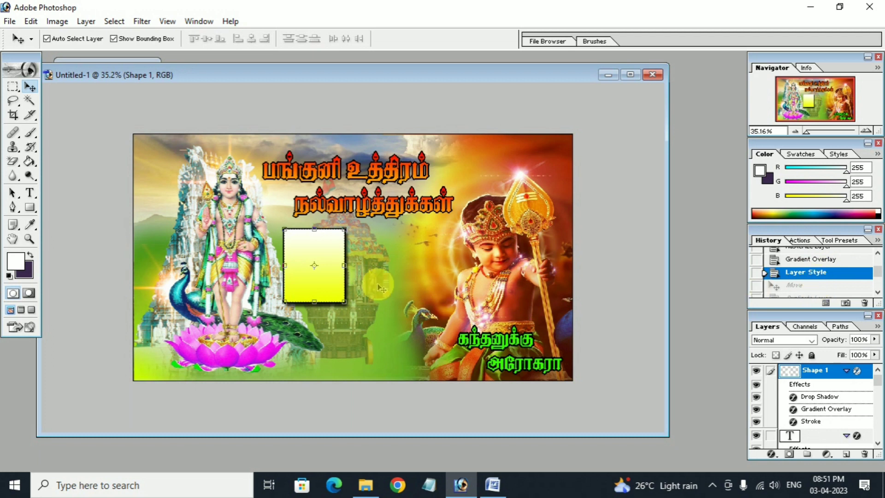
key("ctrl+t")
left_click_drag(345, 302, 336, 293)
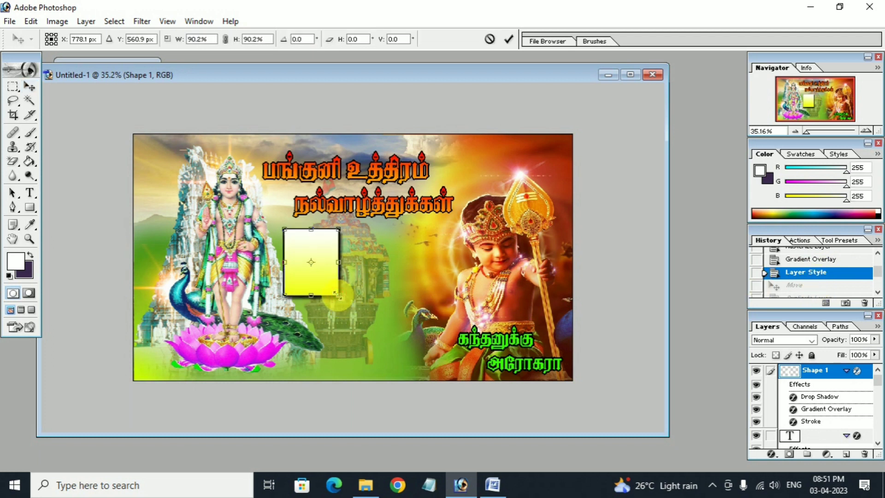
double_click(324, 287)
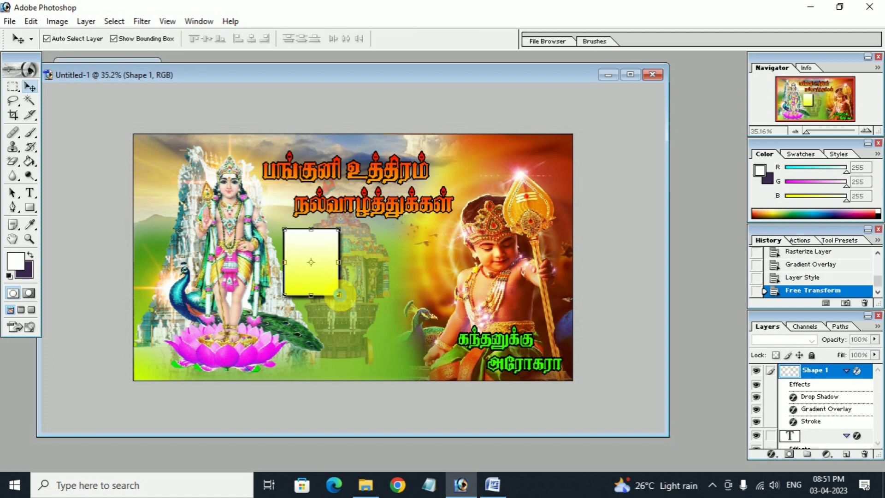
right_click(825, 370)
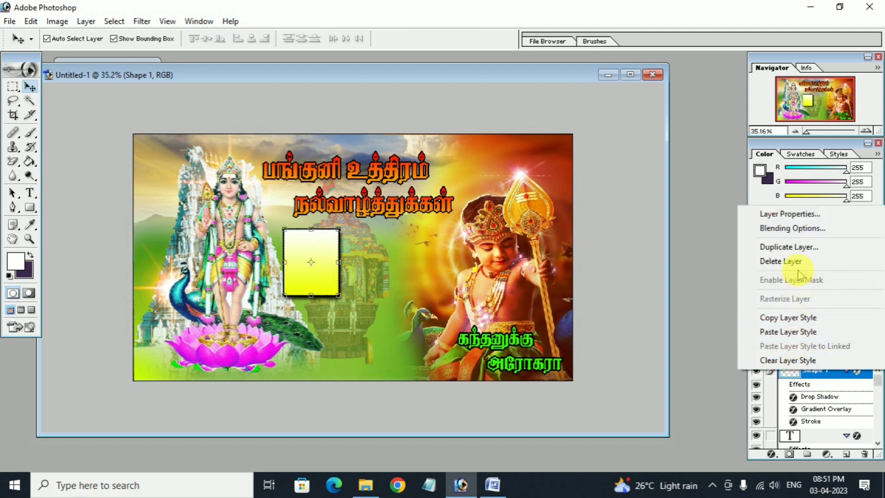
left_click(790, 247)
Create box copies and position them beside and below the original, forming four centred frames.
left_click(550, 211)
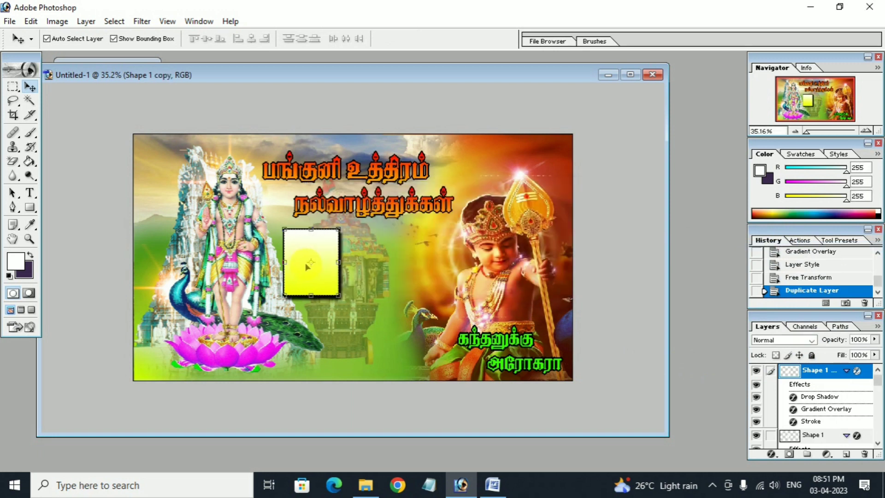
left_click_drag(311, 279, 328, 356)
key("ctrl+j")
key("ctrl+j")
left_click_drag(385, 279, 400, 355)
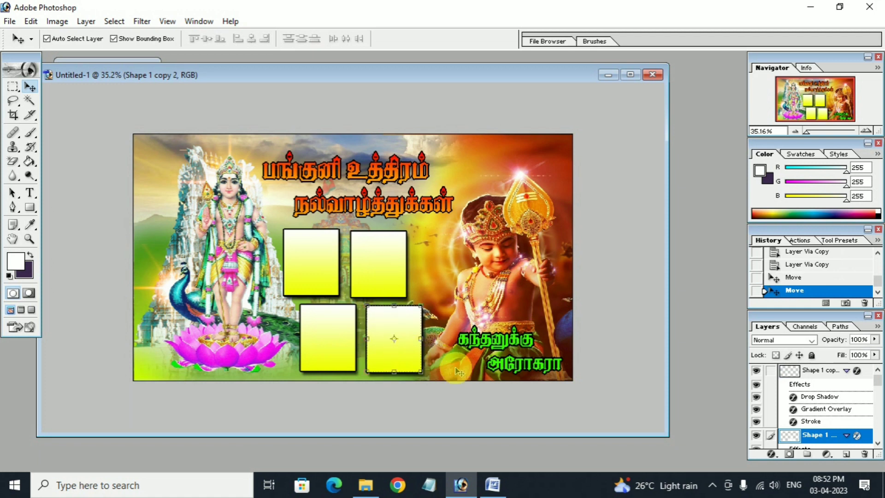
left_click(437, 267)
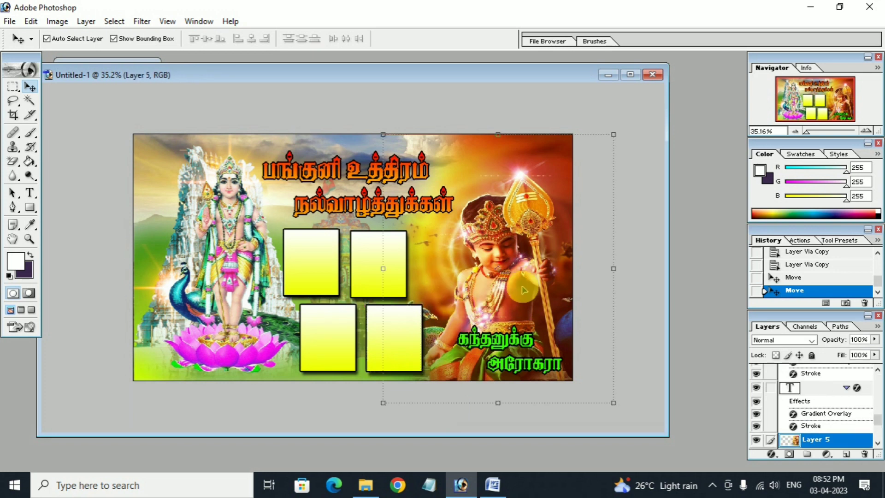
Maximize the document, hide all tools and panels, and zoom the poster to 50%.
left_click(630, 74)
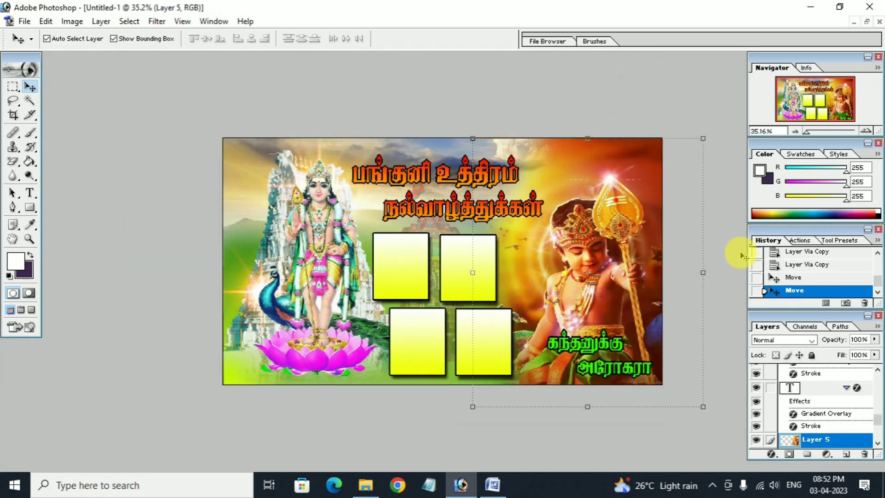
key("Tab")
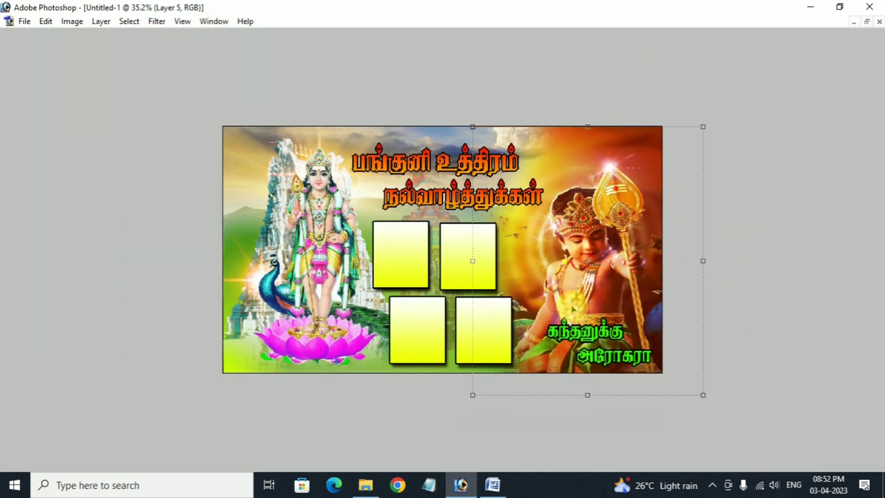
left_click(231, 366)
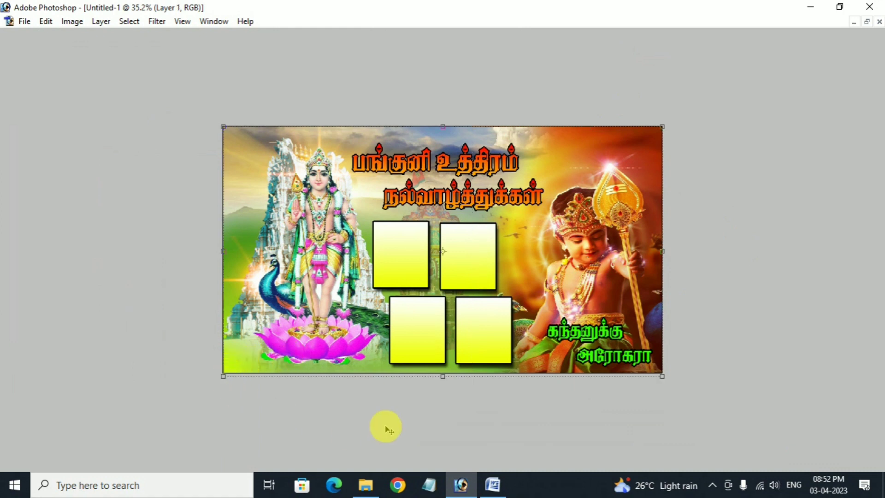
key("ctrl+plus")
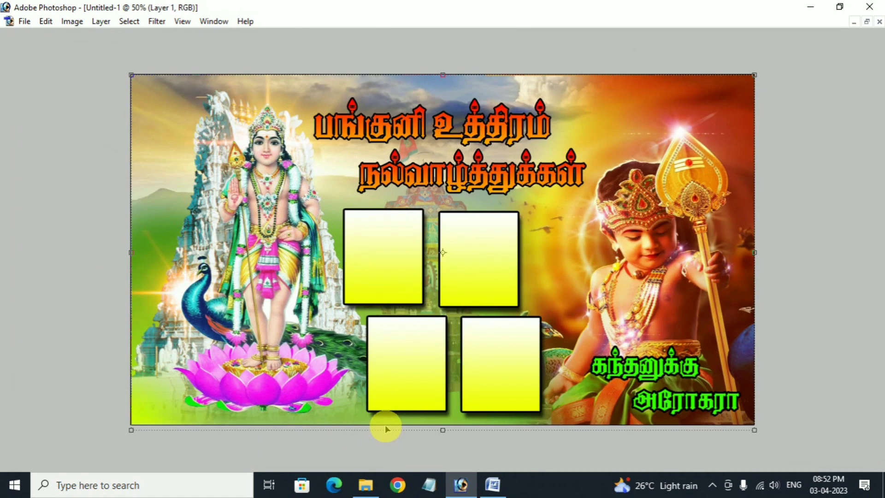